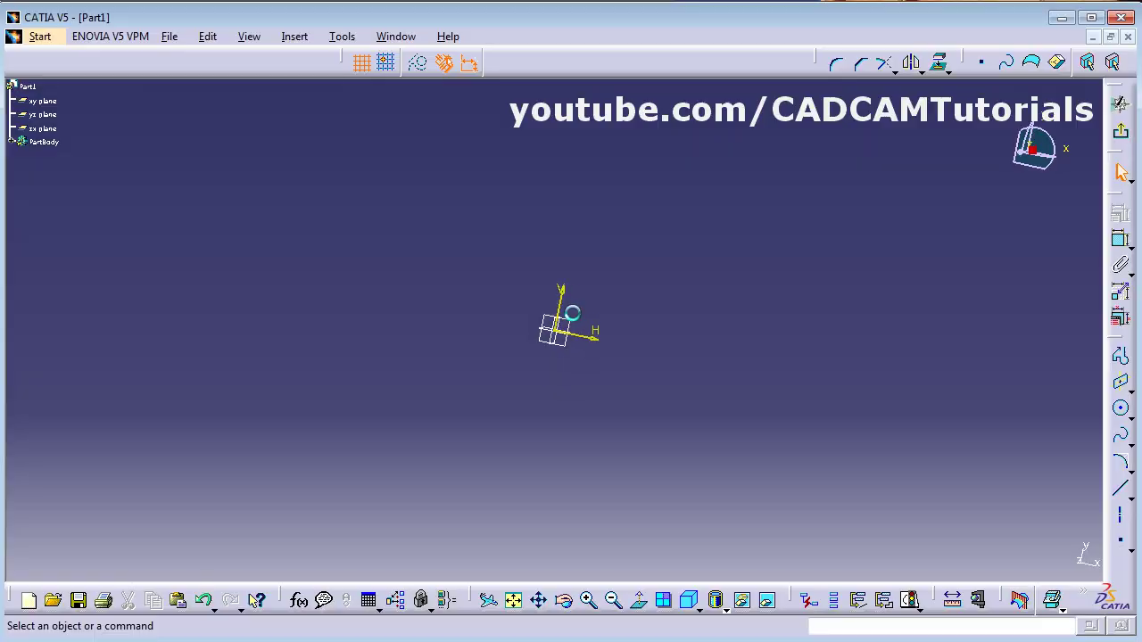
Step: Draw a 60 mm horizontal construction axis from the sketch origin and place its dimension below it
key("alt+Tab")
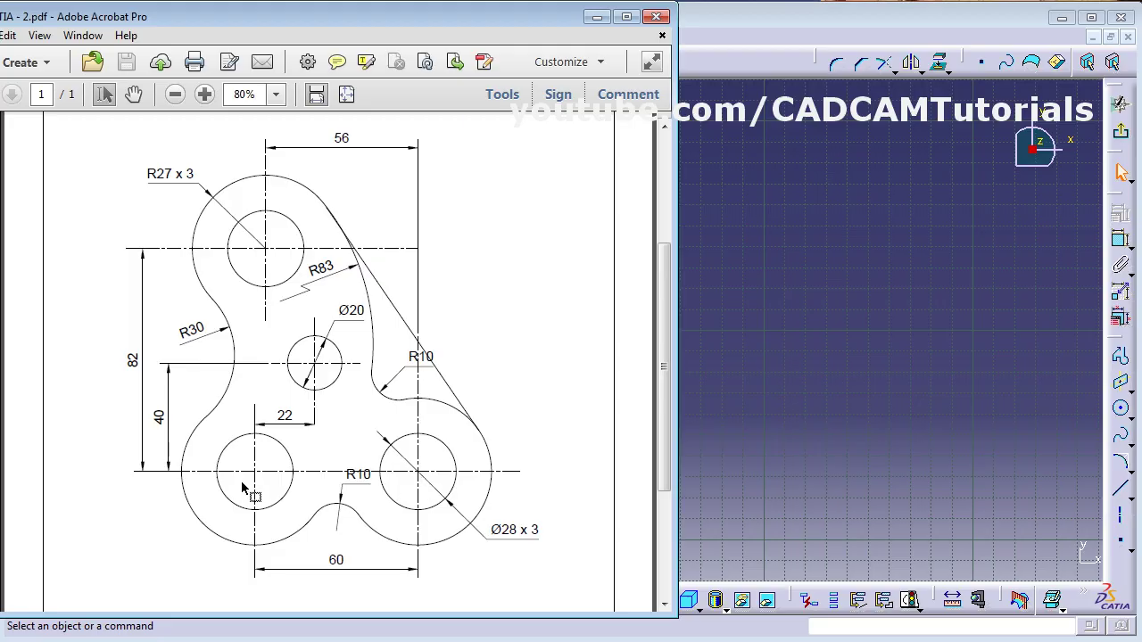
left_click(844, 317)
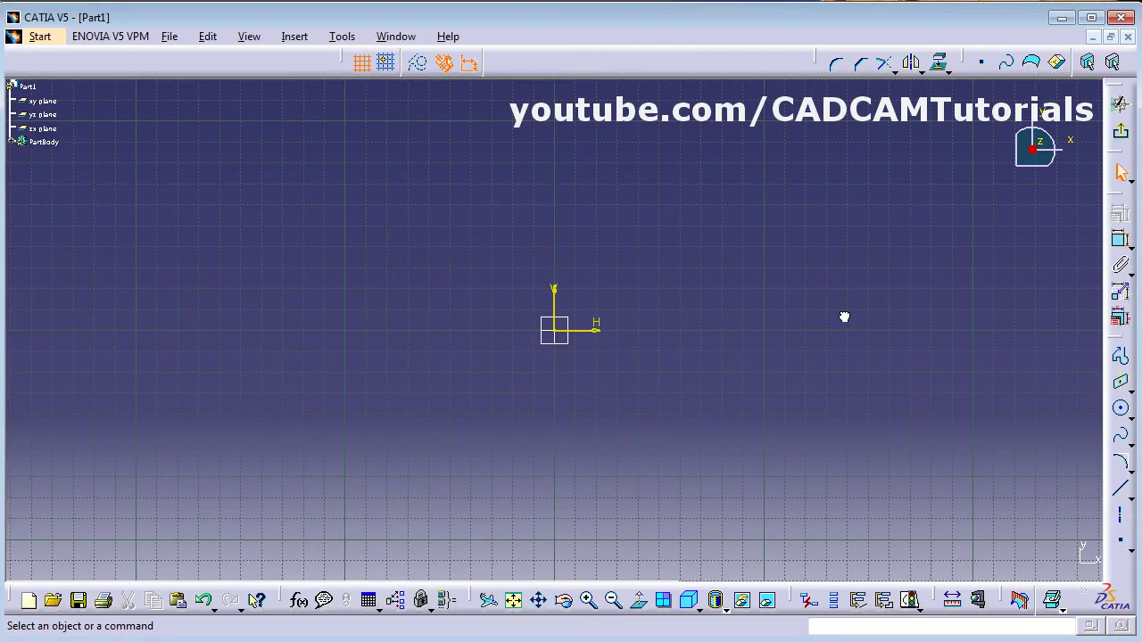
left_click(1124, 523)
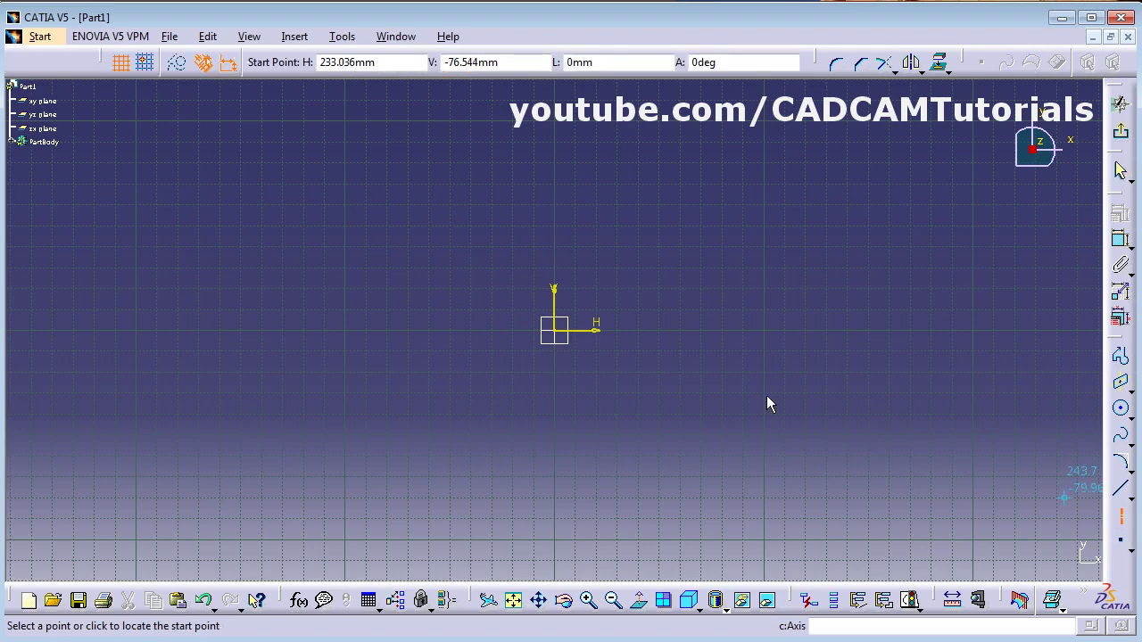
left_click(560, 332)
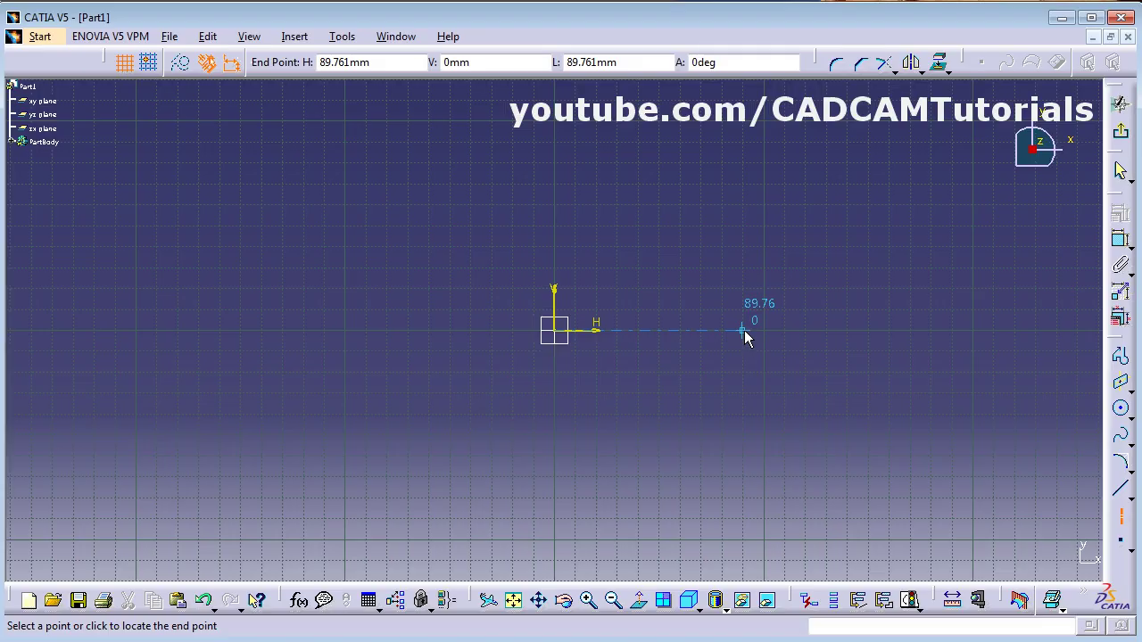
key("Tab")
key("Tab")
key("Tab")
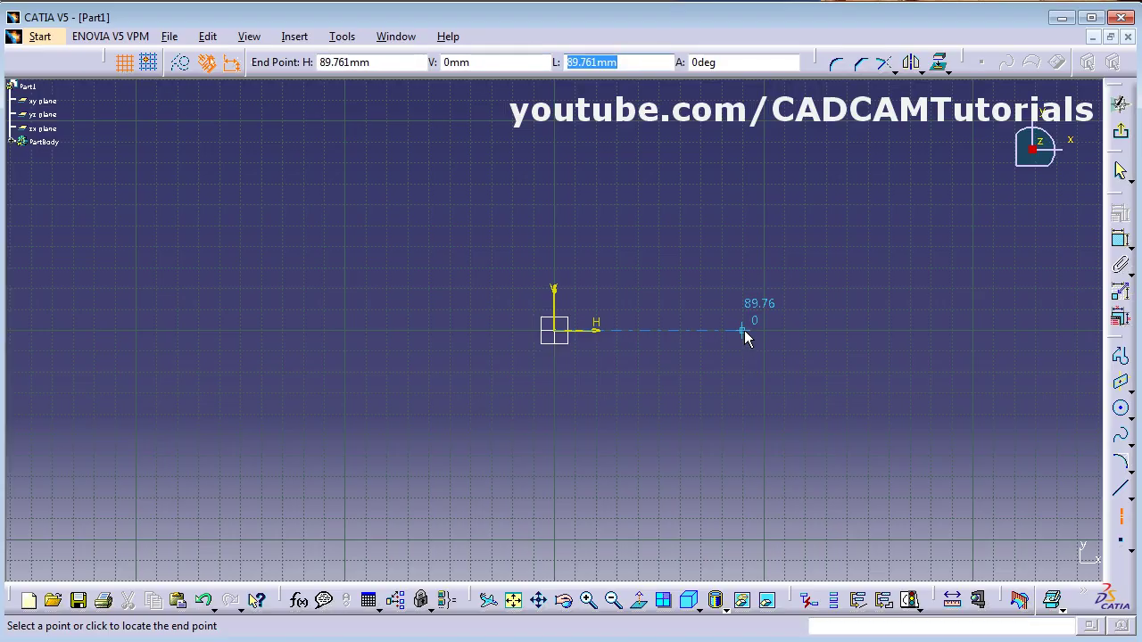
type("60")
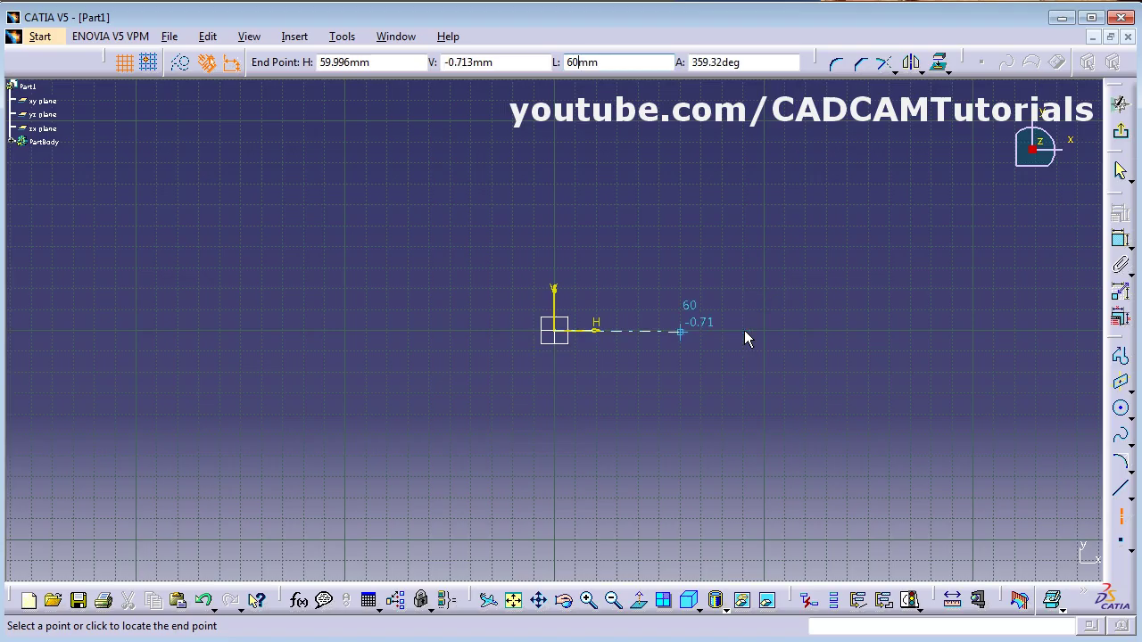
left_click(726, 328)
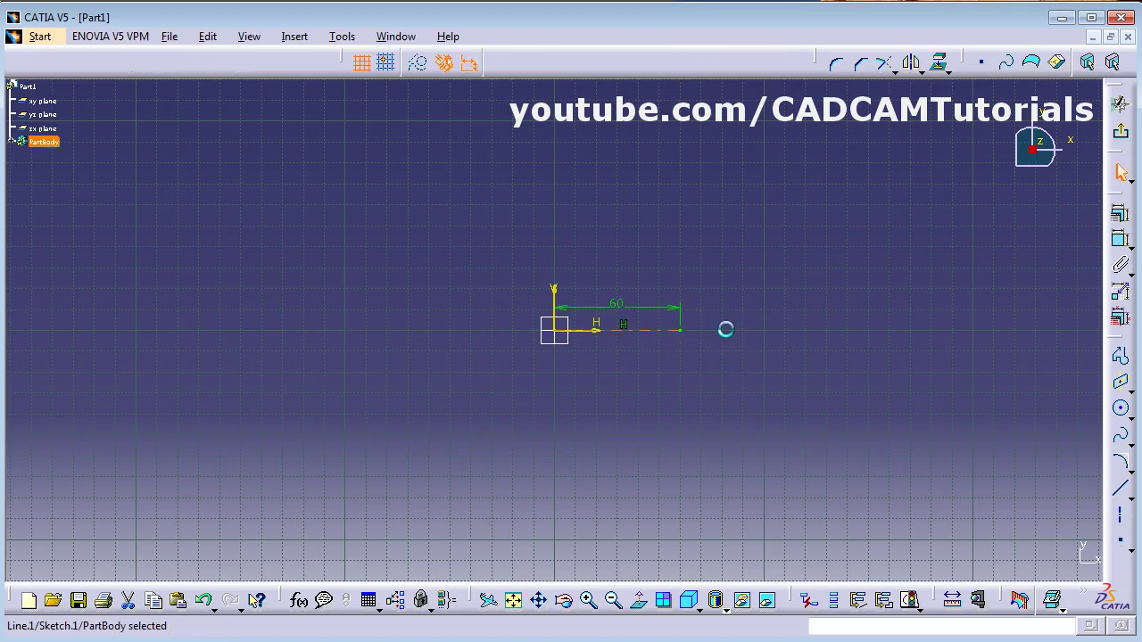
left_click_drag(676, 316, 675, 364)
left_click(687, 293)
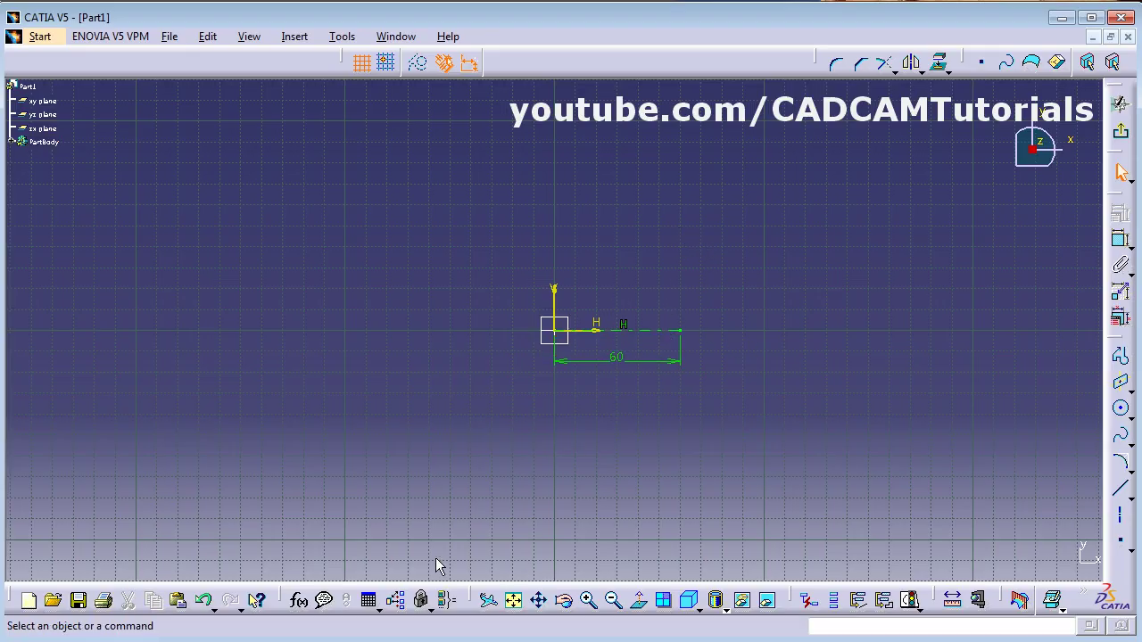
key("alt+Tab")
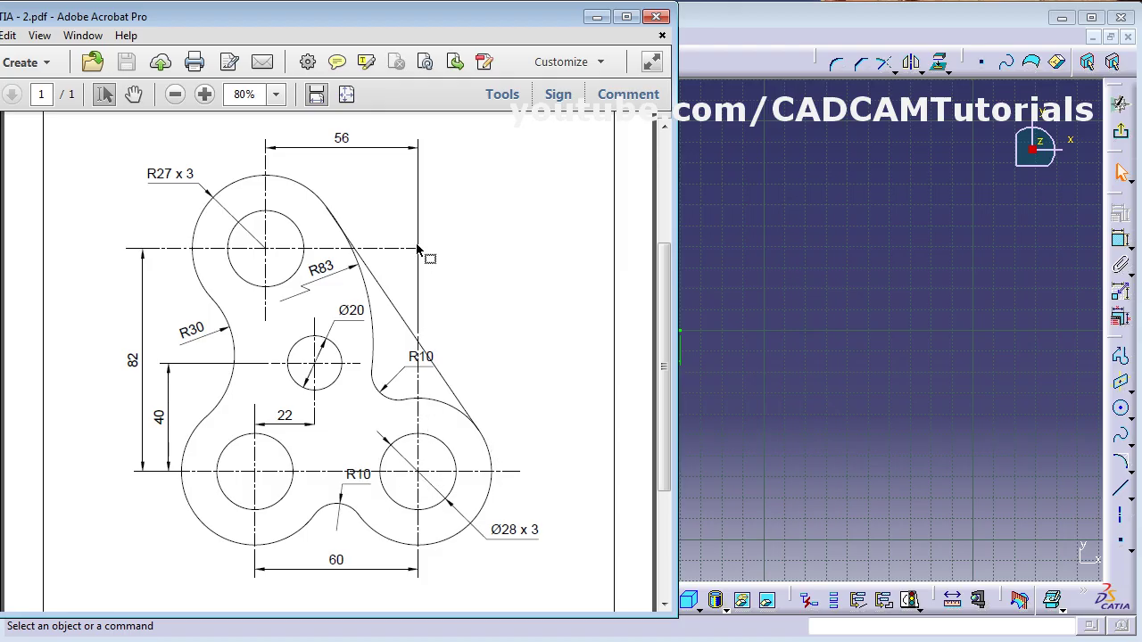
left_click(813, 335)
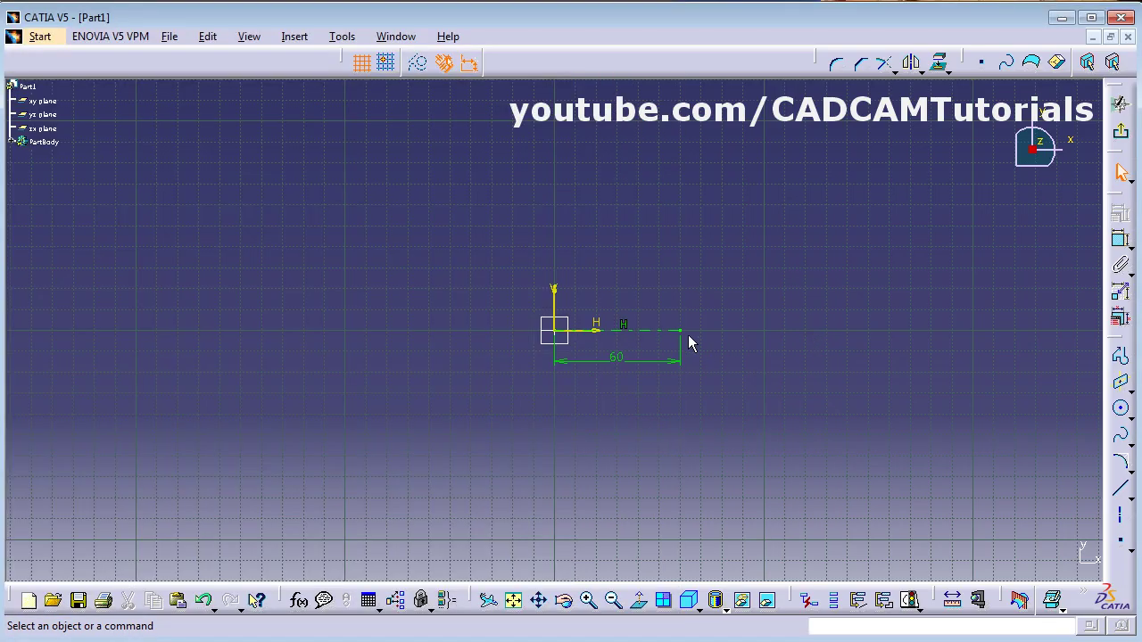
Step: Draw a vertical axis up from the 60 line's end, then a horizontal axis leftward from its top
middle_click_drag(672, 306, 579, 401)
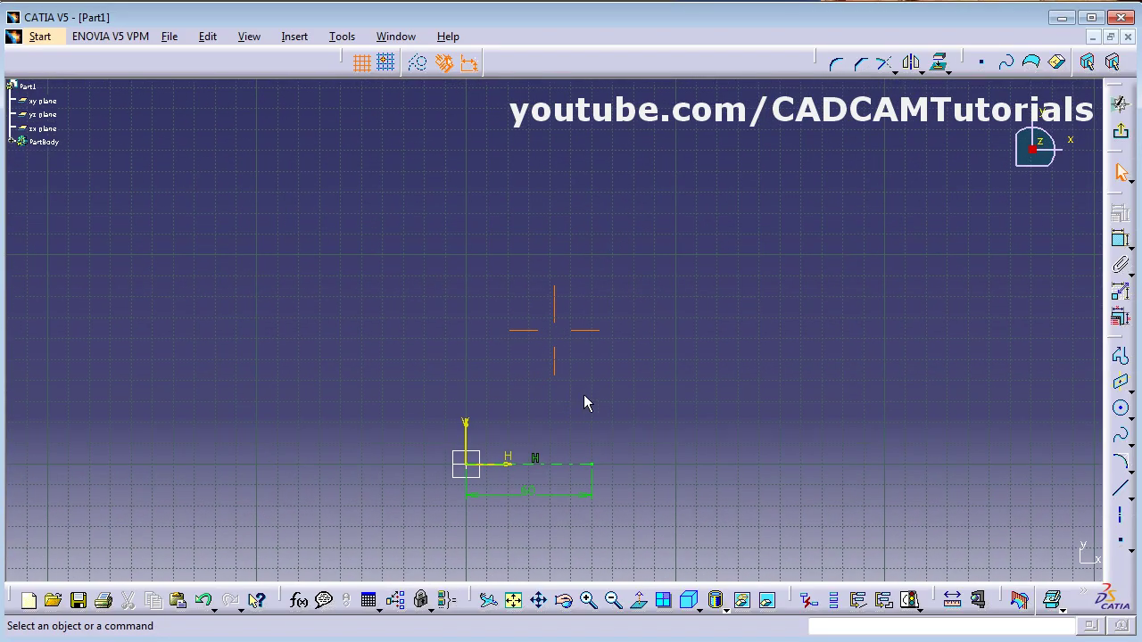
left_click(1122, 522)
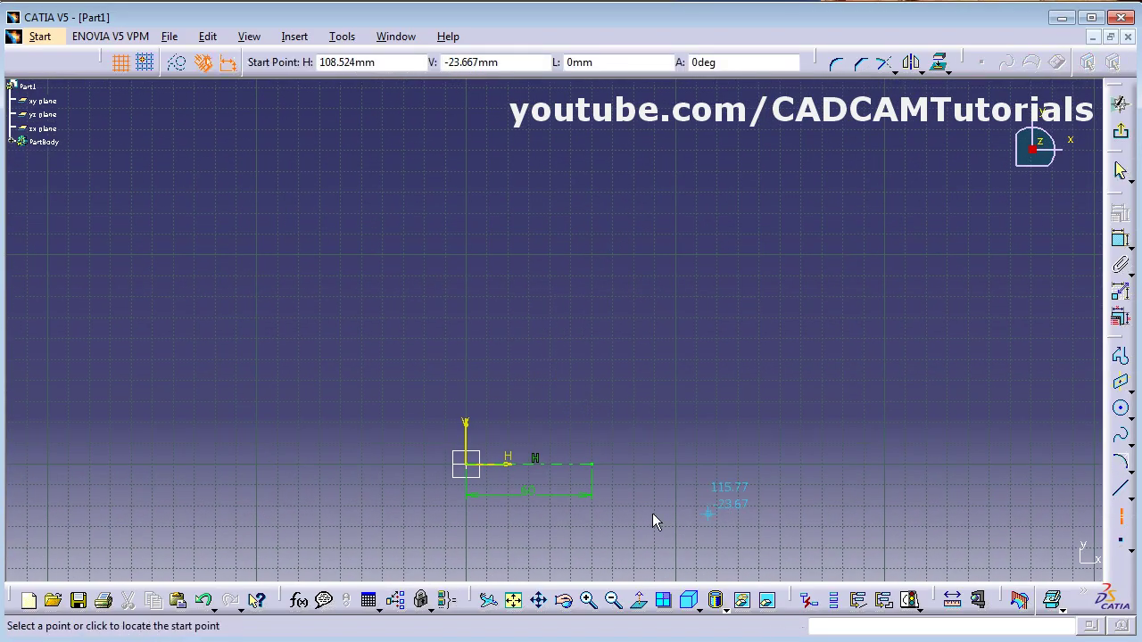
left_click(593, 464)
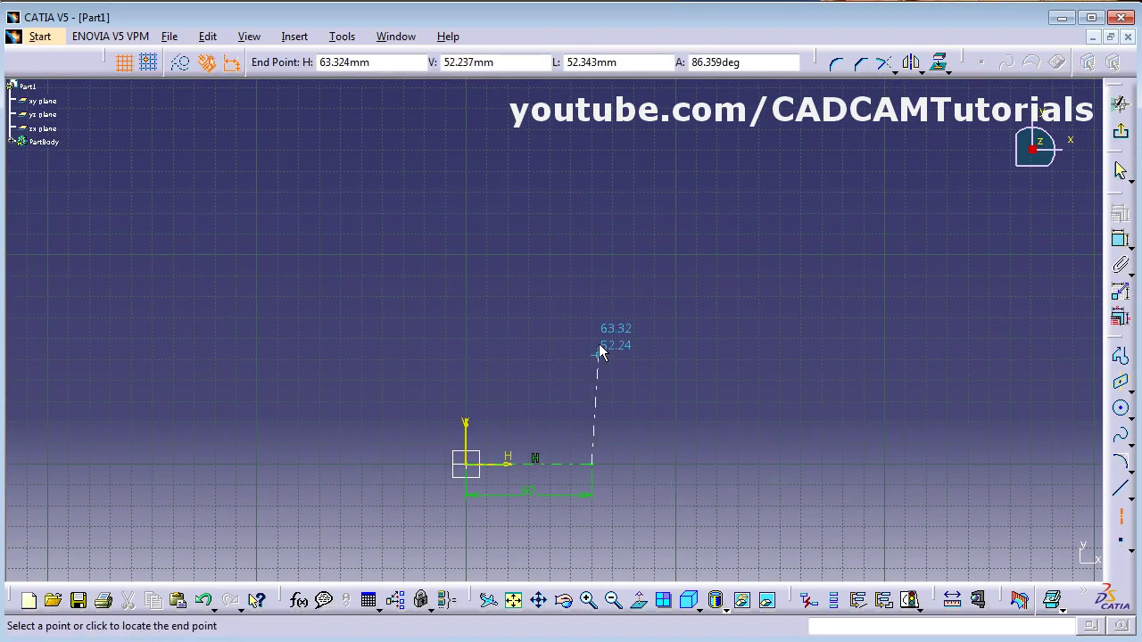
left_click(593, 295)
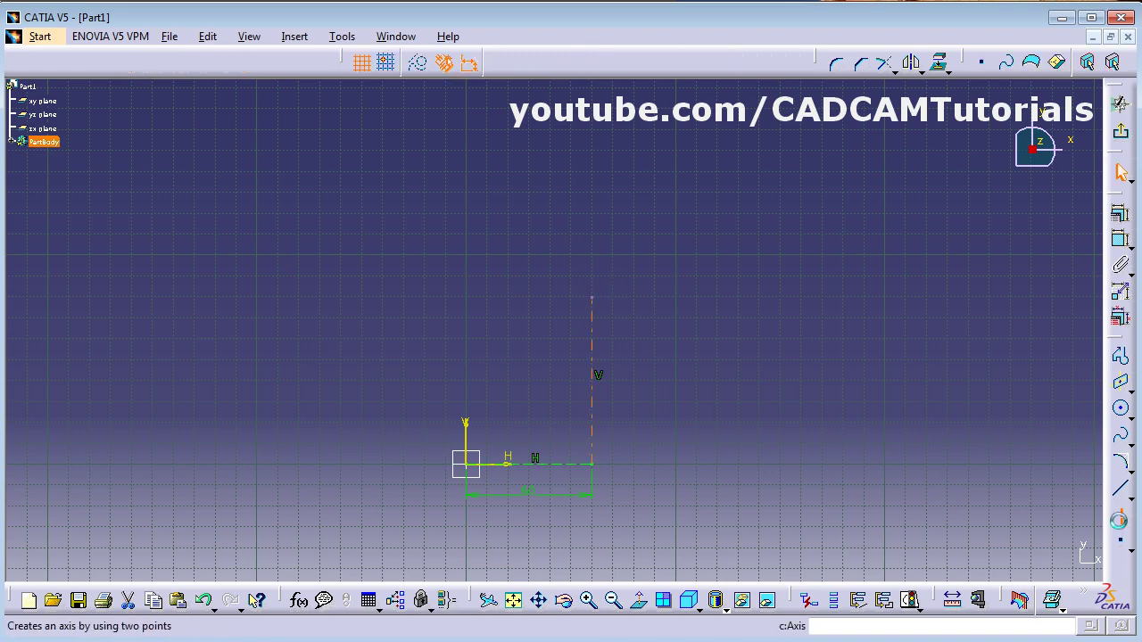
left_click(1122, 525)
left_click(592, 297)
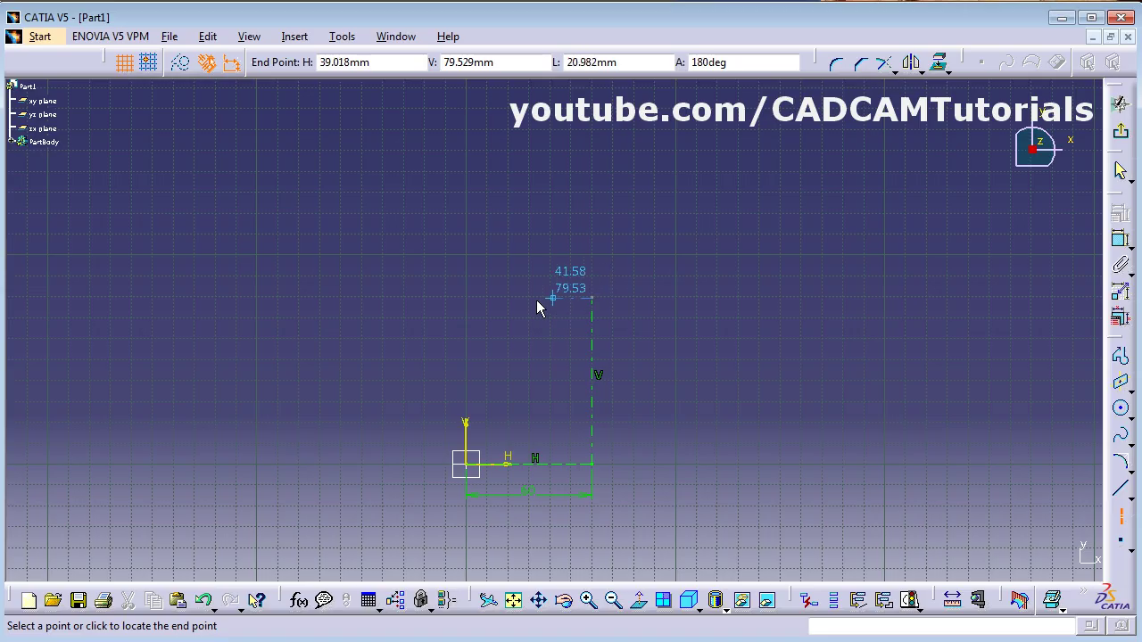
left_click(494, 298)
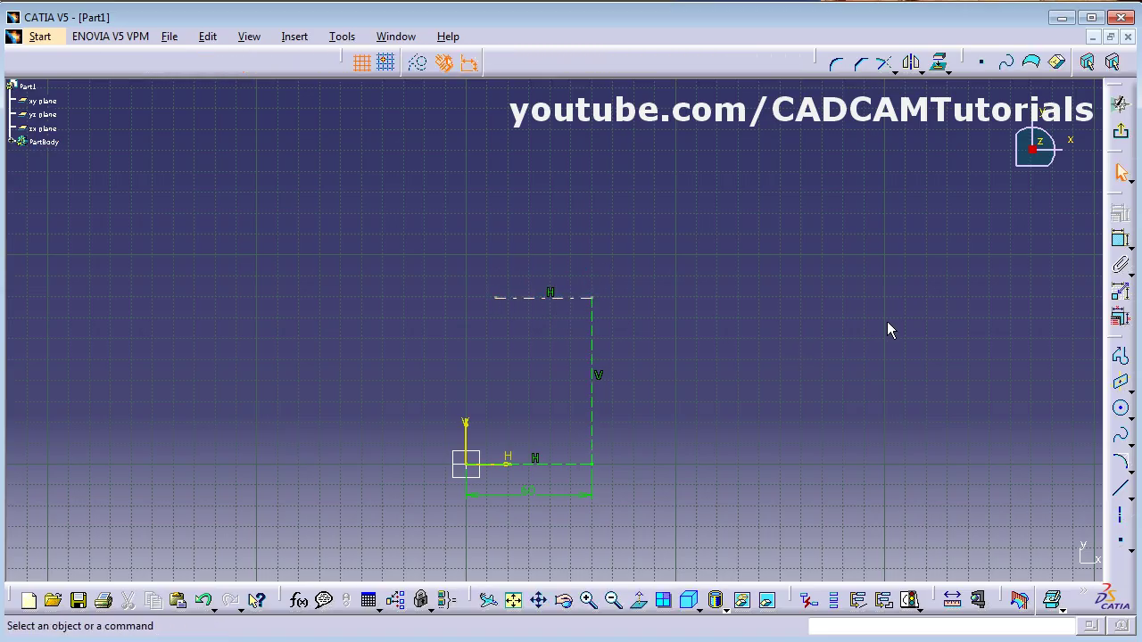
Step: Dimension the vertical axis to 82 mm
left_click(1120, 239)
left_click(593, 415)
left_click(688, 389)
double_click(691, 383)
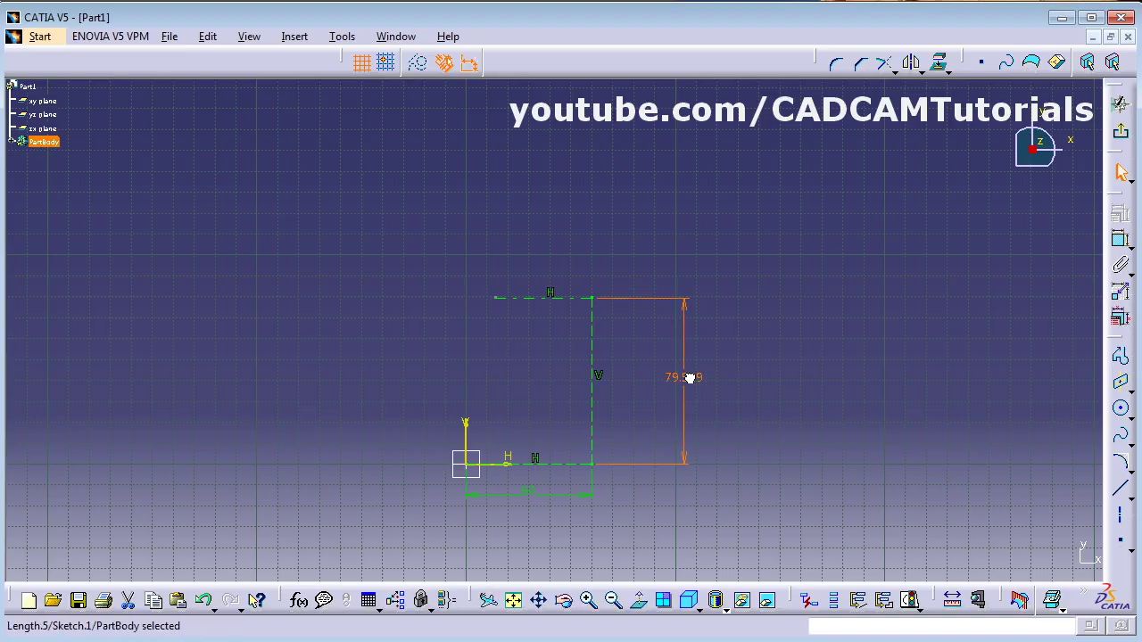
type("82")
key("Return")
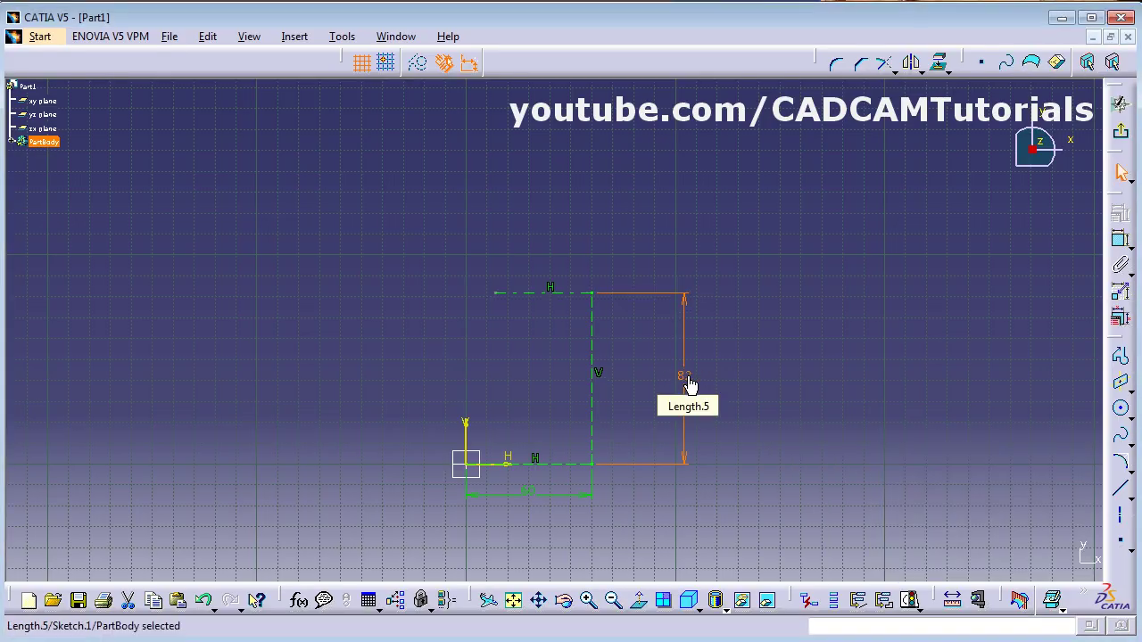
Step: Dimension the top horizontal axis to 56 mm
left_click(1121, 239)
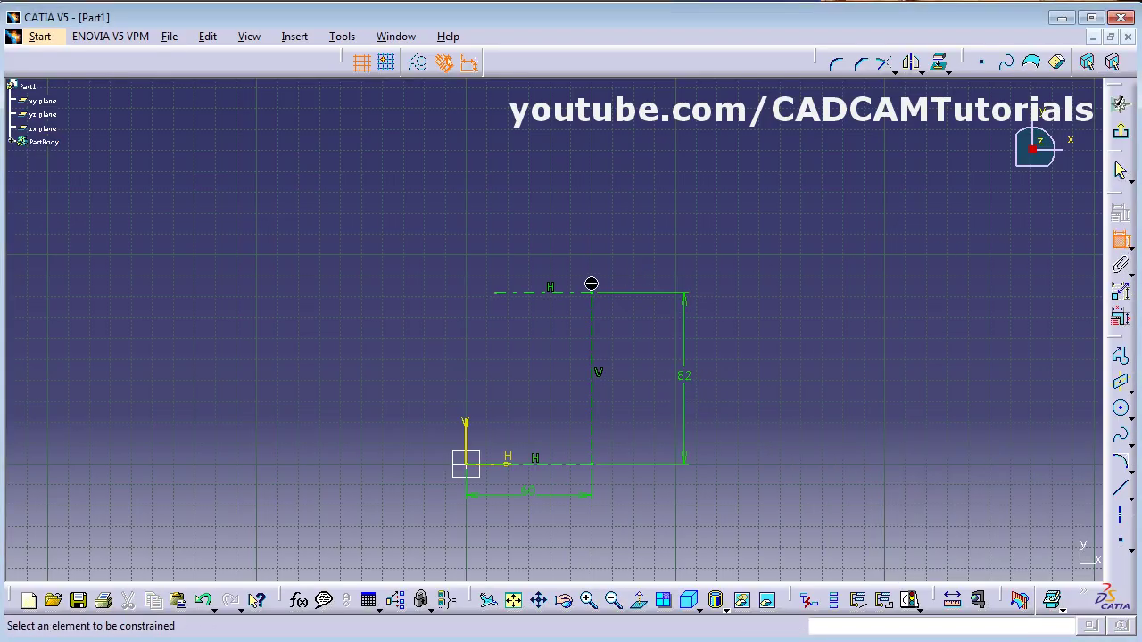
left_click(573, 294)
left_click(558, 250)
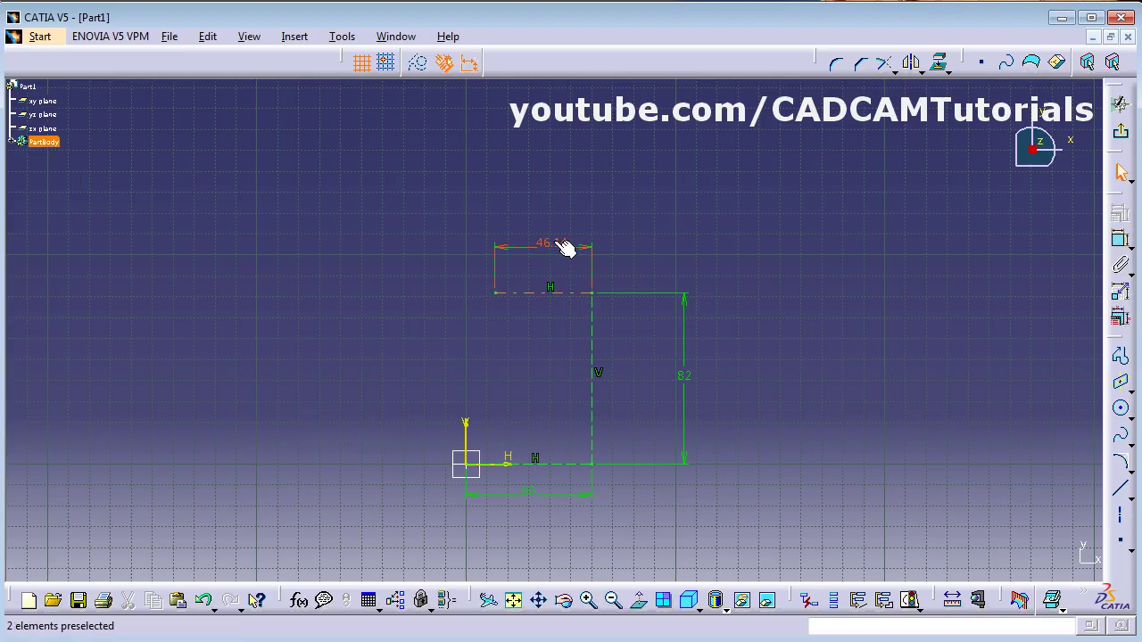
double_click(548, 241)
type("56")
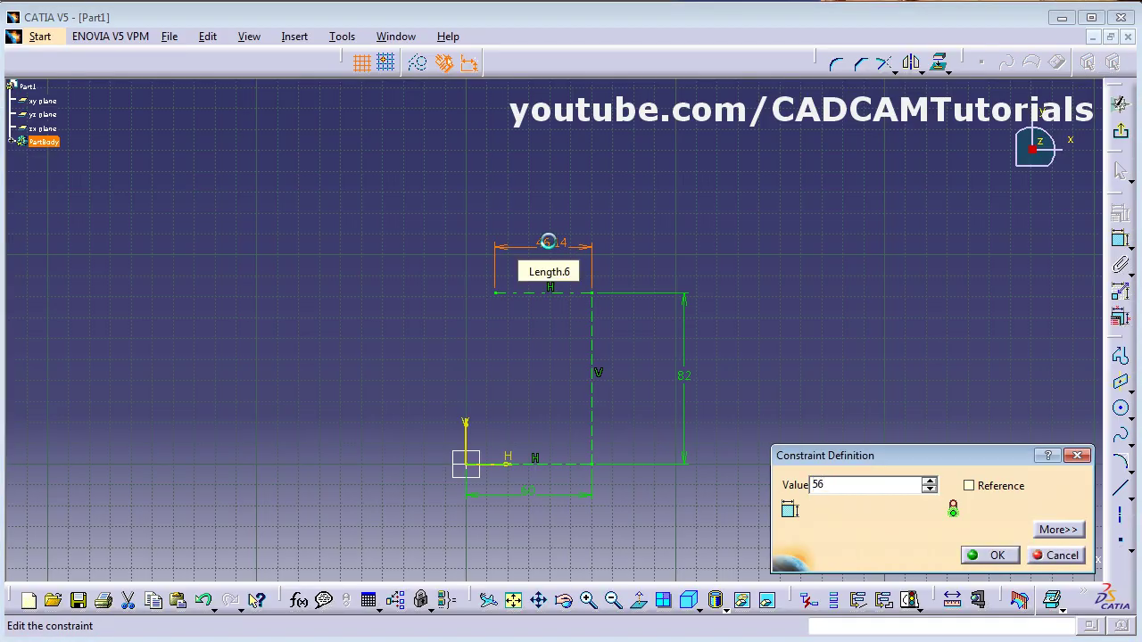
key("Return")
left_click(499, 393)
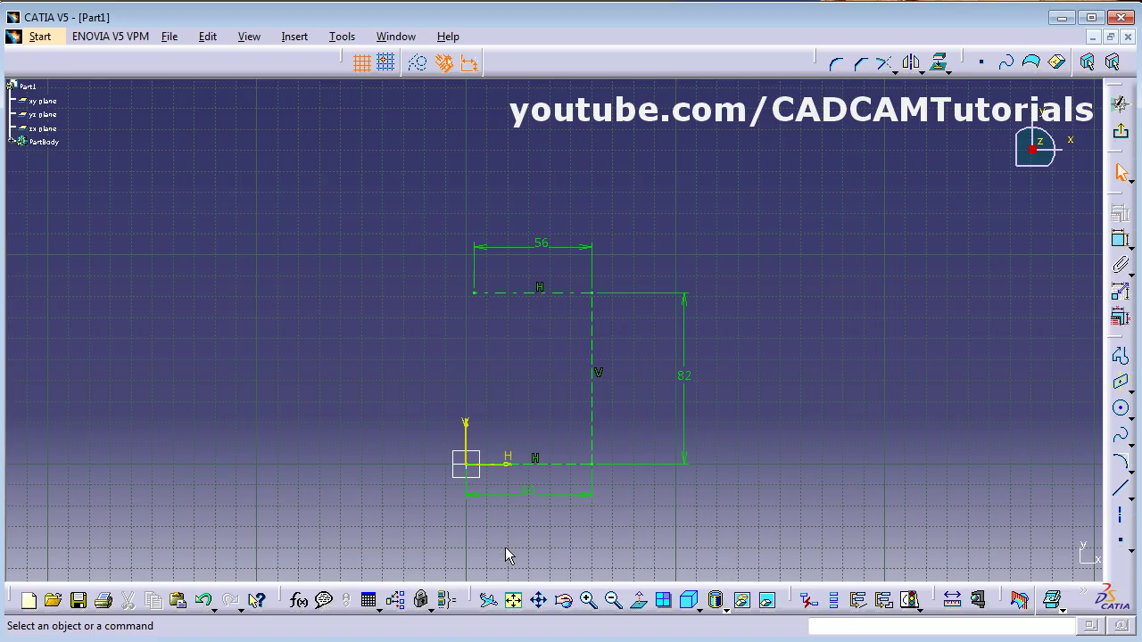
key("alt+Tab")
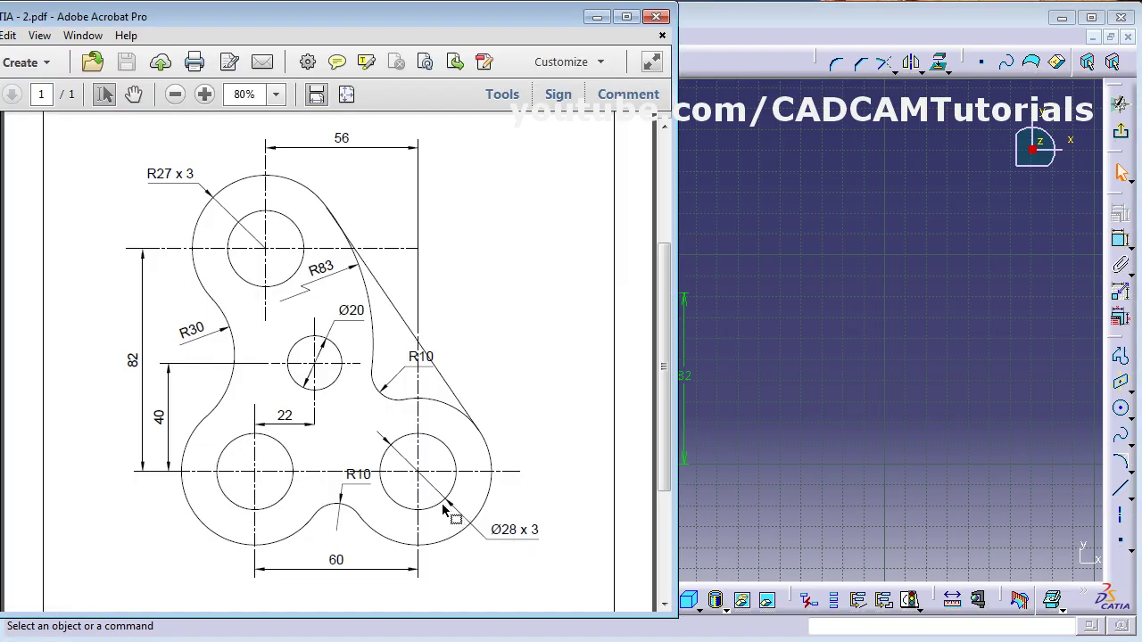
left_click(798, 389)
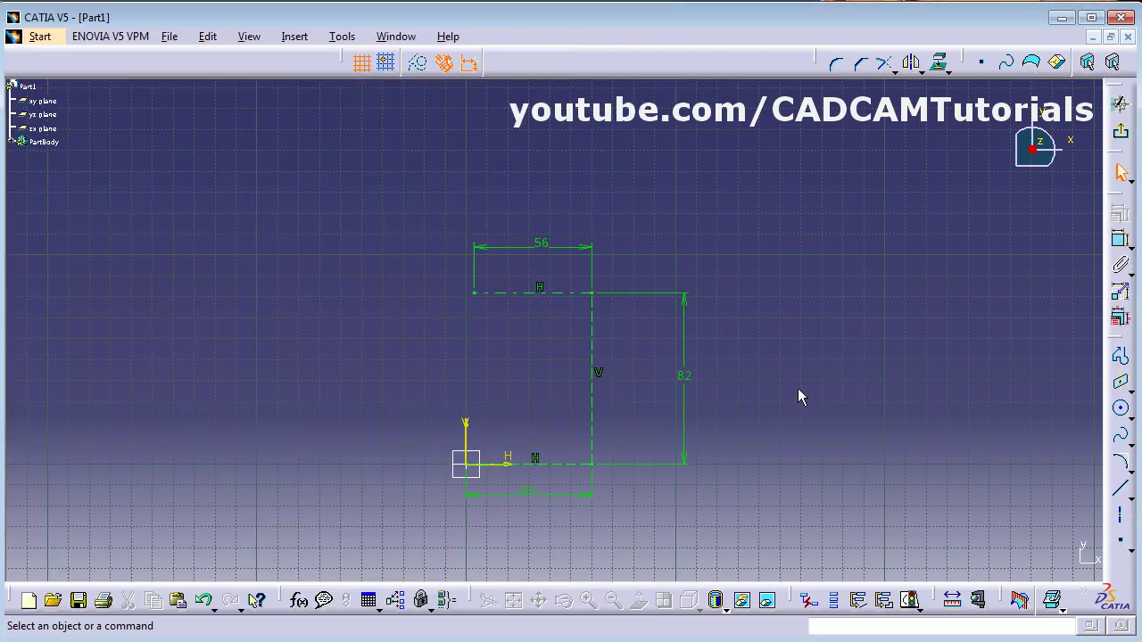
Step: Draw a circle on the sketch origin and dimension it to 28 mm diameter
left_click(1121, 409)
left_click(465, 463)
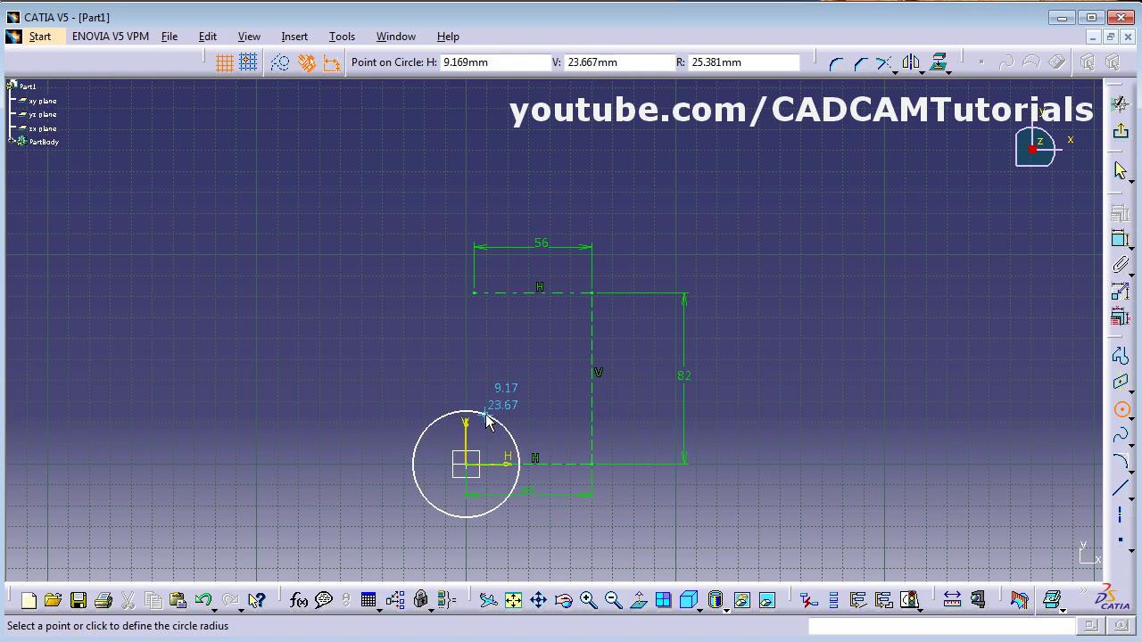
left_click(487, 422)
left_click(484, 411)
left_click(1120, 239)
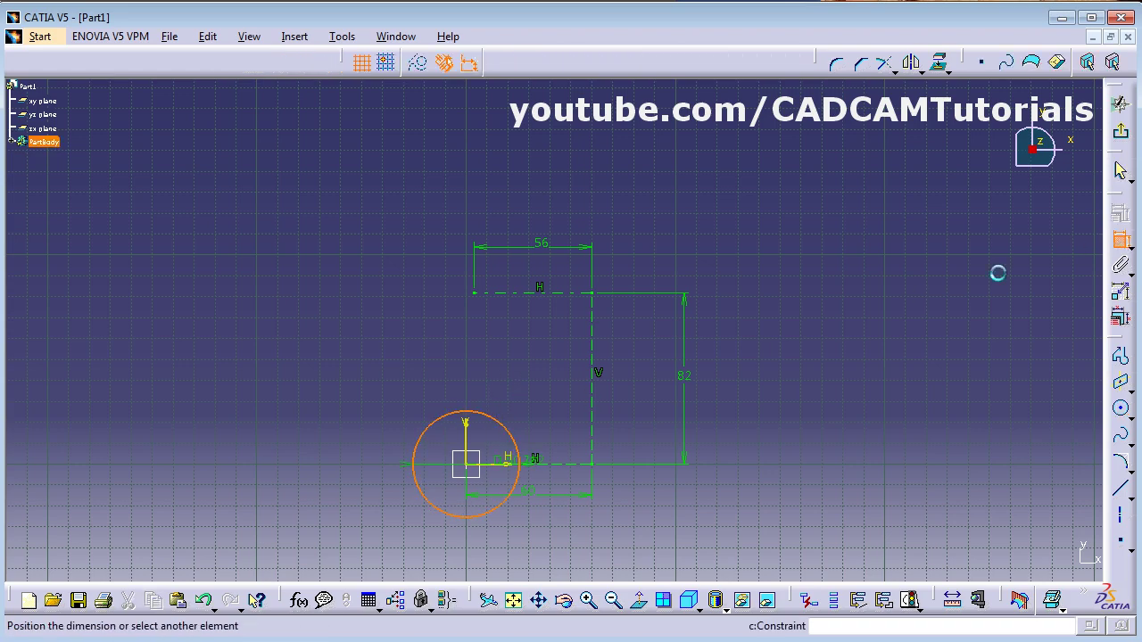
left_click(366, 398)
double_click(370, 397)
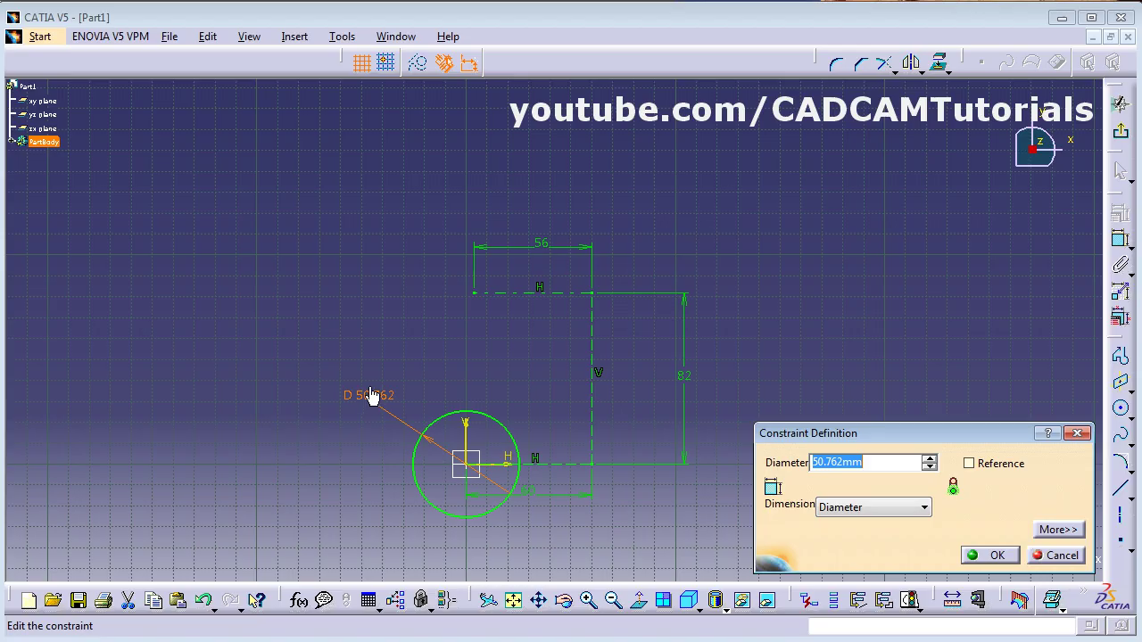
type("28")
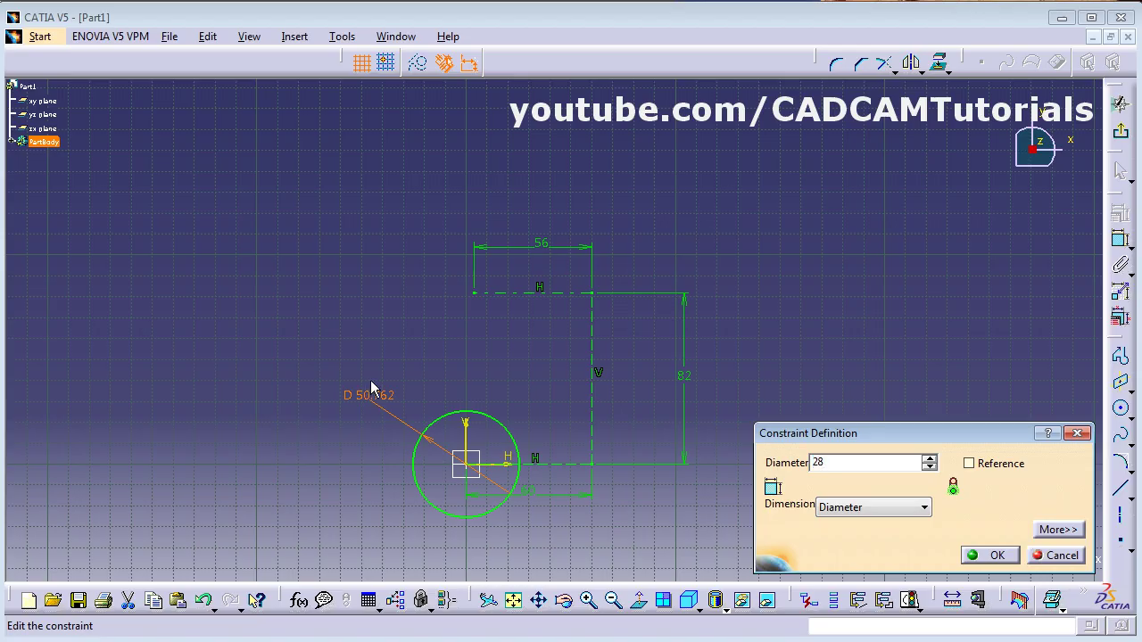
key("Return")
left_click(823, 355)
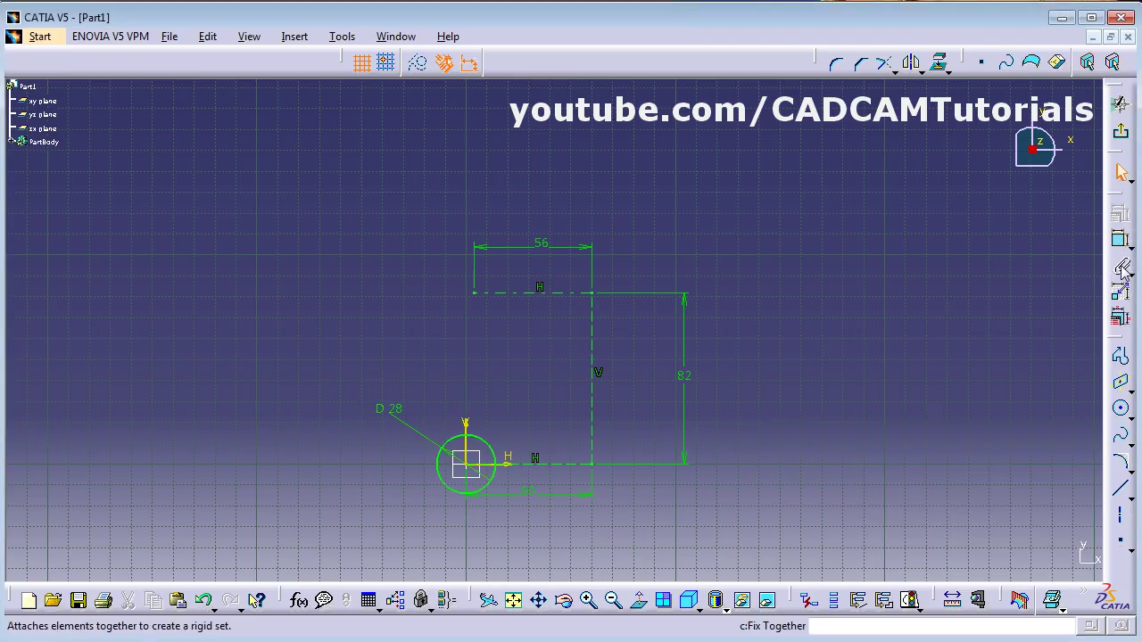
Step: Add an R14 circle at the lower-right line corner, moving its dimension down-right
left_click(1122, 410)
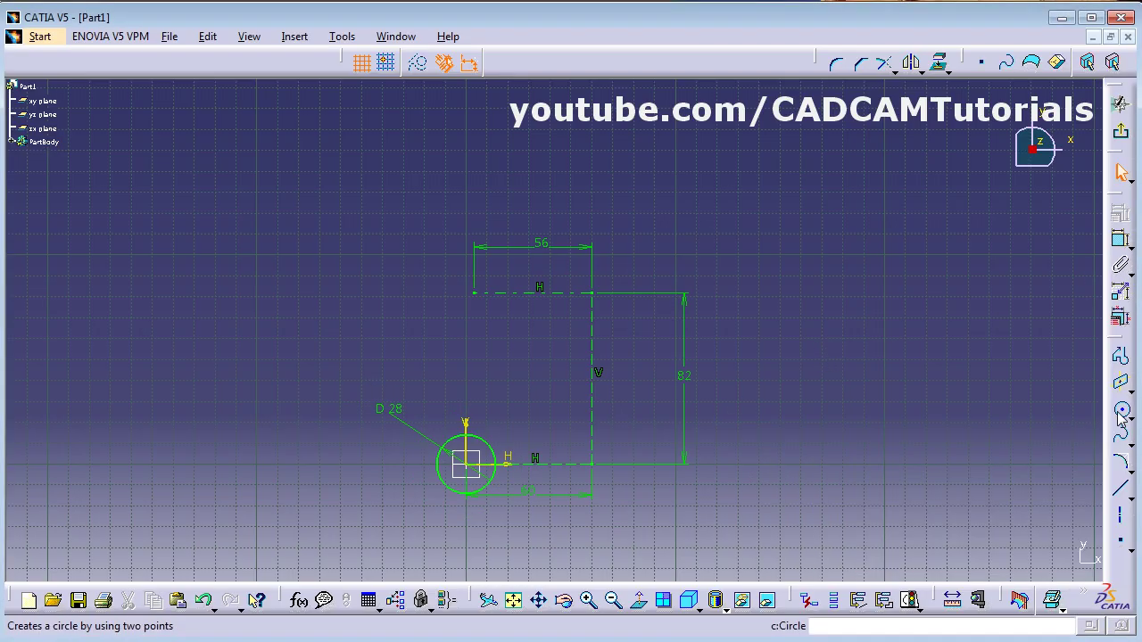
left_click(593, 463)
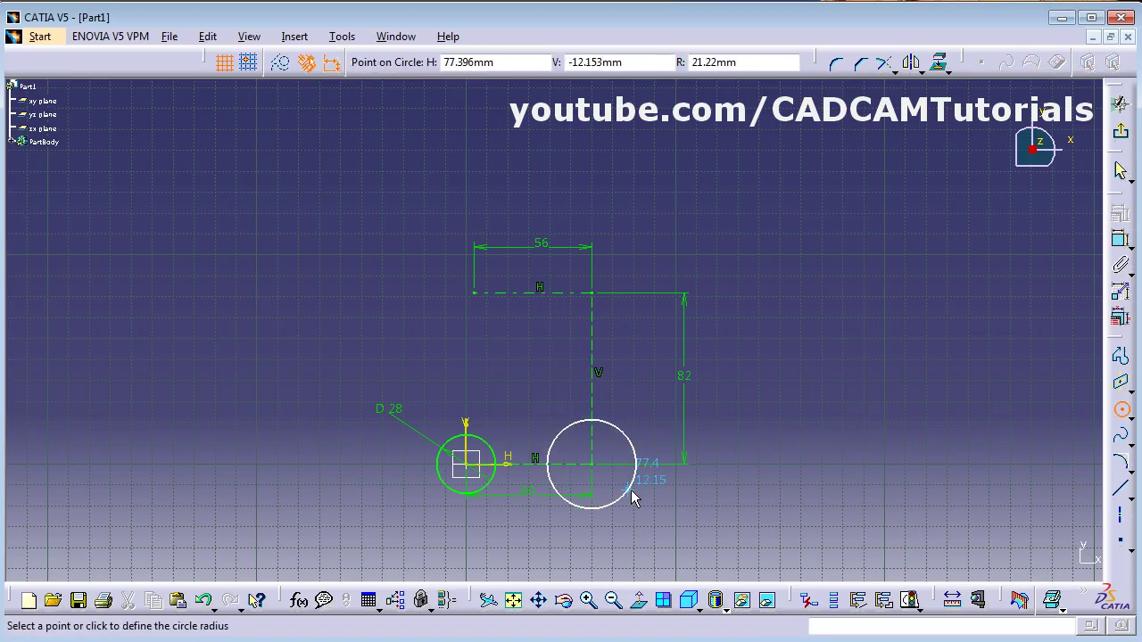
key("Tab")
key("Tab")
key("Tab")
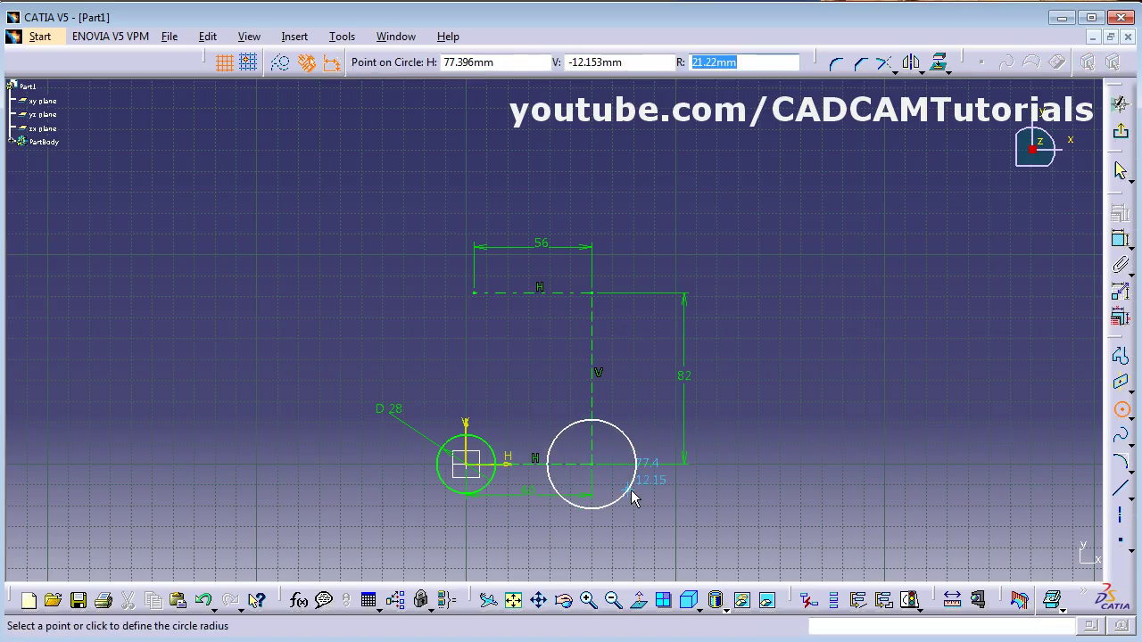
type("1")
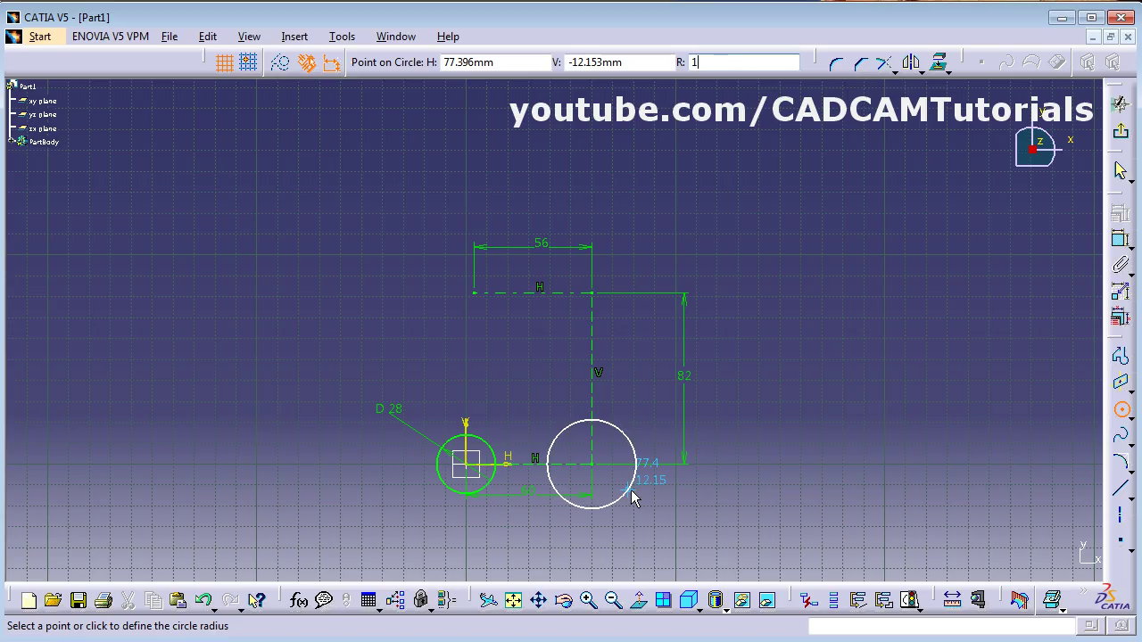
type("4")
key("Return")
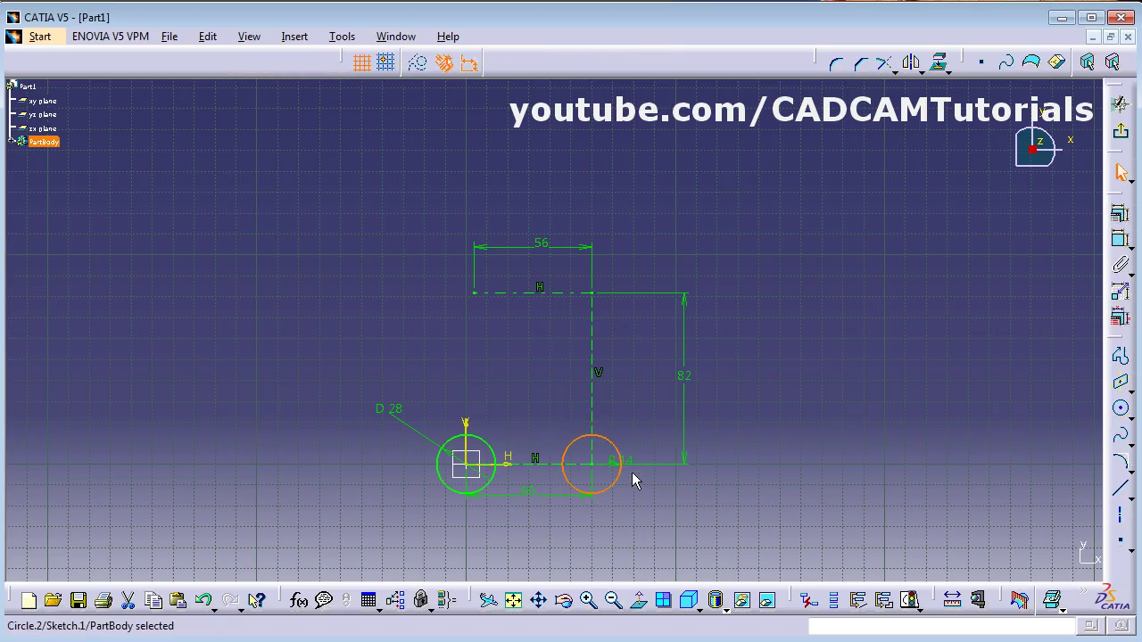
left_click(624, 465)
left_click_drag(624, 470, 643, 519)
left_click(751, 505)
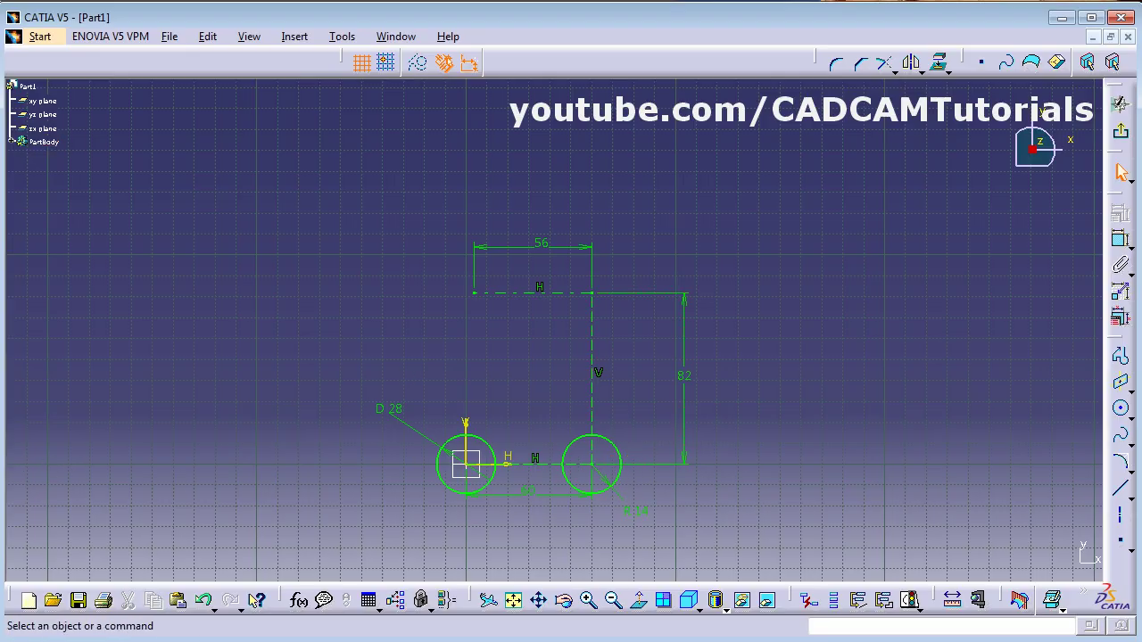
Step: Add an R14 circle at the top line's left end, moving its dimension up-left
key("alt+Tab")
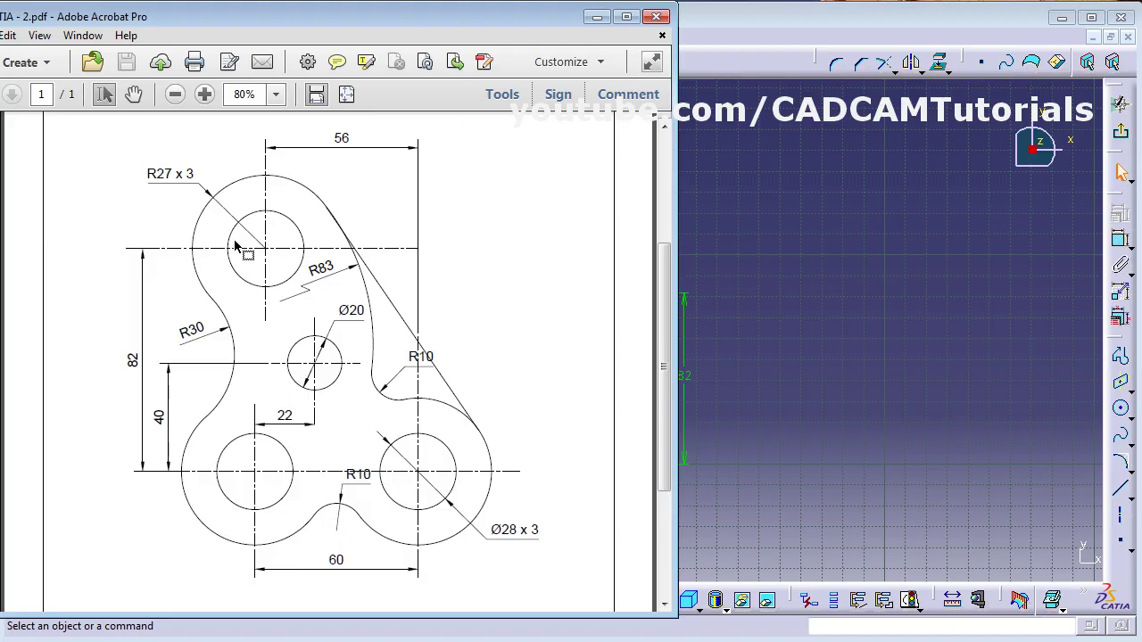
key("alt+Tab")
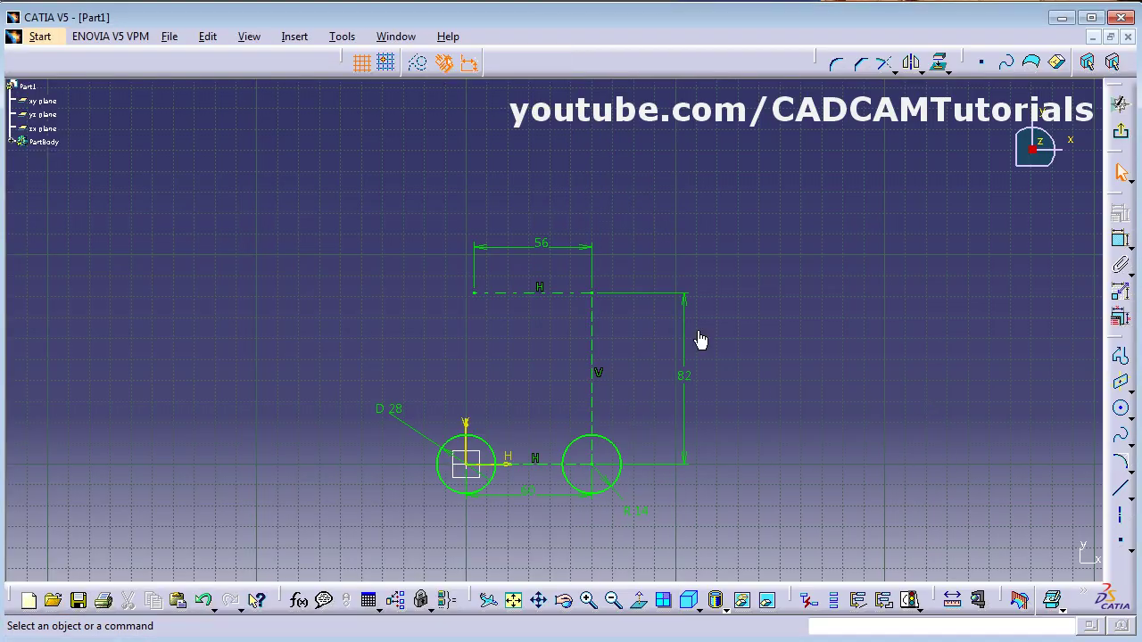
left_click(1120, 408)
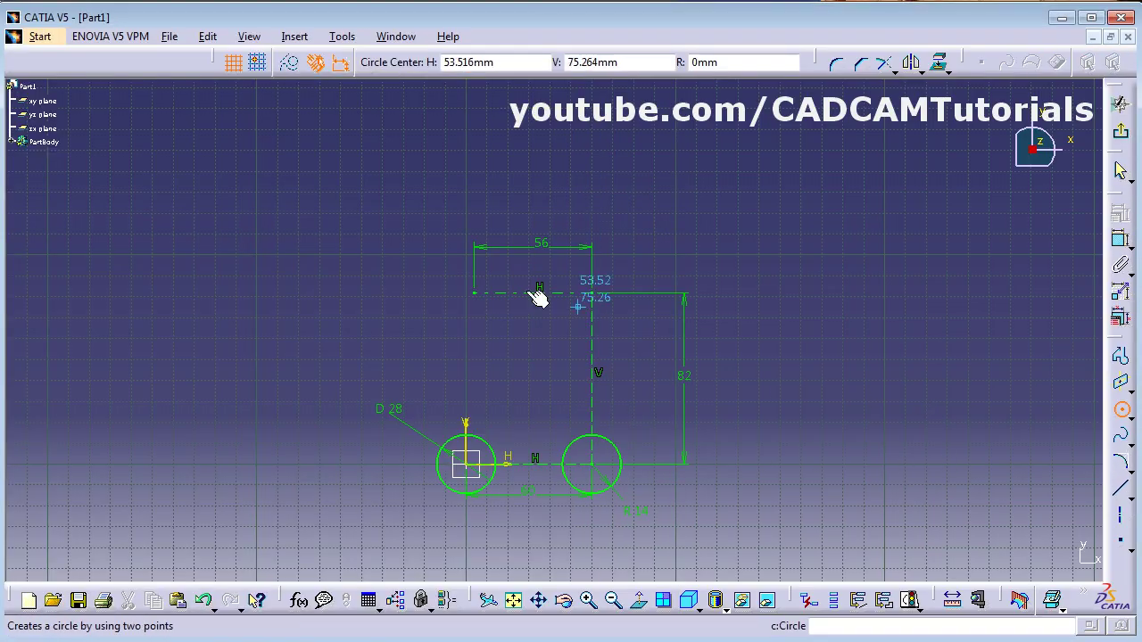
left_click(474, 293)
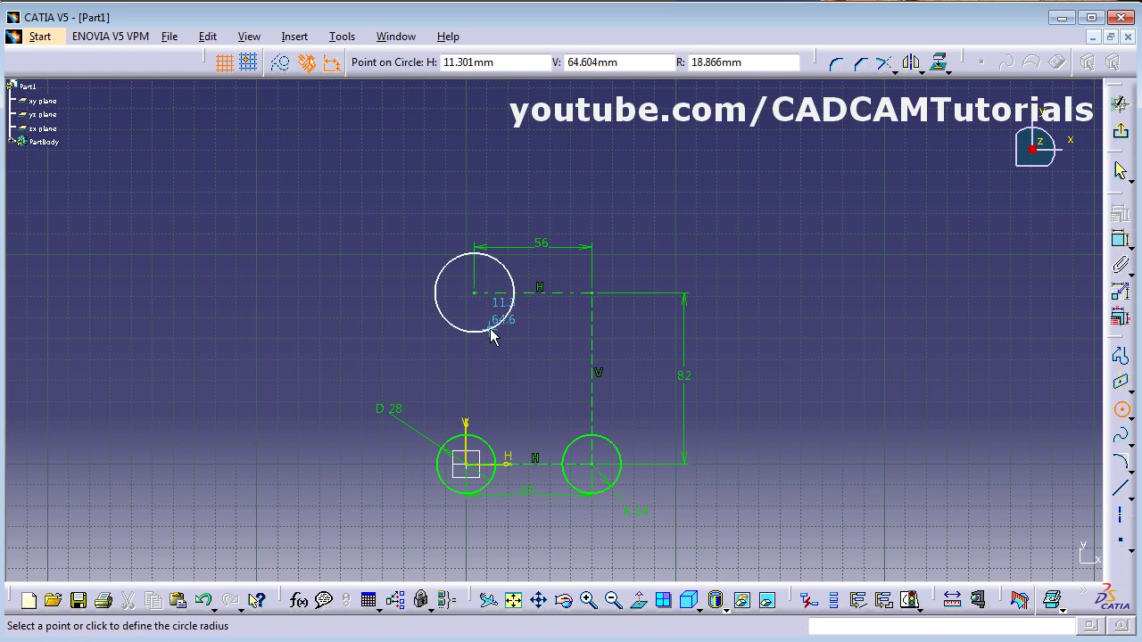
key("Tab")
key("Tab")
key("Tab")
type("14")
key("Return")
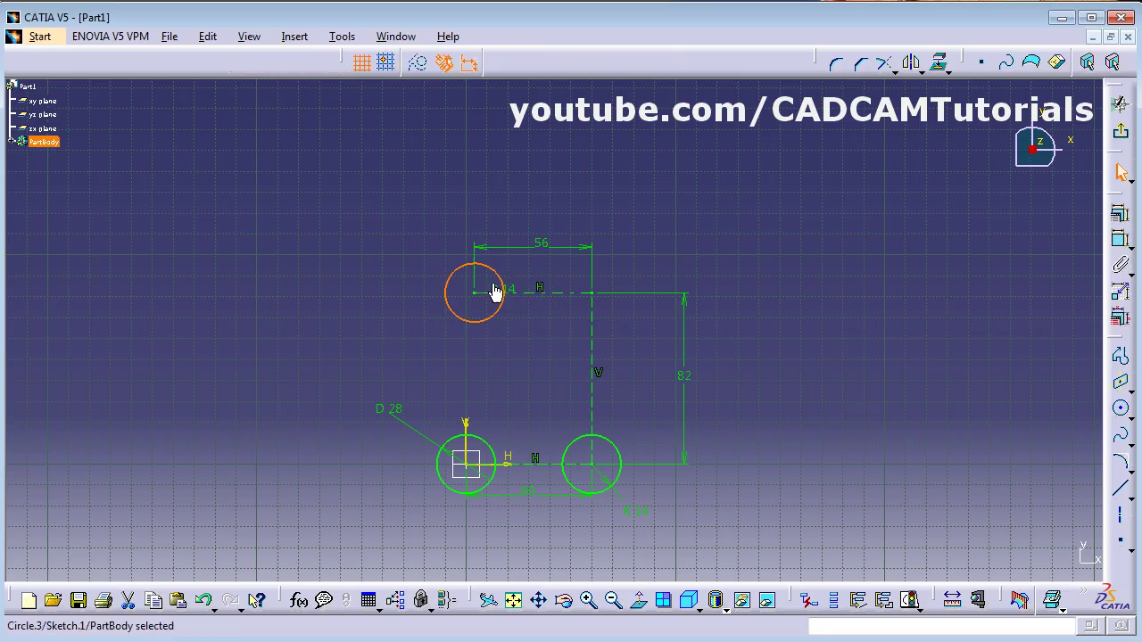
left_click_drag(497, 289, 403, 251)
left_click(604, 384)
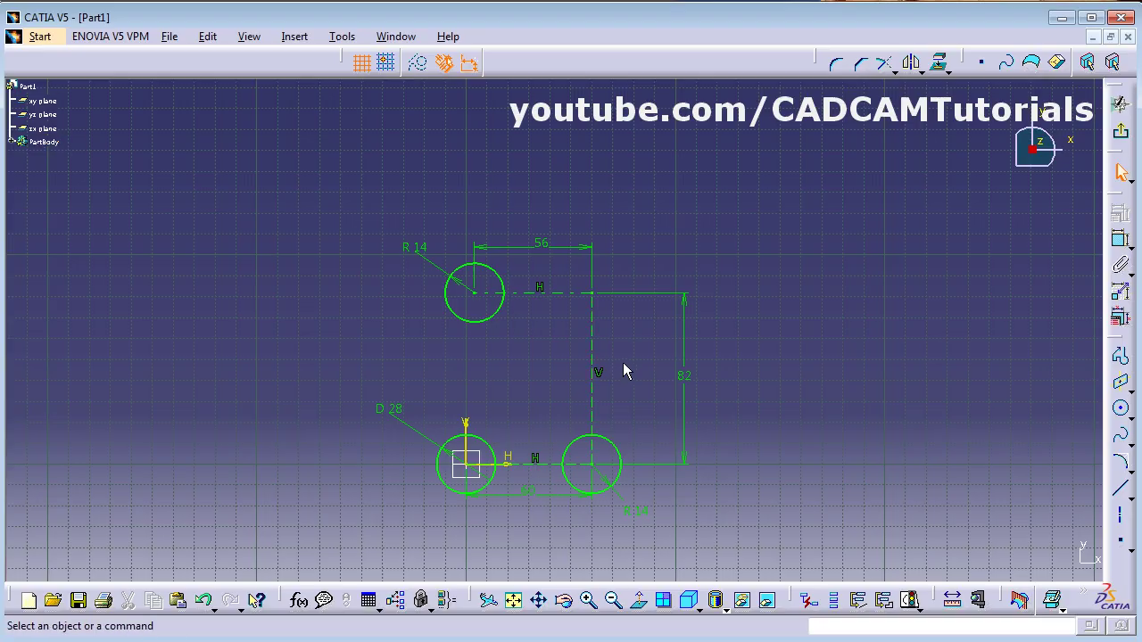
key("alt+Tab")
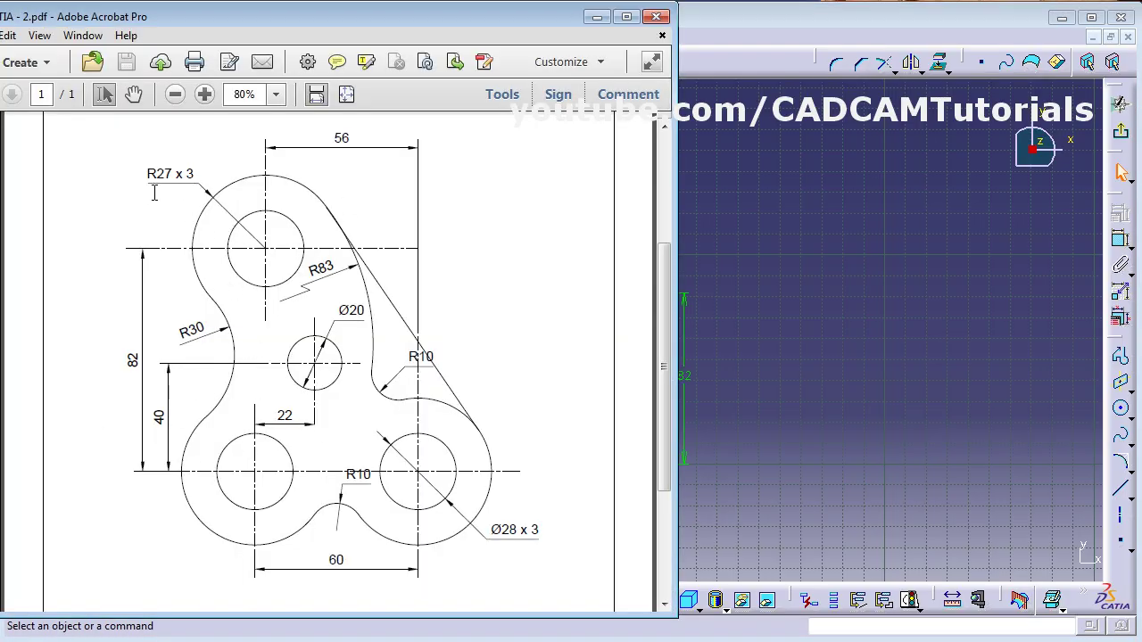
Step: Draw larger circles centred on the lower-left, lower-right and upper 28 mm circles
left_click(853, 219)
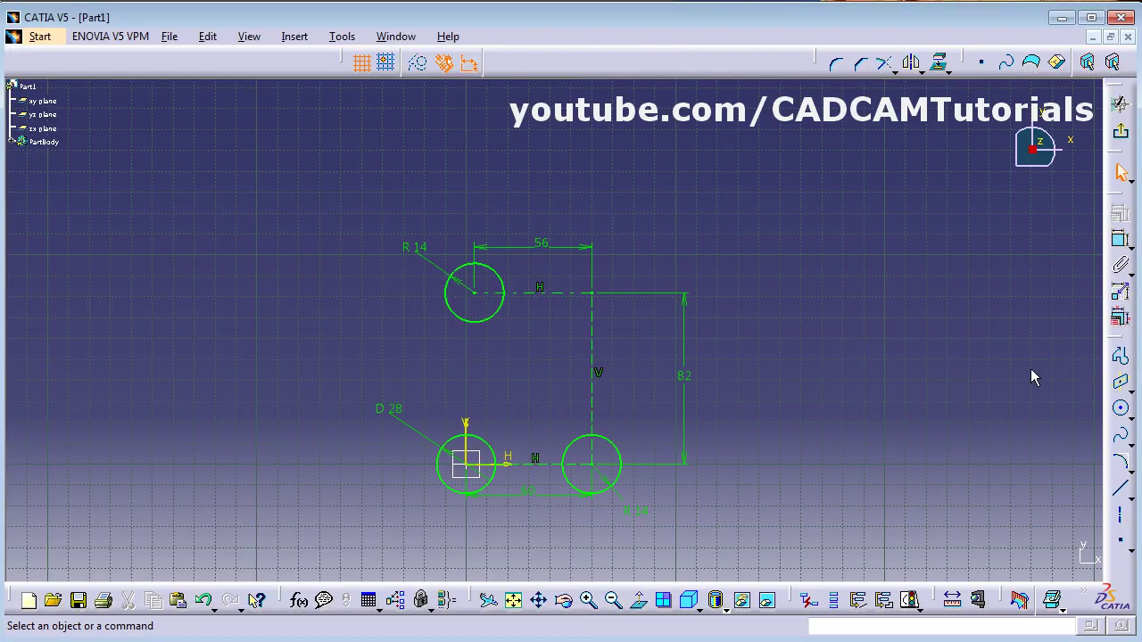
left_click(1122, 411)
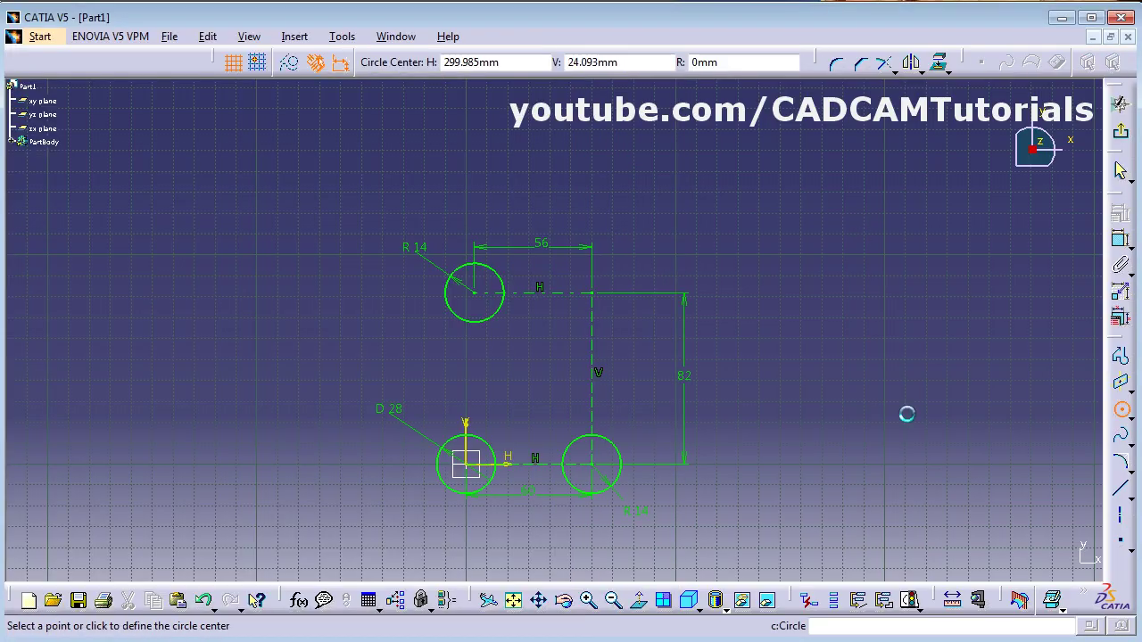
left_click(465, 463)
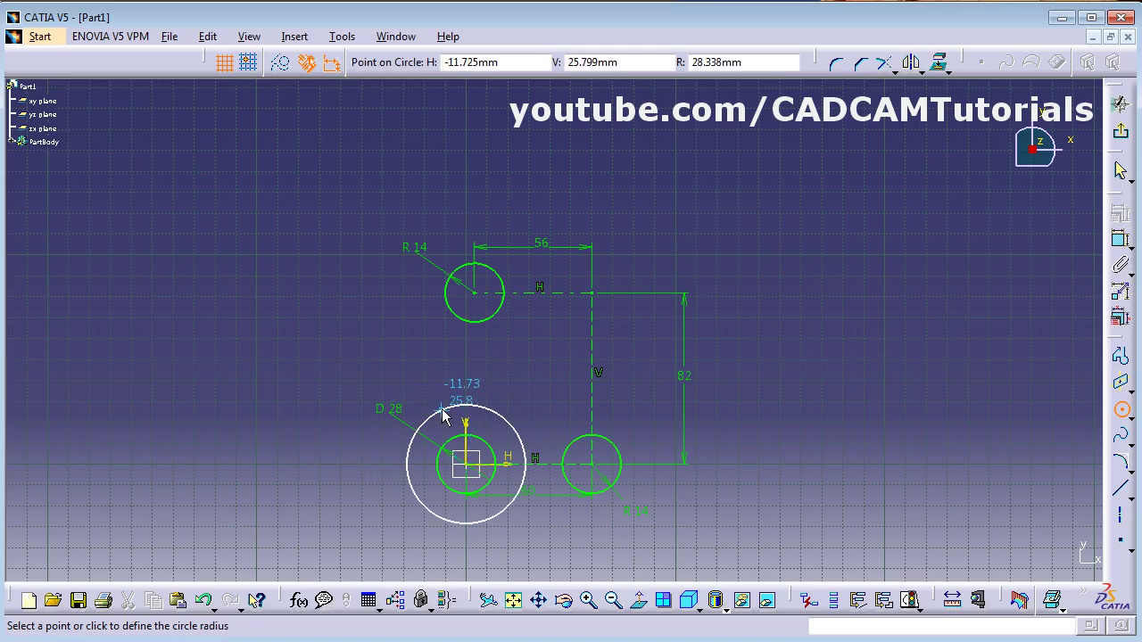
left_click(445, 416)
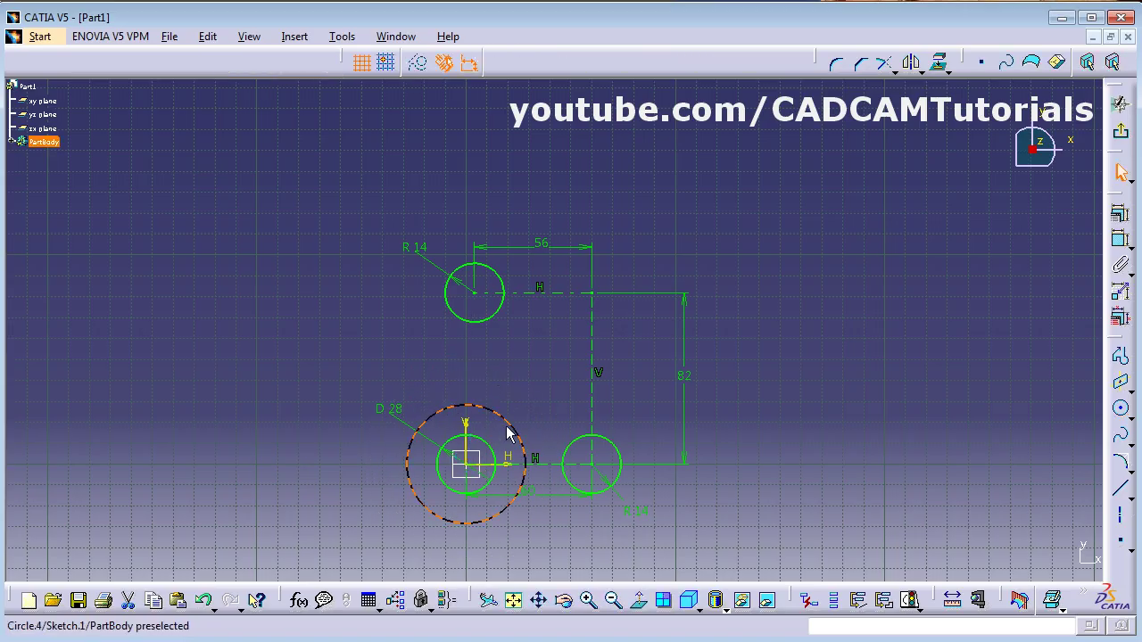
left_click(1122, 414)
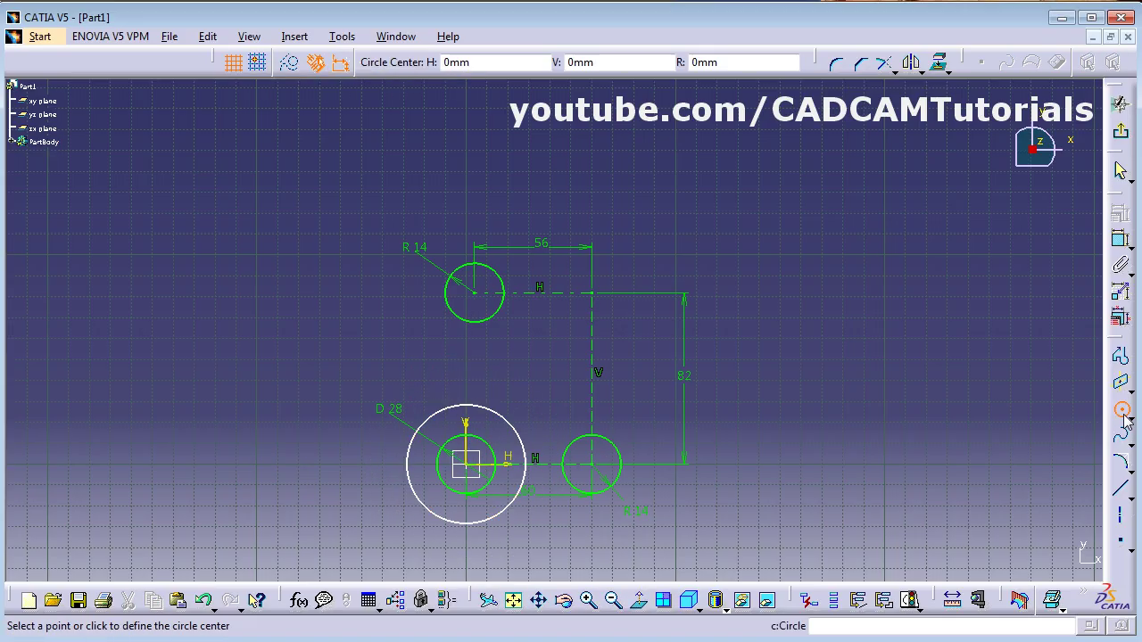
left_click(592, 463)
left_click(635, 427)
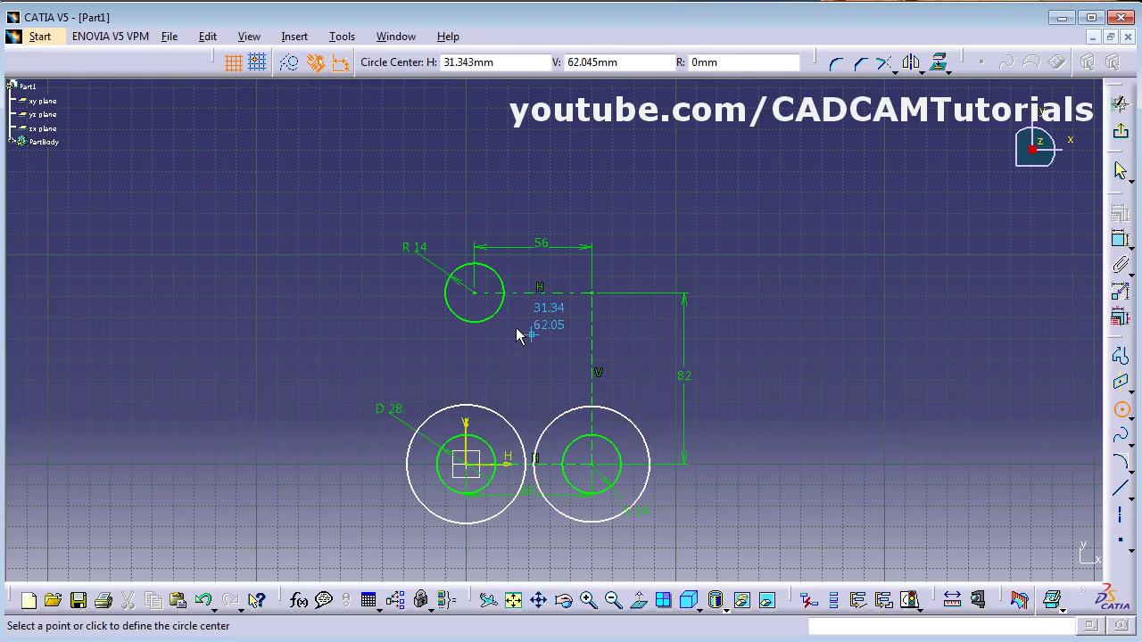
left_click(475, 294)
left_click(453, 224)
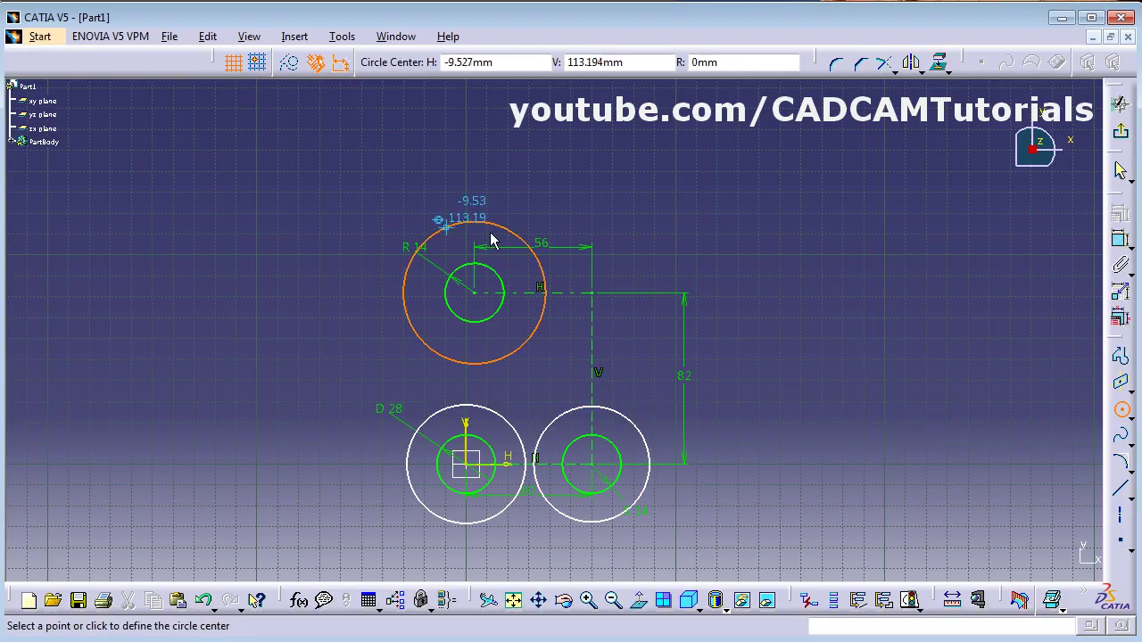
left_click(1120, 239)
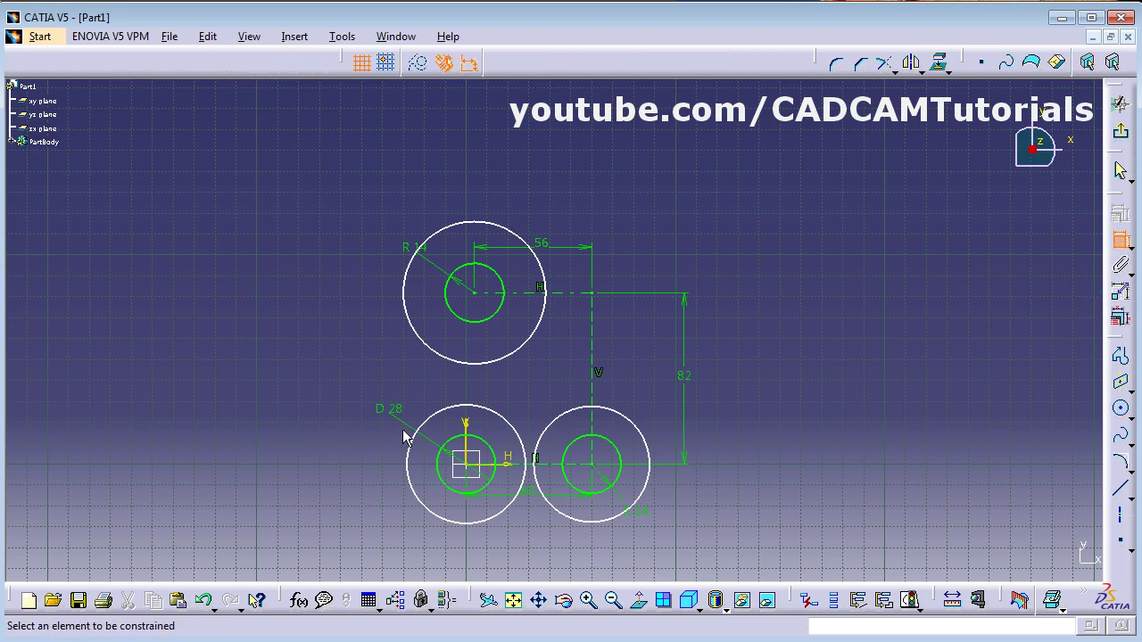
Step: Switch the lower-left outer circle's dimension to radius and set it to 27
left_click(419, 456)
left_click(319, 449)
double_click(326, 441)
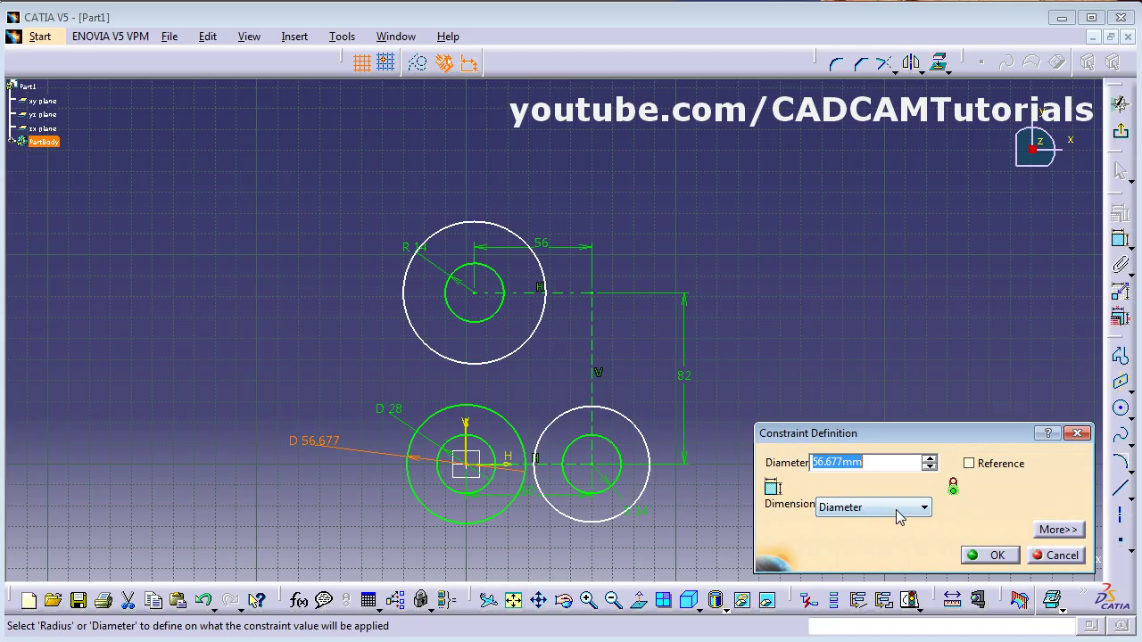
left_click(898, 508)
left_click(856, 524)
double_click(872, 460)
type("2")
key("Return")
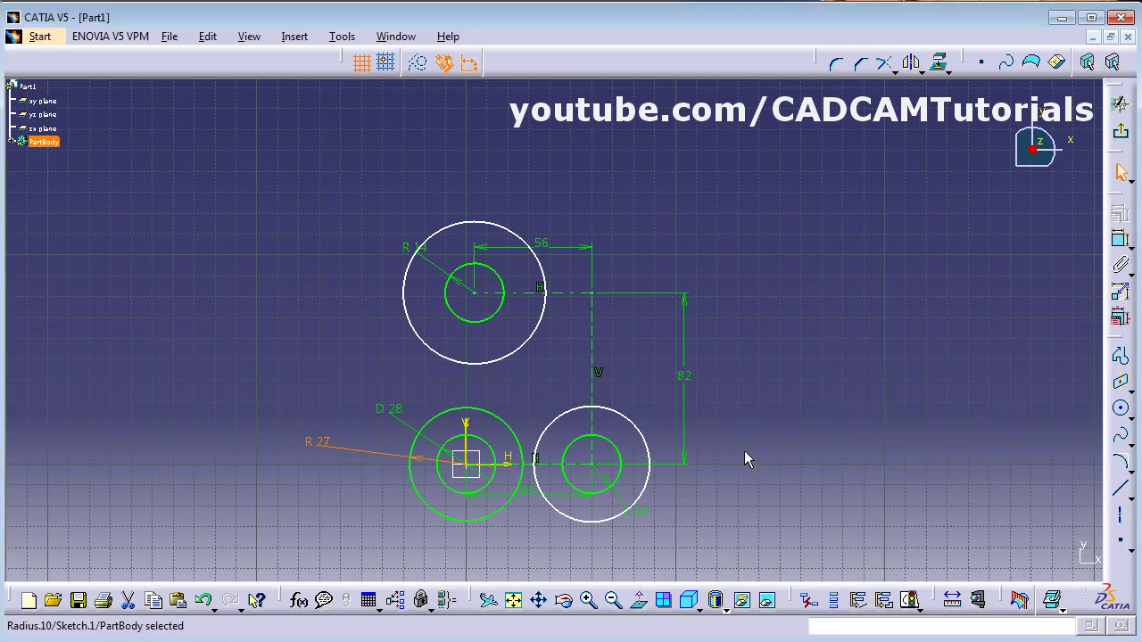
Step: Dimension the lower-right outer circle at radius 27
left_click(1120, 239)
left_click(636, 428)
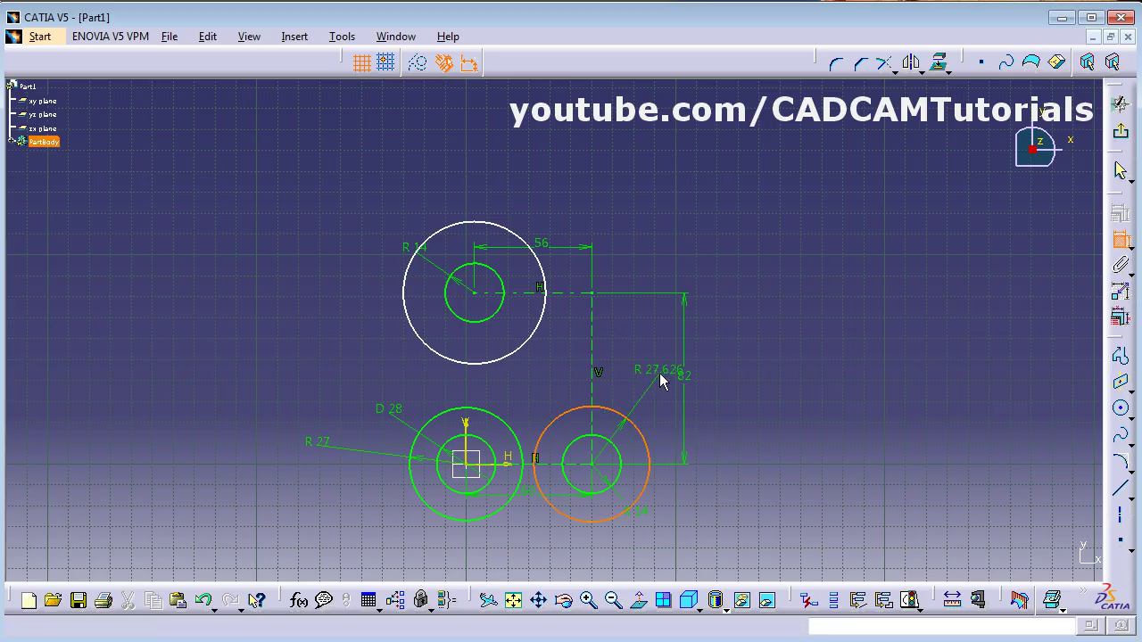
double_click(665, 373)
type("2")
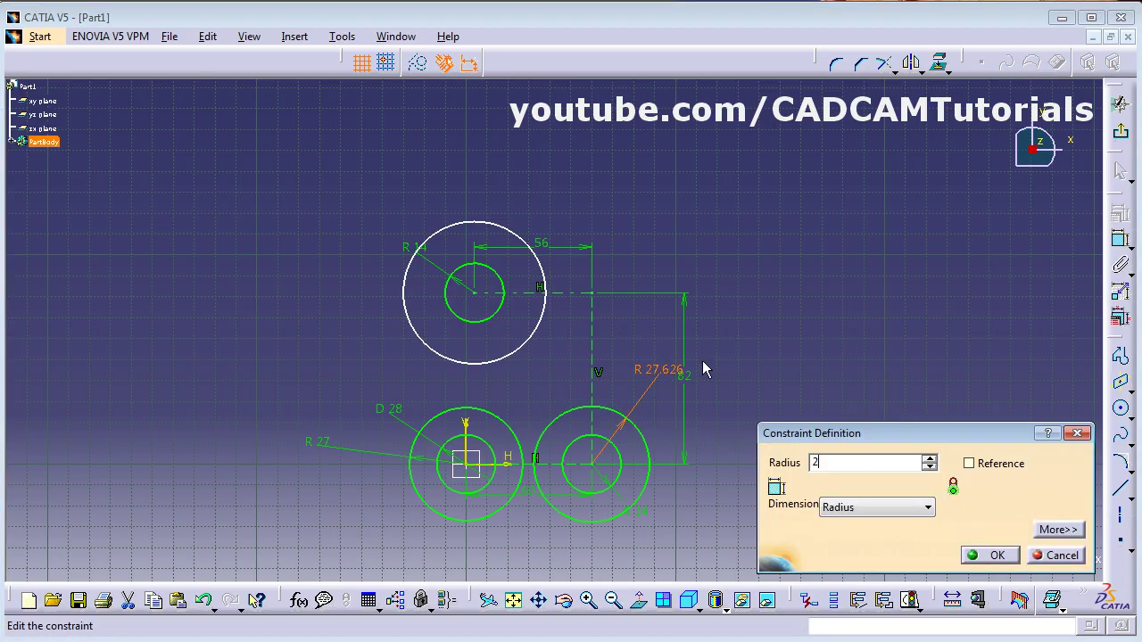
key("Return")
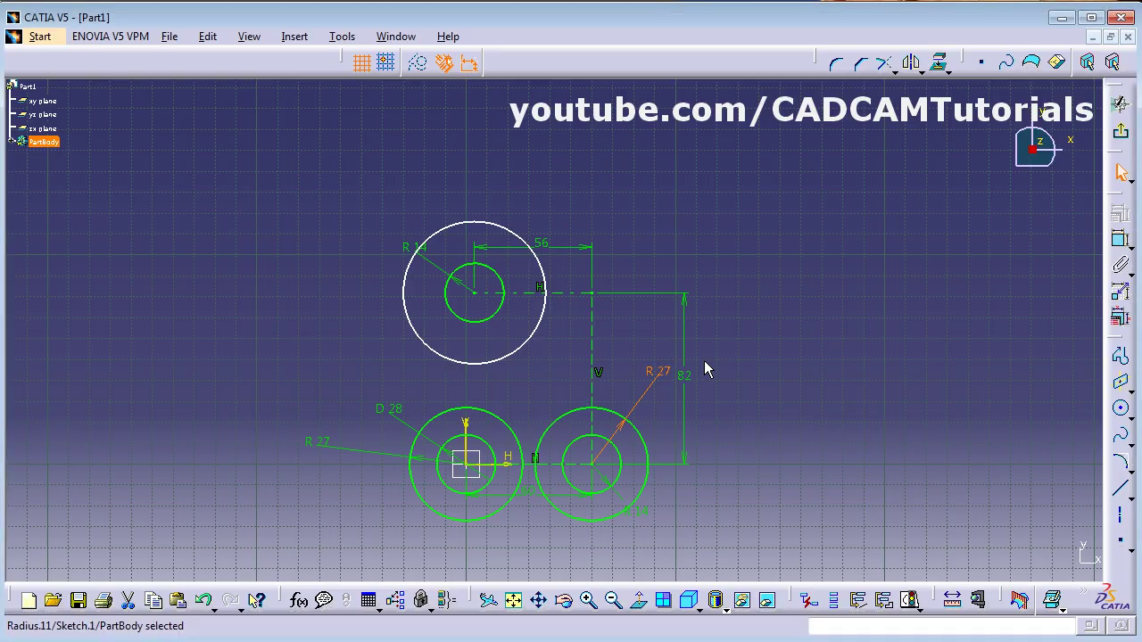
Step: Change the upper outer circle's radius from 34 to 27
left_click(1121, 239)
left_click(444, 234)
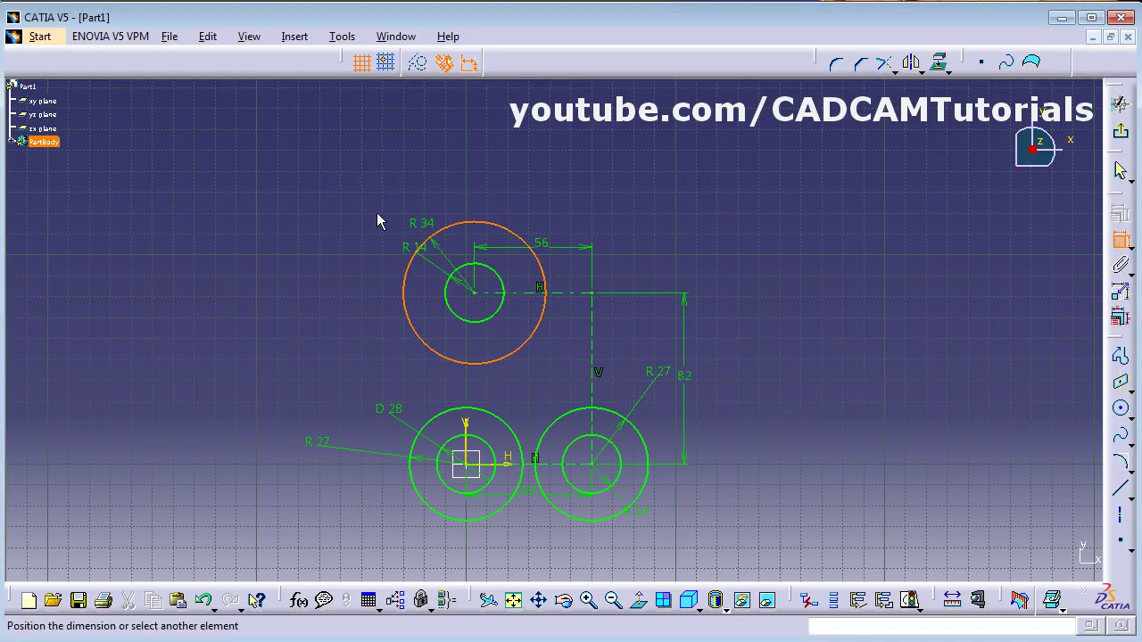
left_click(361, 182)
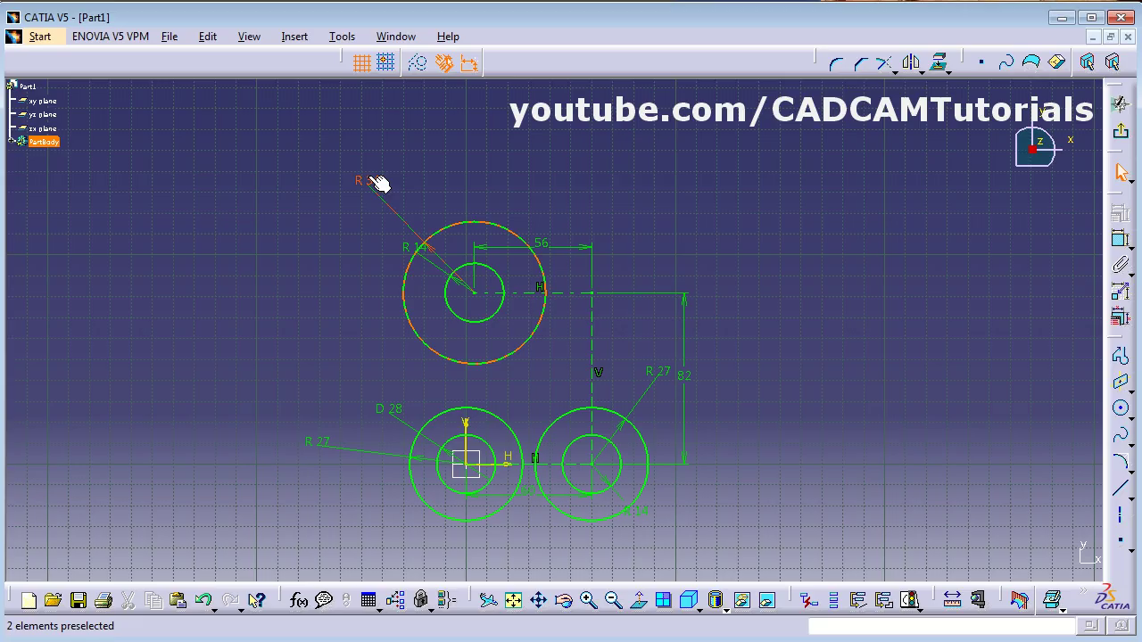
double_click(370, 182)
type("27mm")
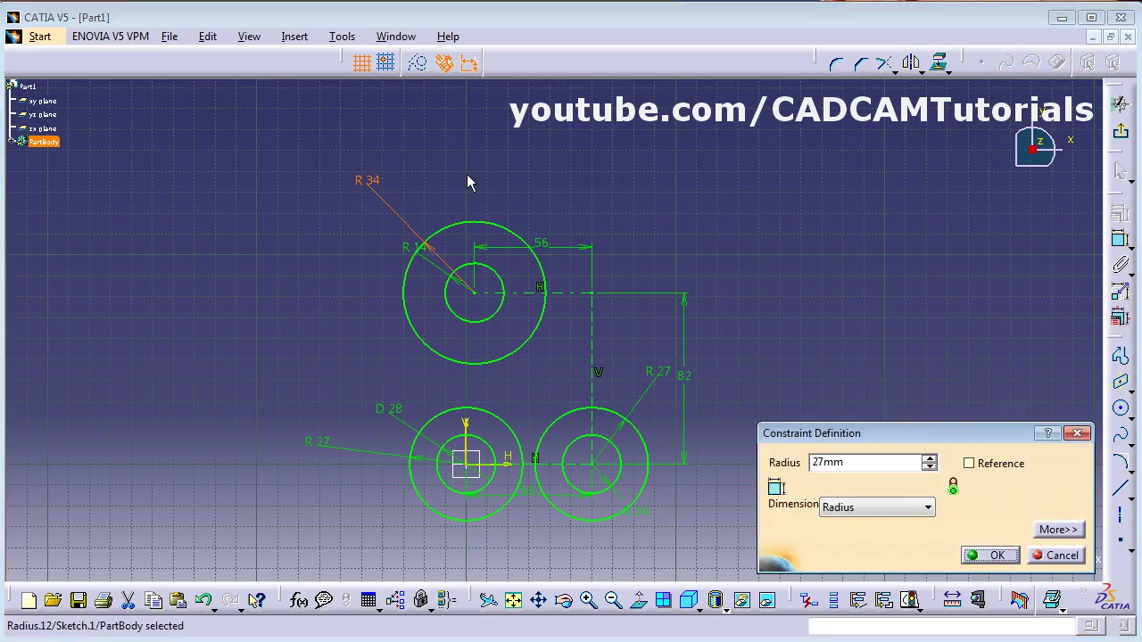
key("Return")
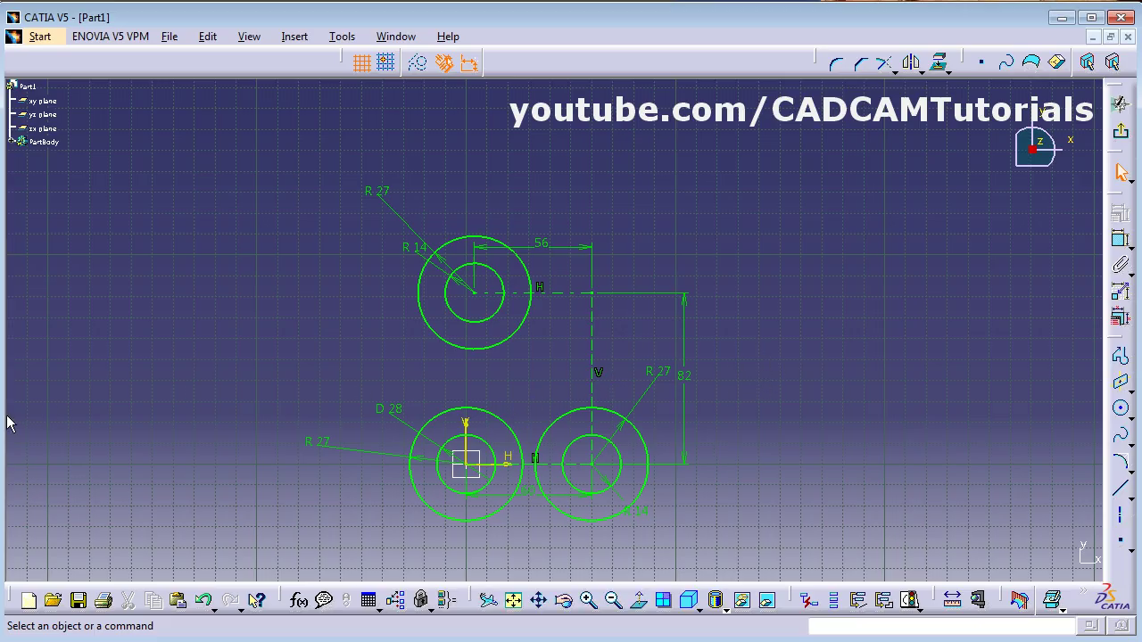
key("alt+Tab")
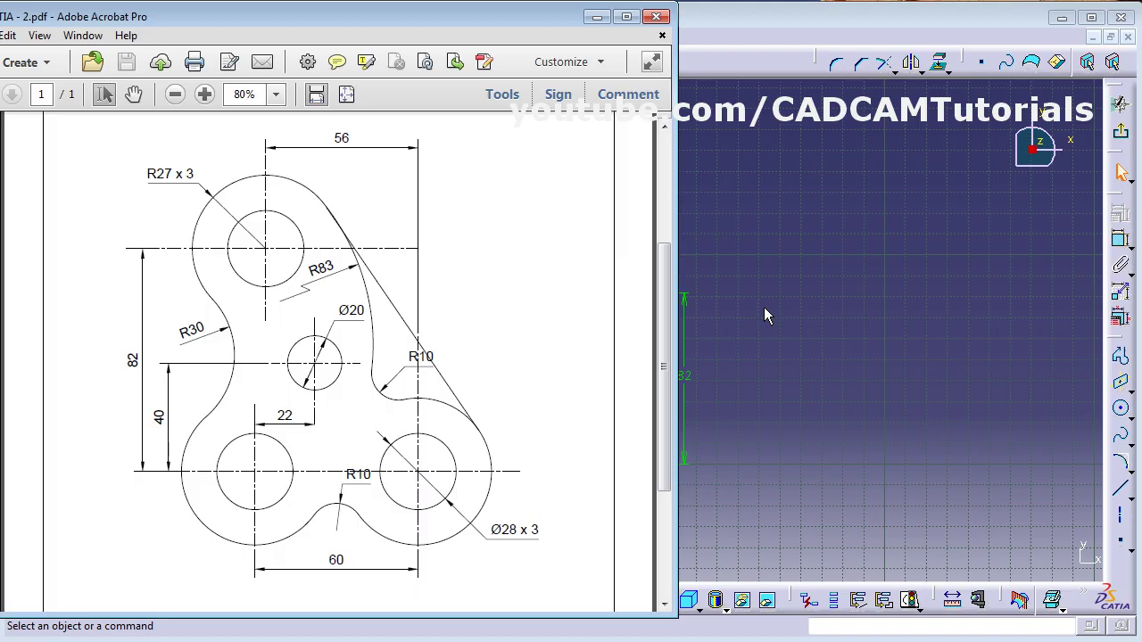
Step: Draw a new circle to the left of the three bosses
key("alt+Tab")
left_click(1120, 407)
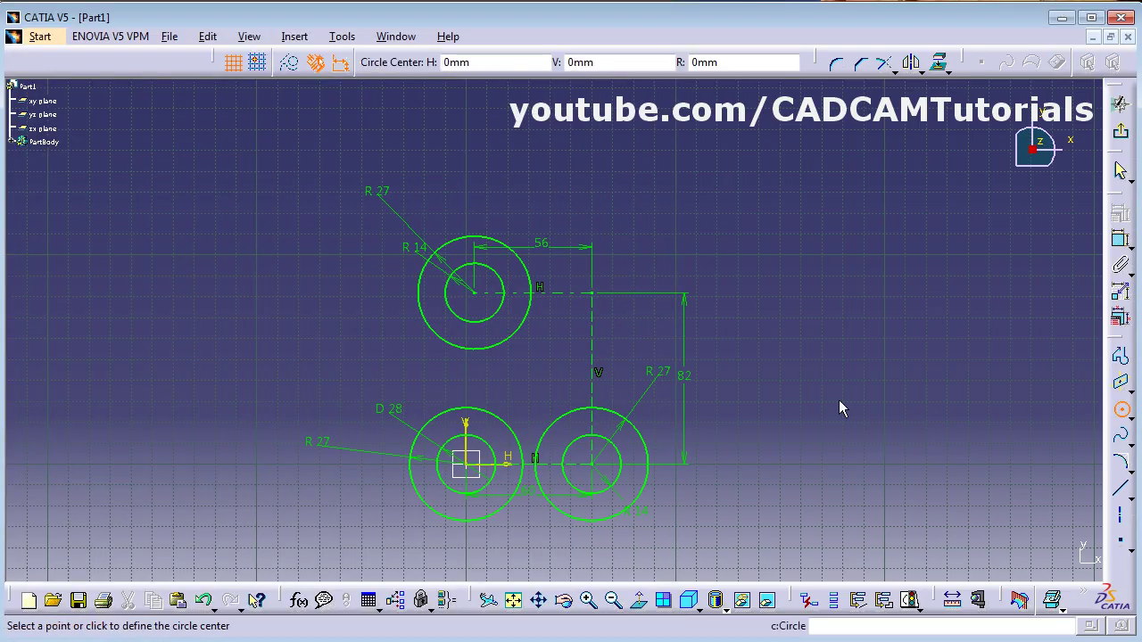
left_click(312, 374)
left_click(347, 328)
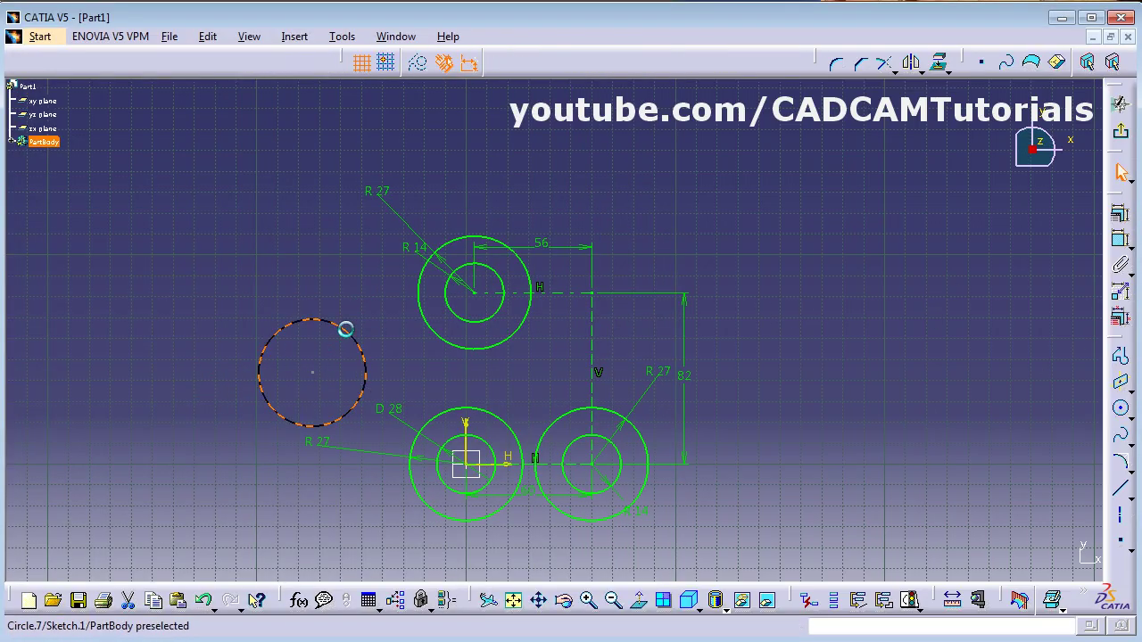
Step: Dimension the new circle at R 30, then select it with the upper R 27 circle
left_click(1120, 239)
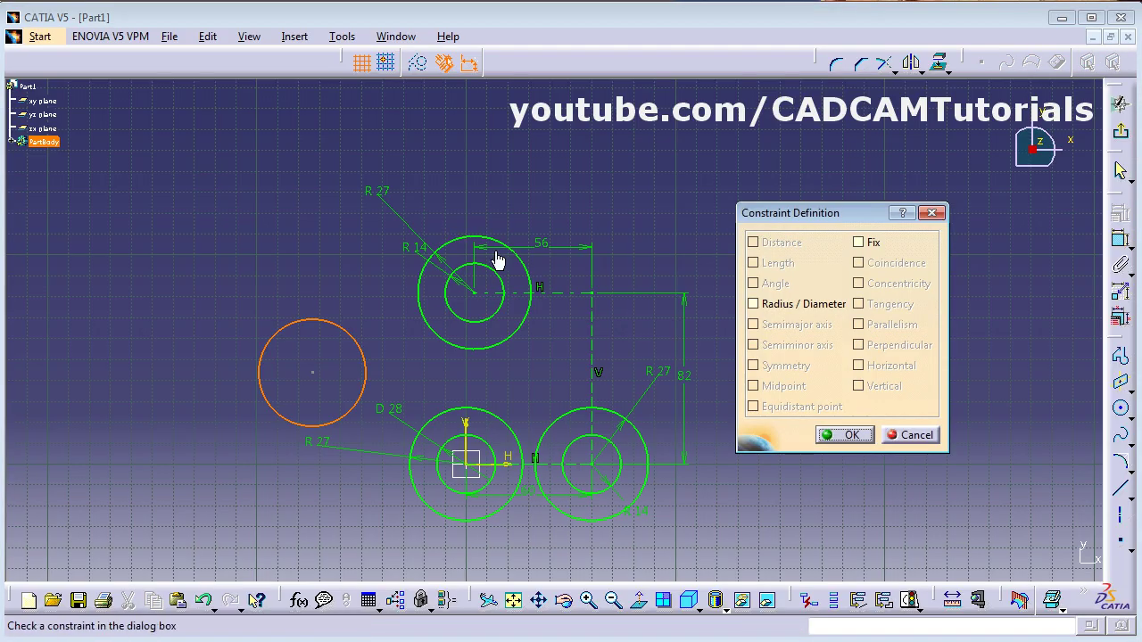
left_click(778, 305)
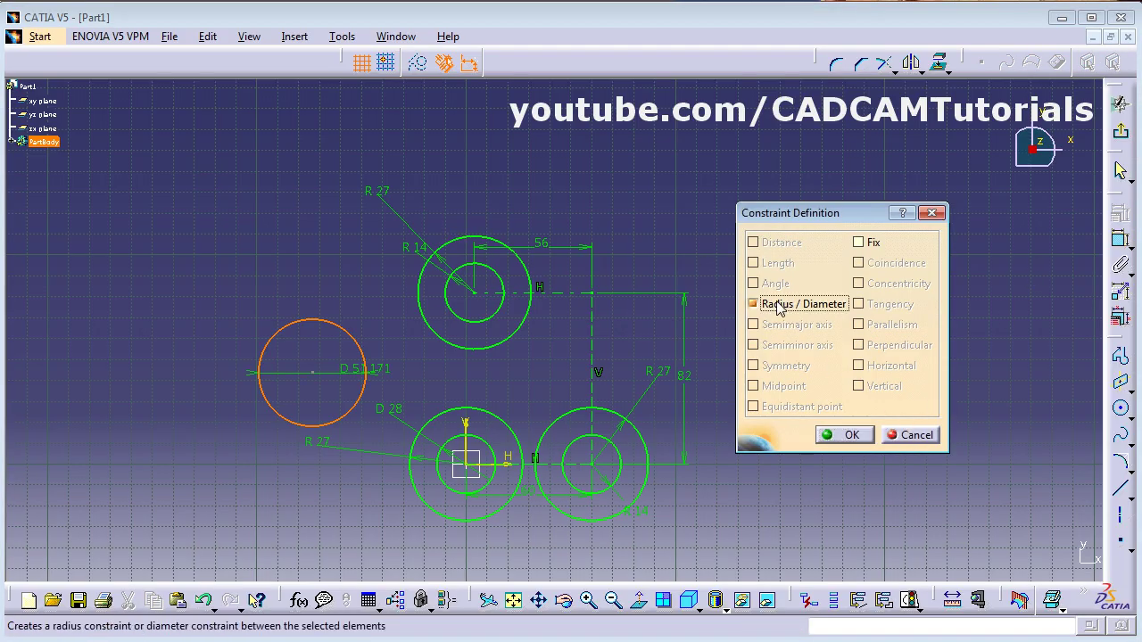
left_click(916, 435)
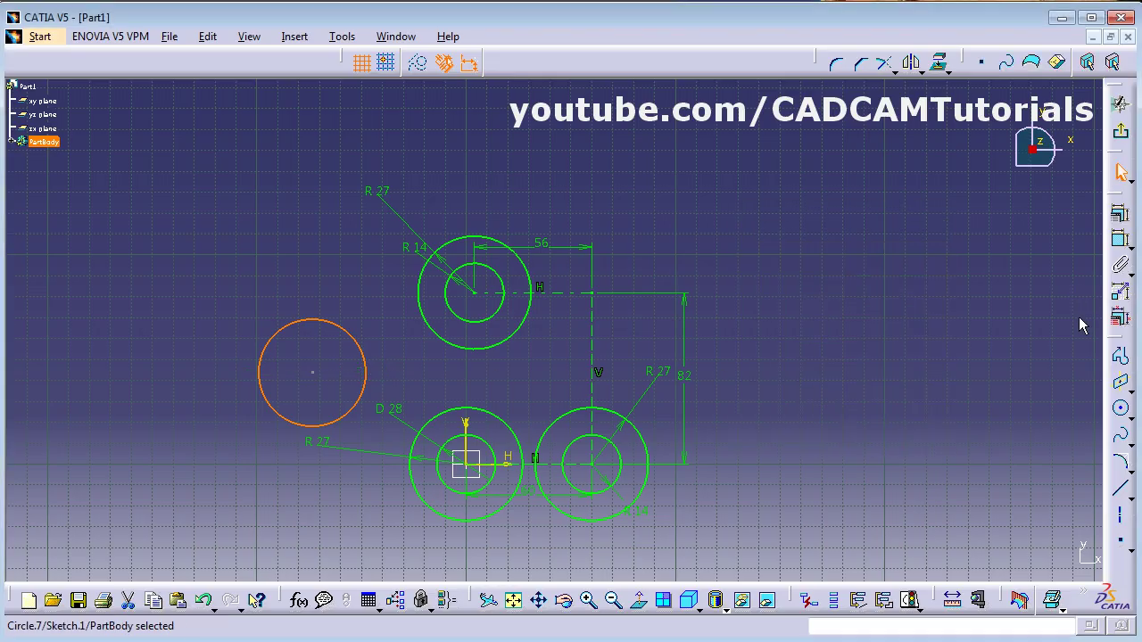
left_click(1121, 242)
left_click(201, 288)
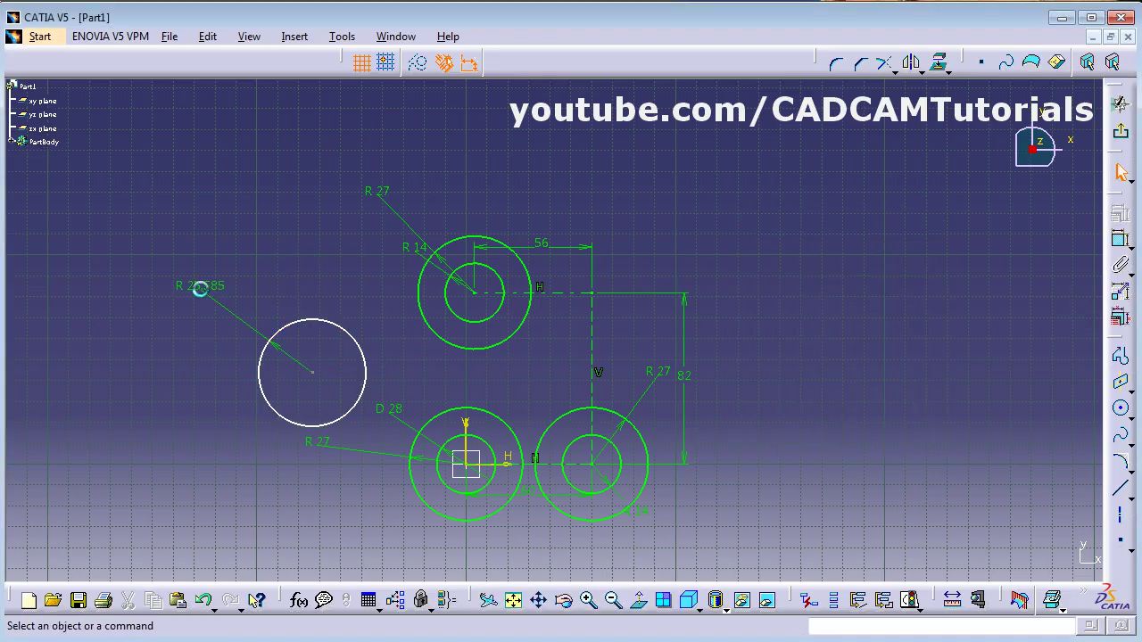
double_click(210, 287)
type("30")
key("Return")
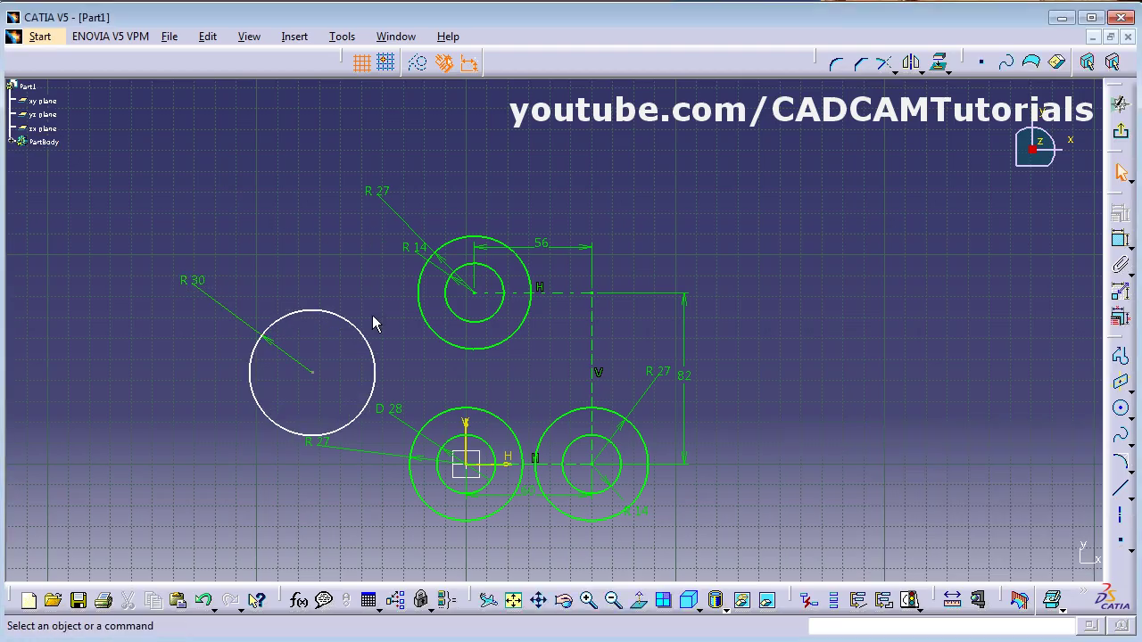
left_click(369, 344)
left_click(448, 346, "ctrl")
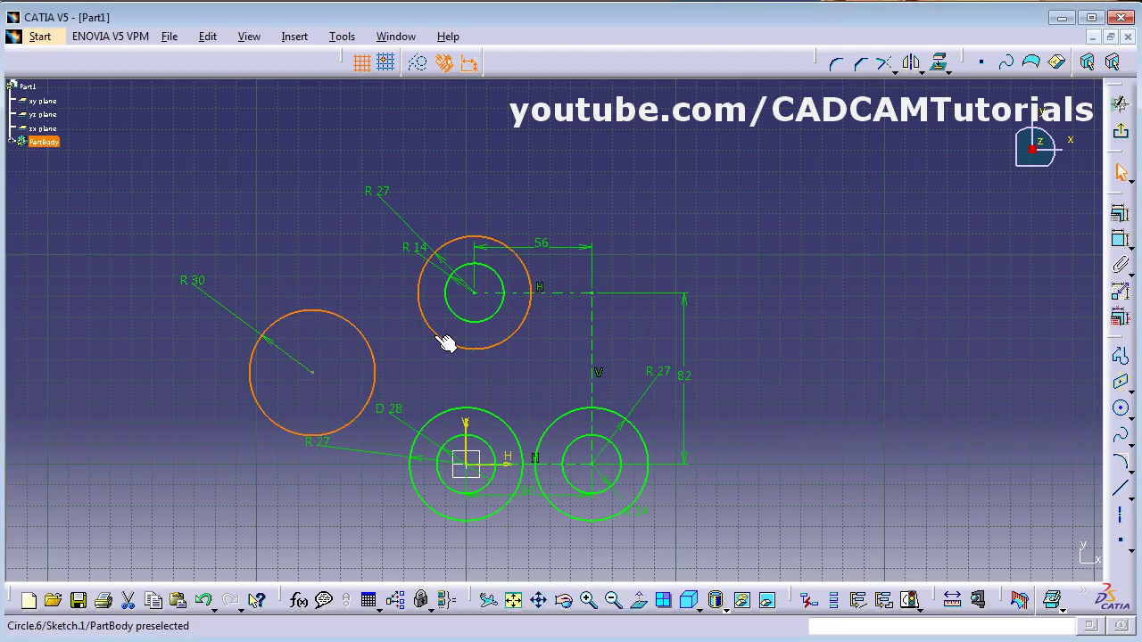
Step: Make the R 30 circle tangent to the upper R 27 circle
left_click(1120, 217)
left_click(887, 307)
left_click(846, 434)
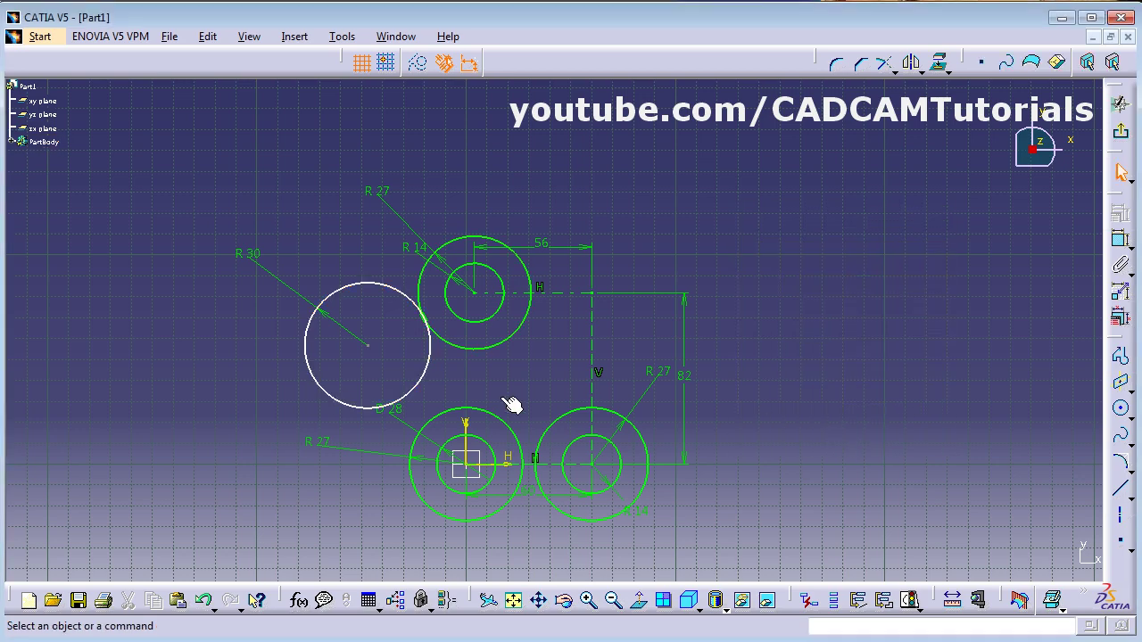
Step: Make the R 30 circle tangent to the lower-left R 27 circle too
left_click(421, 391)
left_click(450, 421, "ctrl")
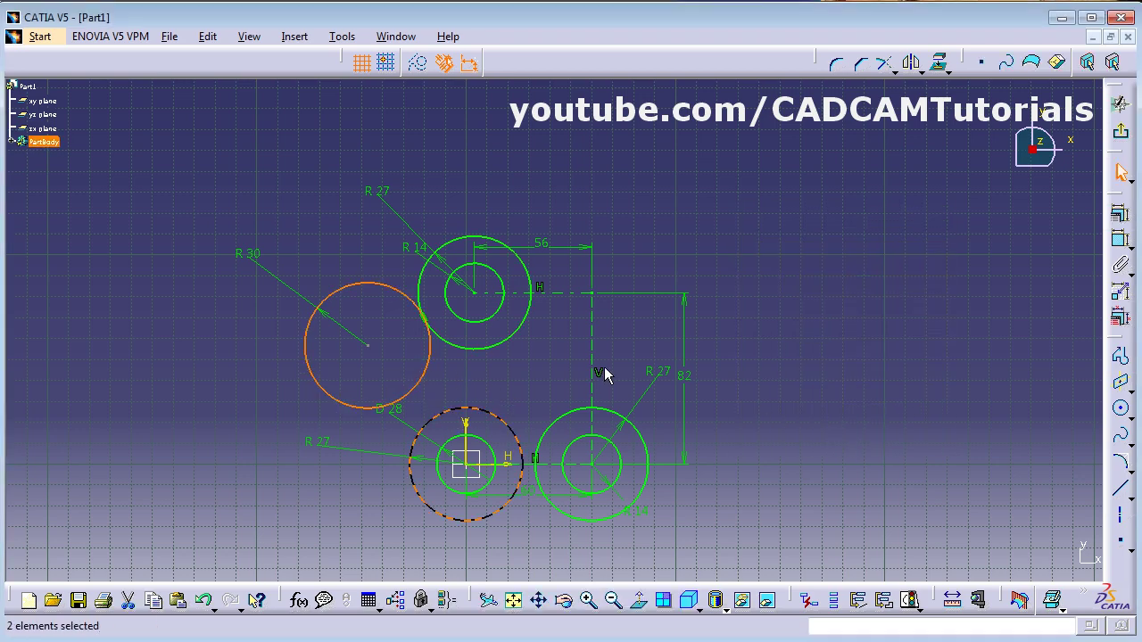
left_click(1120, 218)
left_click(875, 305)
left_click(845, 434)
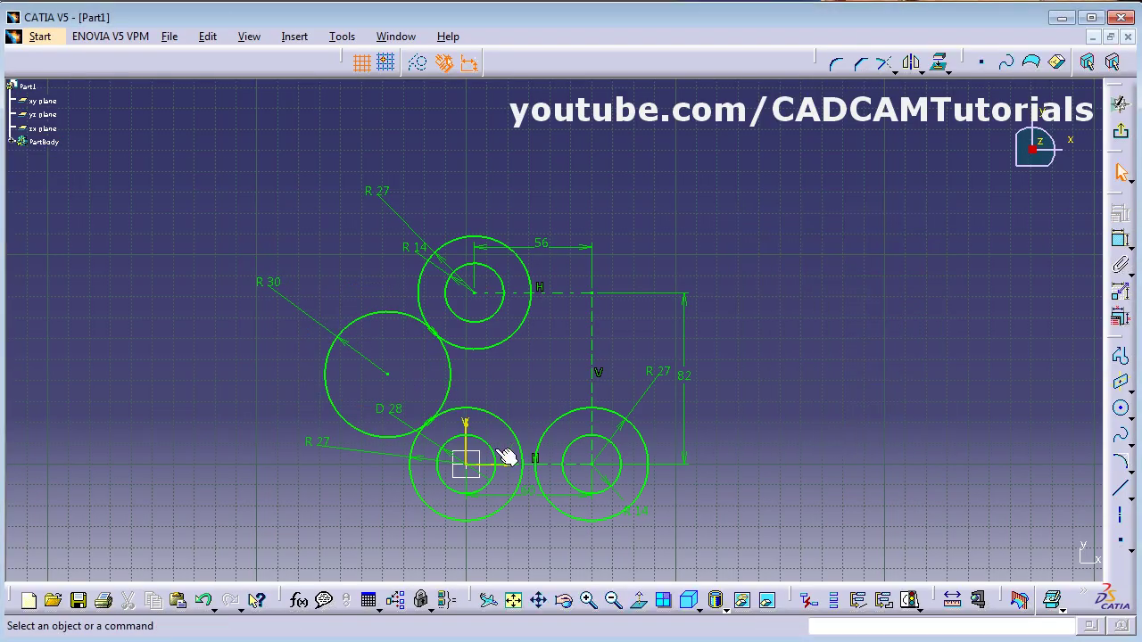
key("alt+Tab")
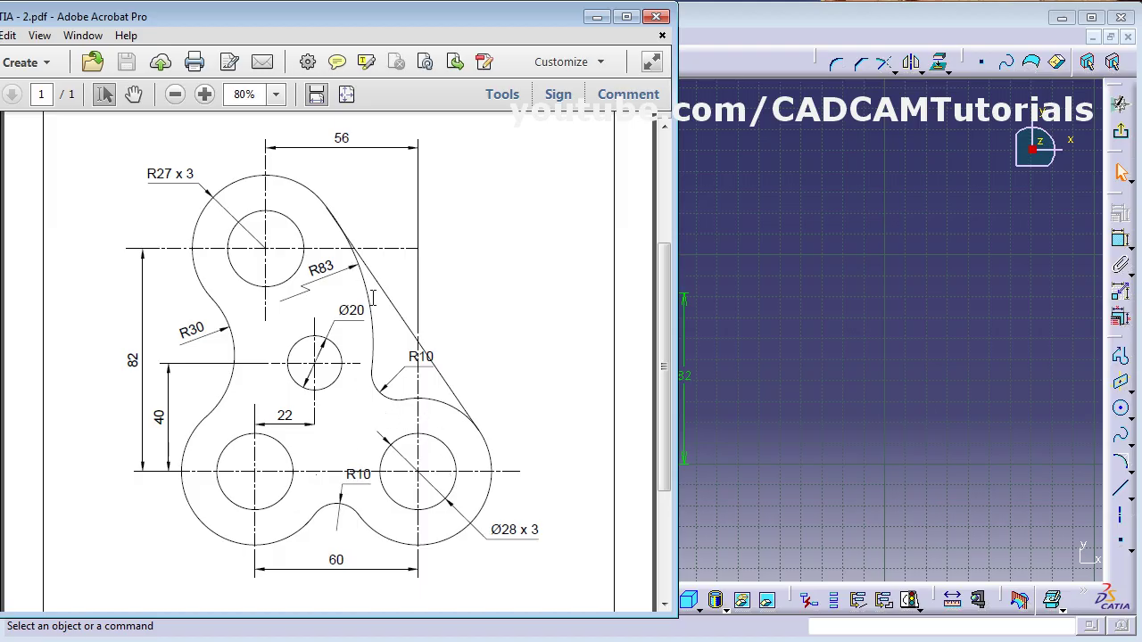
key("alt+Tab")
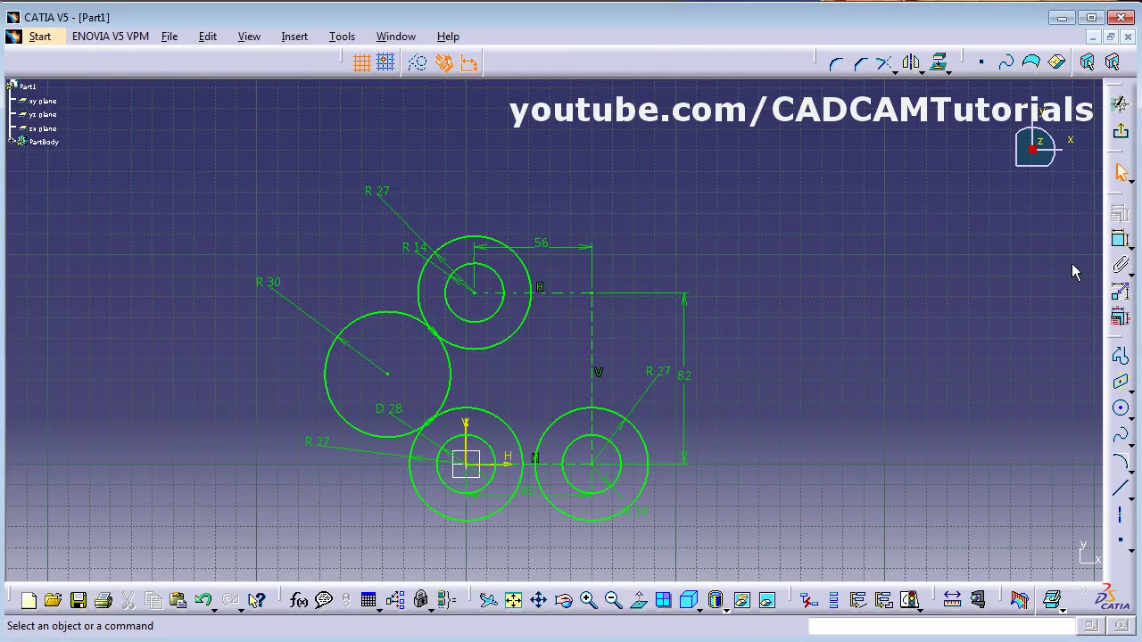
Step: Draw a large circle, dimension it at R 83, and drag it up-right over the sketch
left_click(1121, 416)
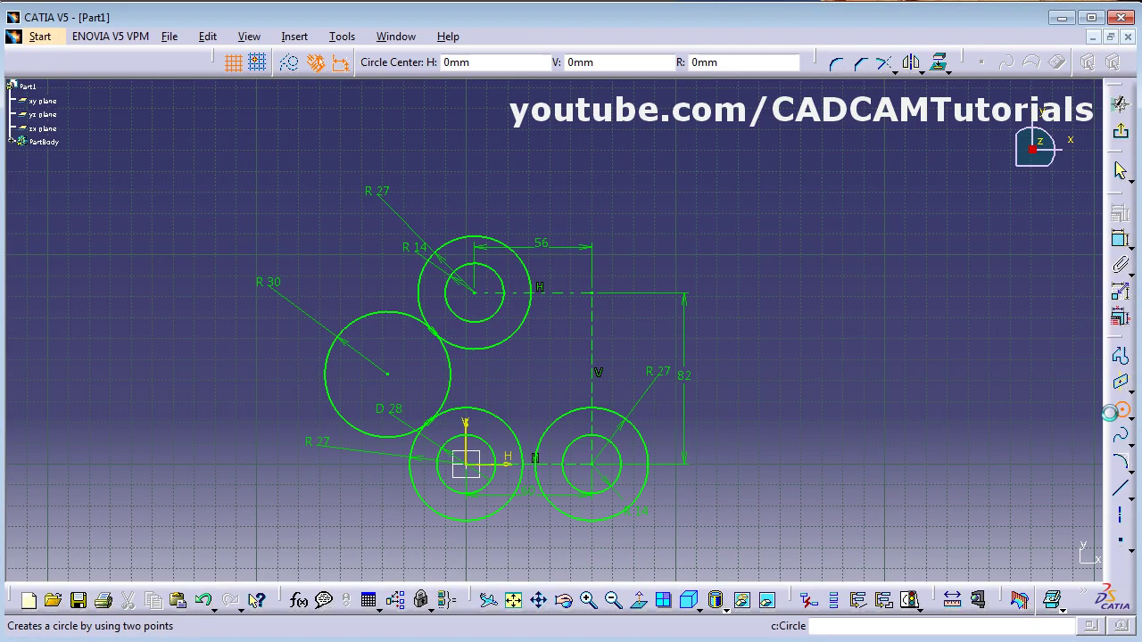
left_click(238, 375)
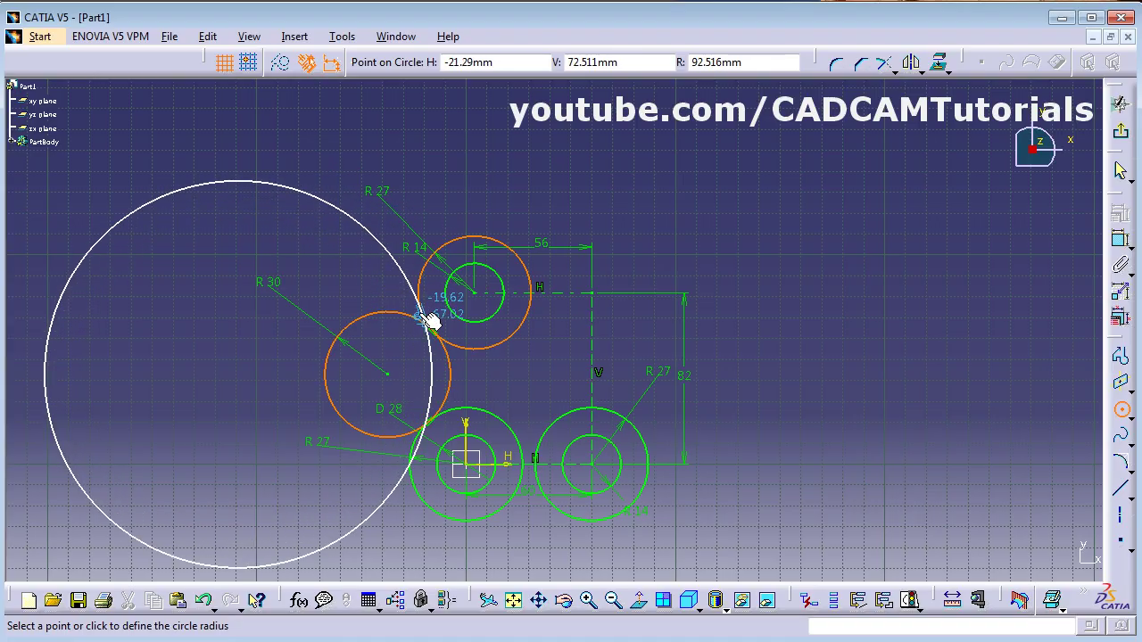
left_click(356, 257)
left_click(1120, 239)
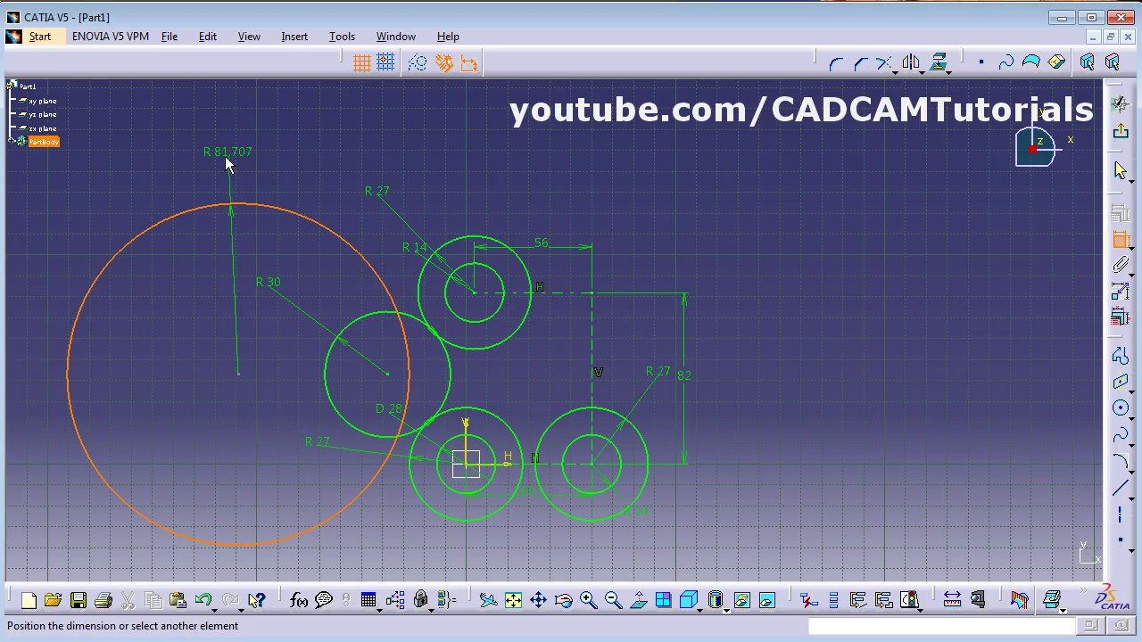
double_click(126, 152)
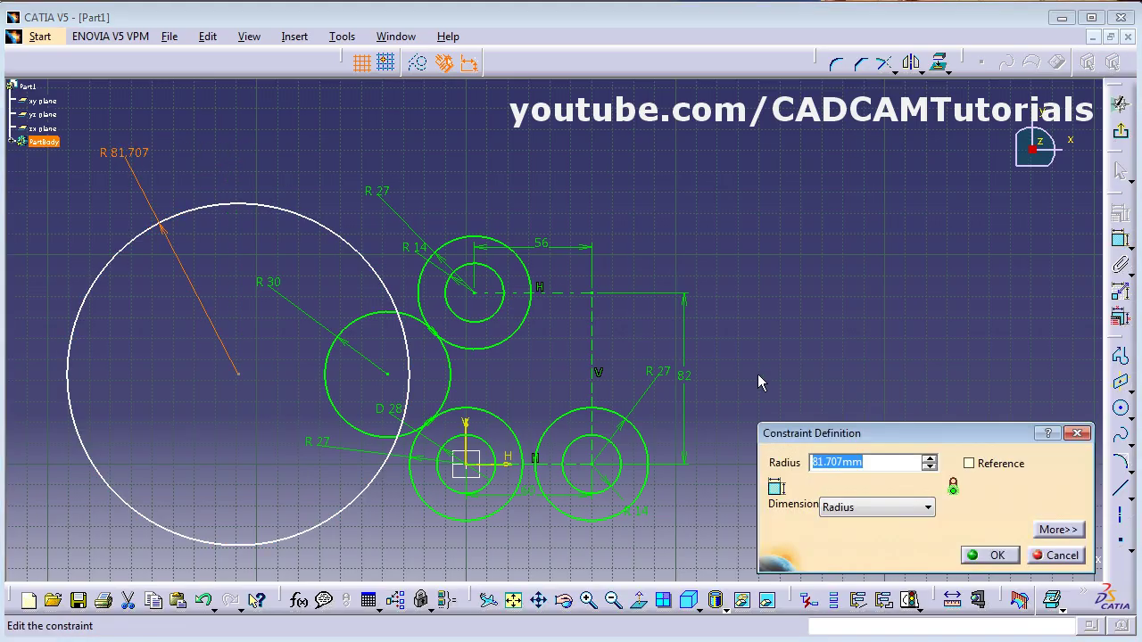
type("83")
key("Return")
left_click(259, 262)
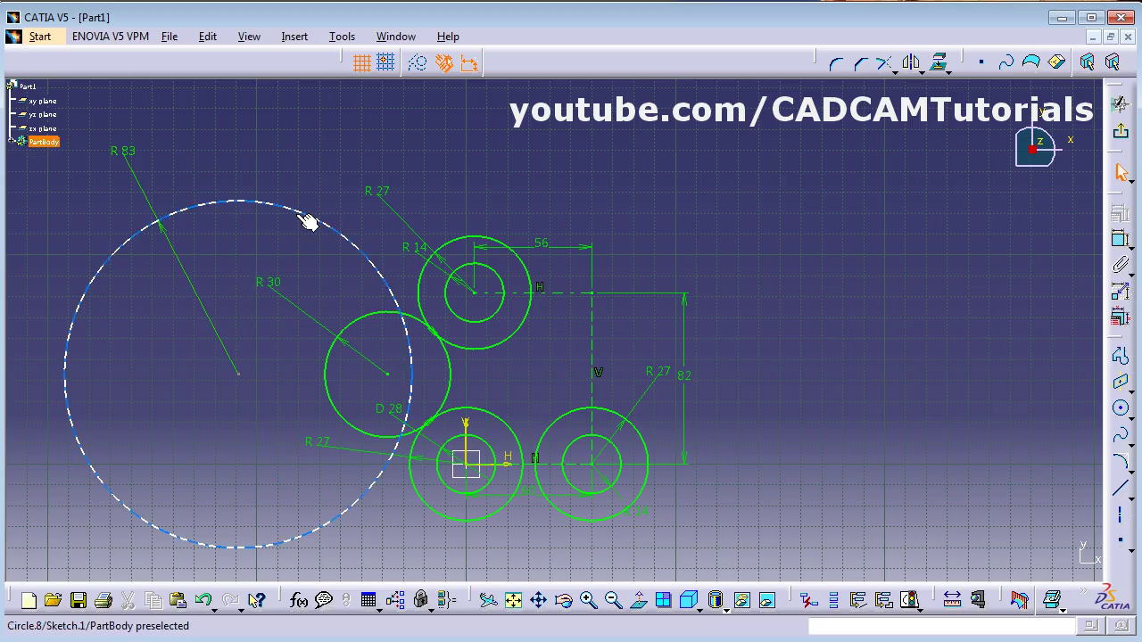
left_click_drag(312, 221, 441, 203)
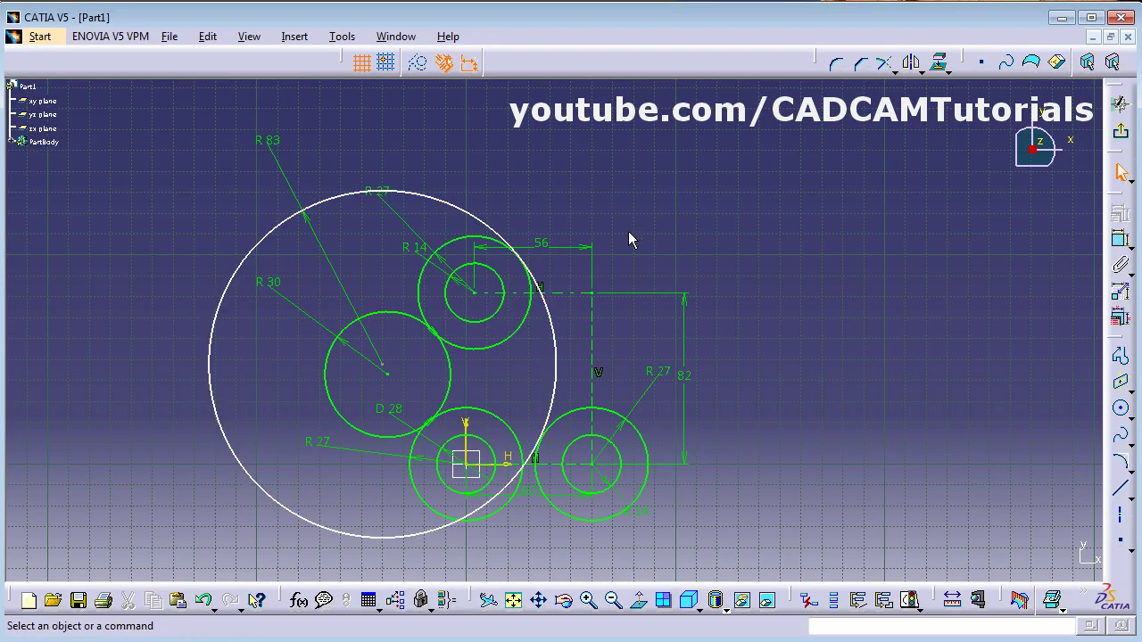
Step: Make the R 83 circle tangent to the upper R 27 circle
left_click(528, 327)
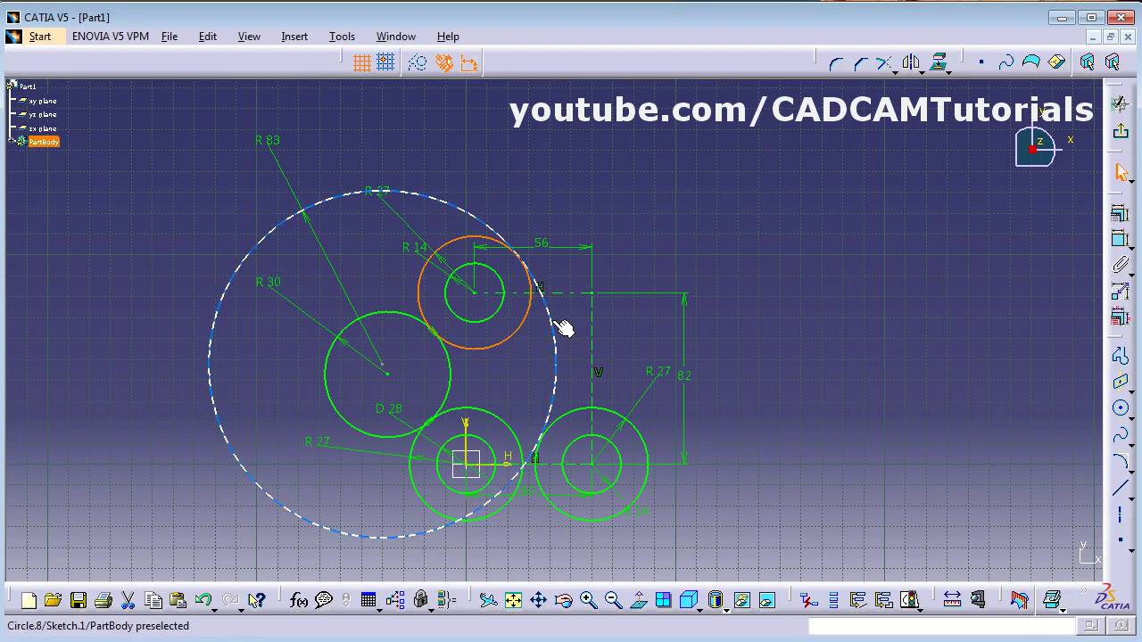
left_click(557, 327, "ctrl")
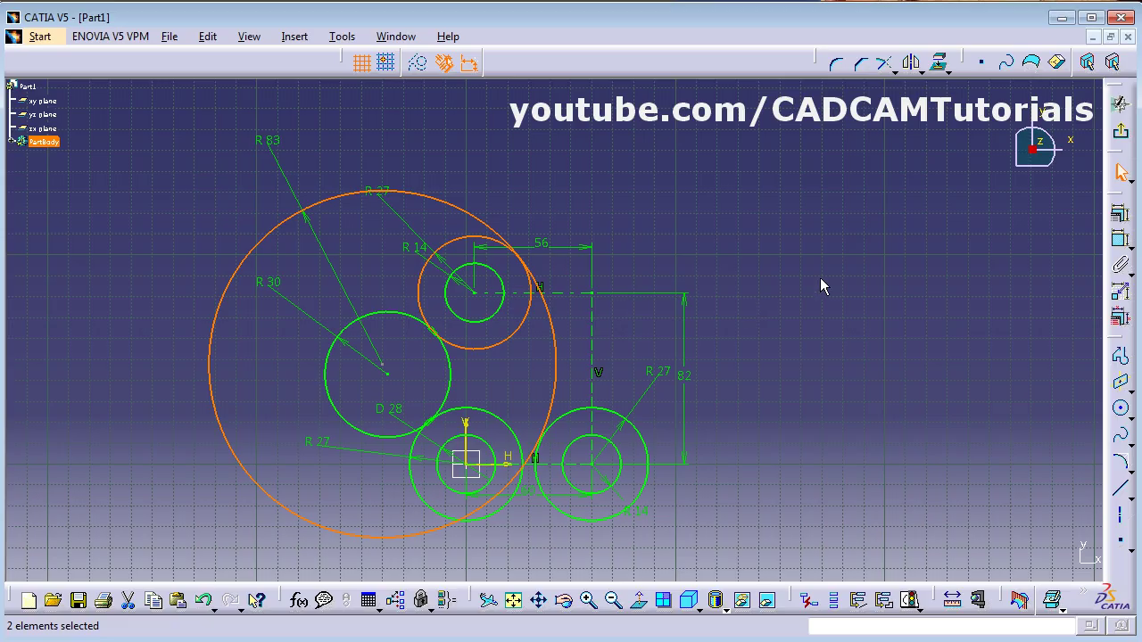
left_click(1120, 214)
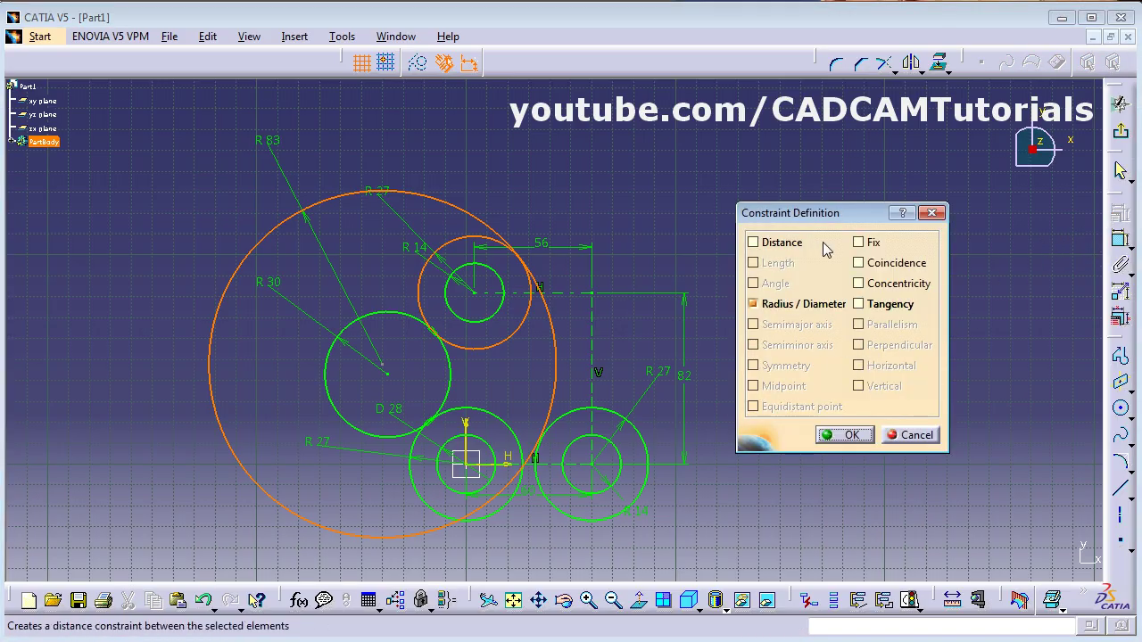
left_click(869, 304)
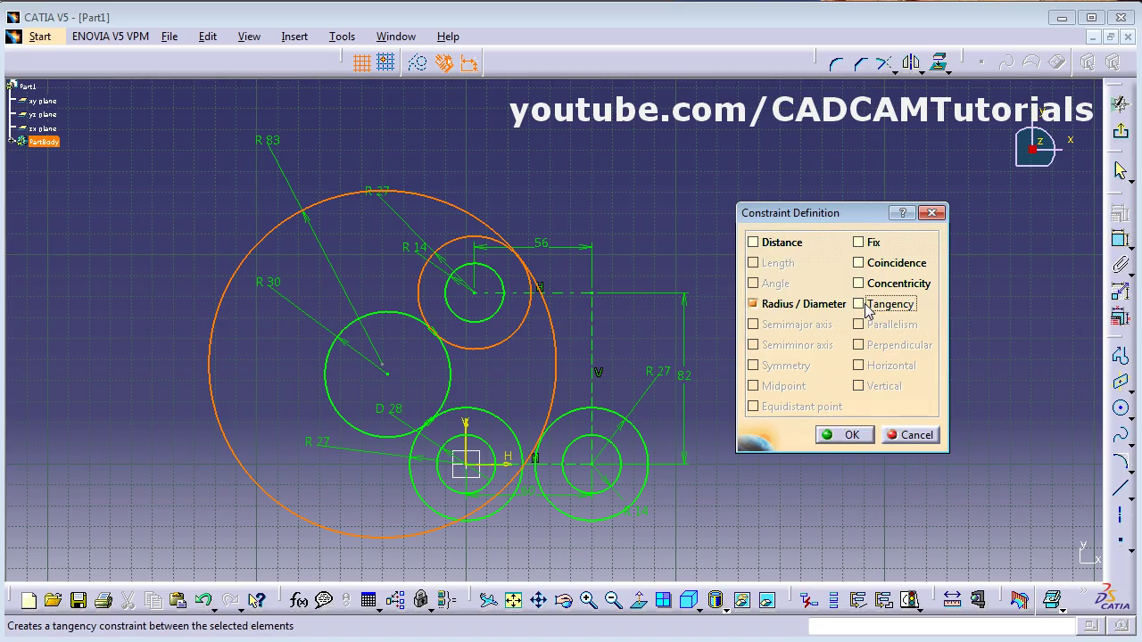
left_click(852, 435)
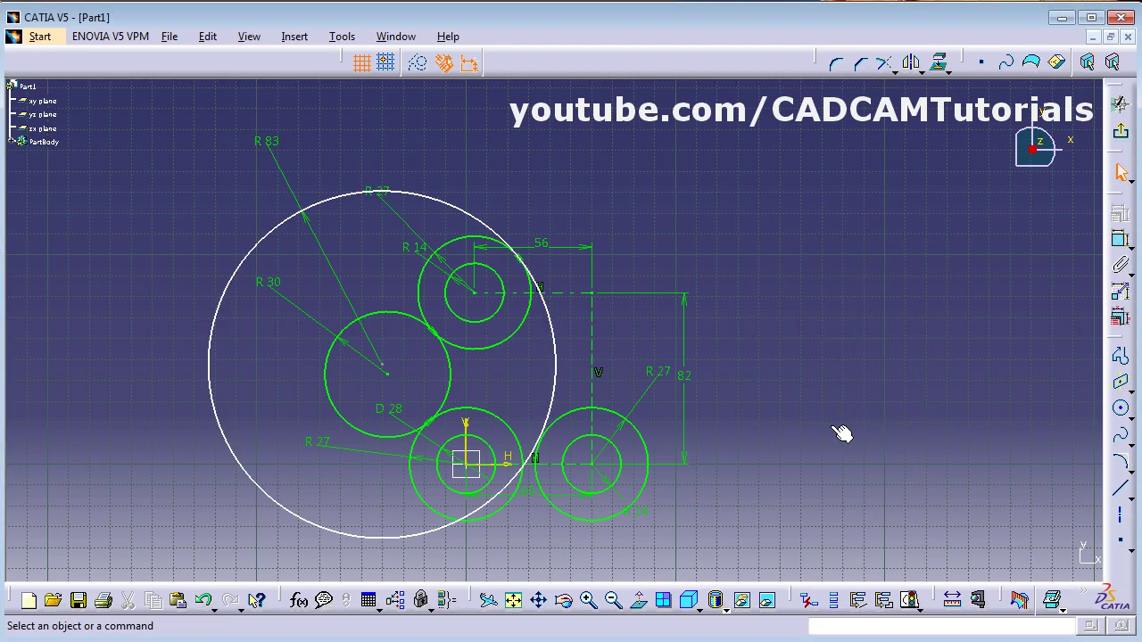
Step: Make the R 83 circle tangent to the lower-right R 27 circle
left_click(556, 412)
left_click(564, 420, "ctrl")
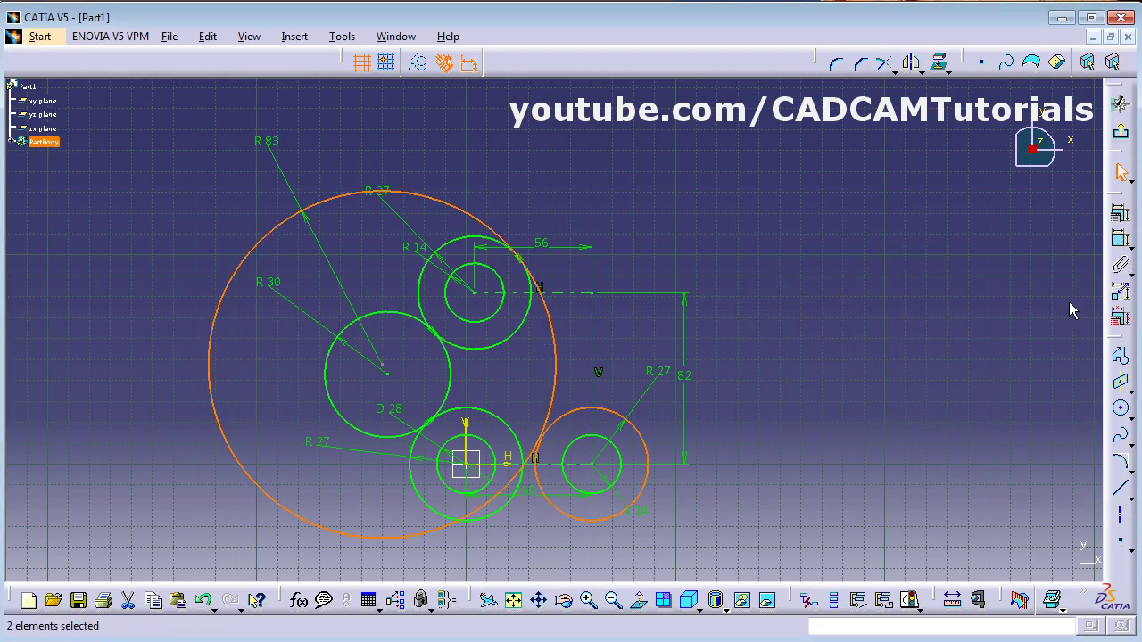
left_click(1120, 217)
left_click(883, 303)
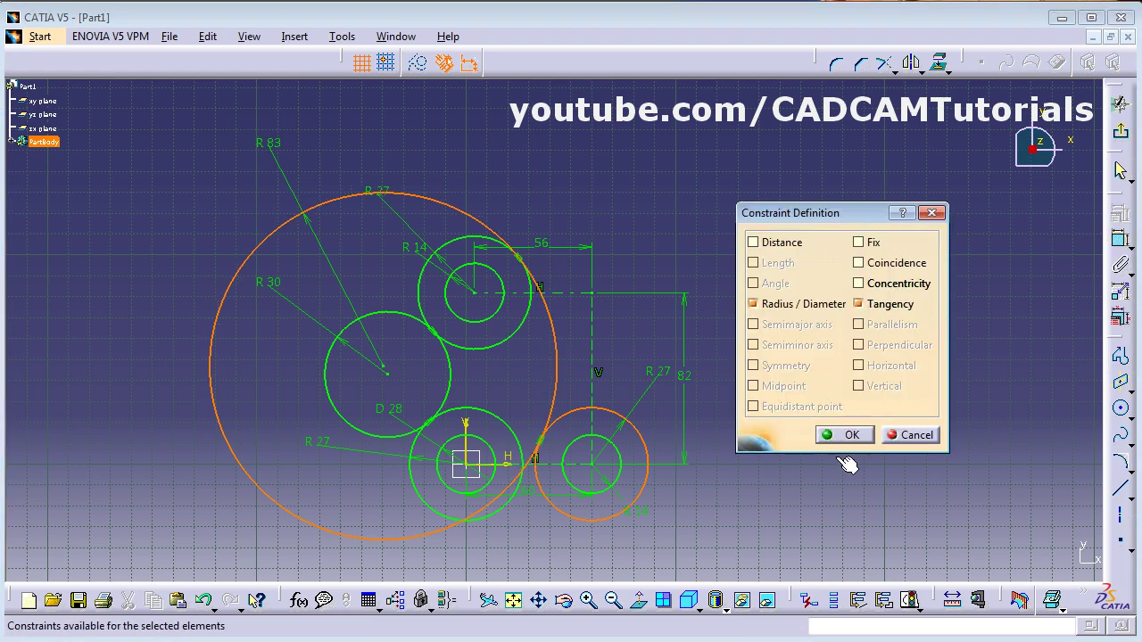
left_click(847, 436)
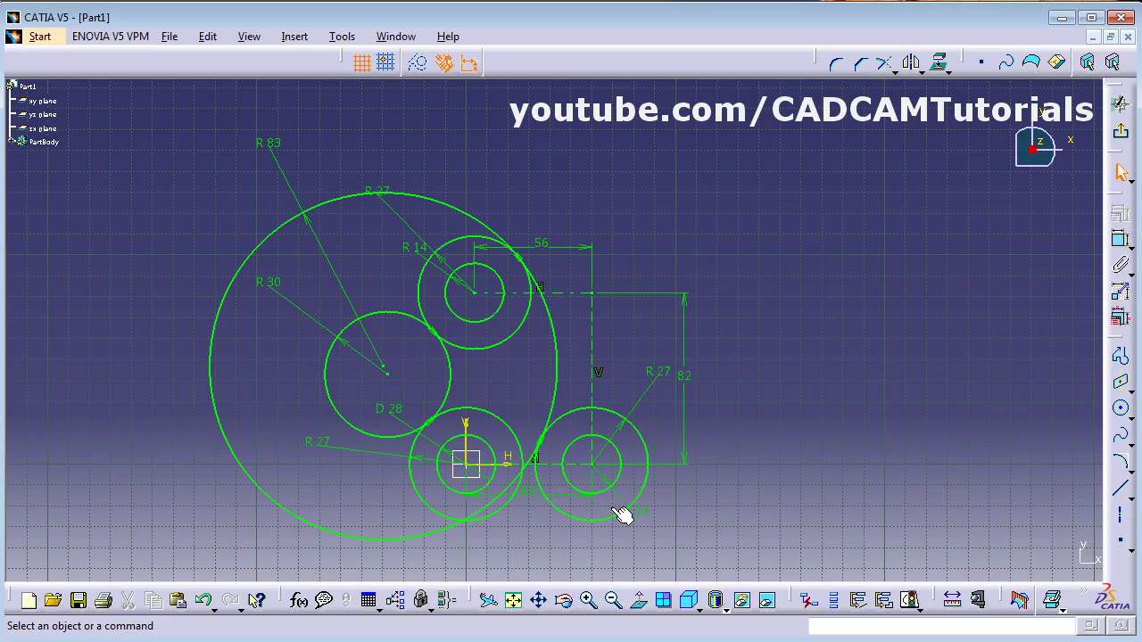
key("alt+Tab")
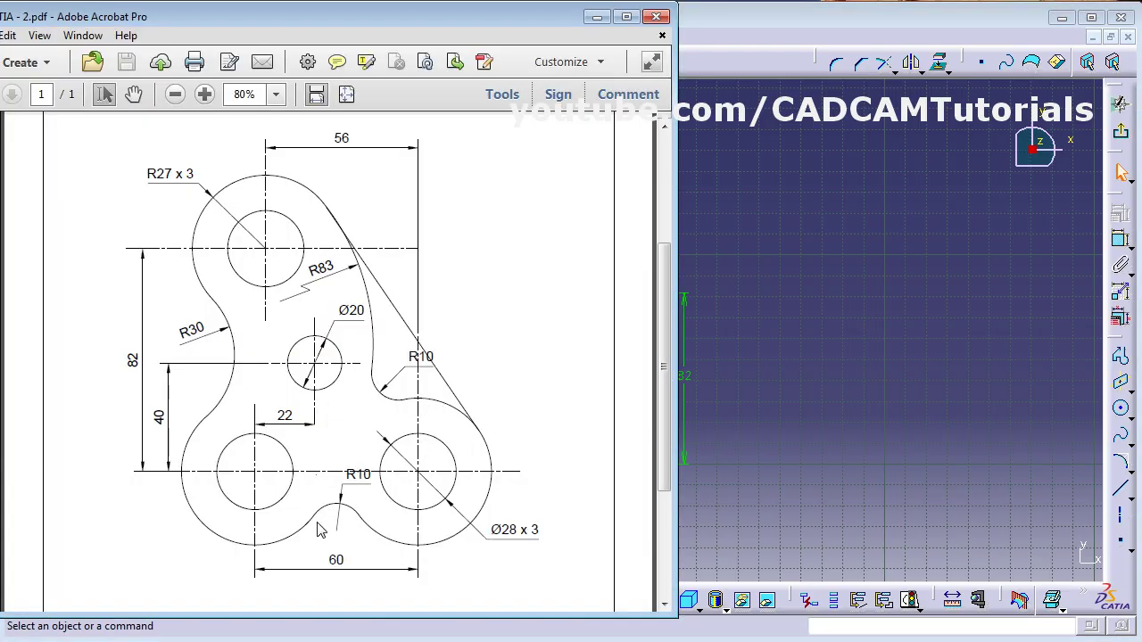
key("alt+Tab")
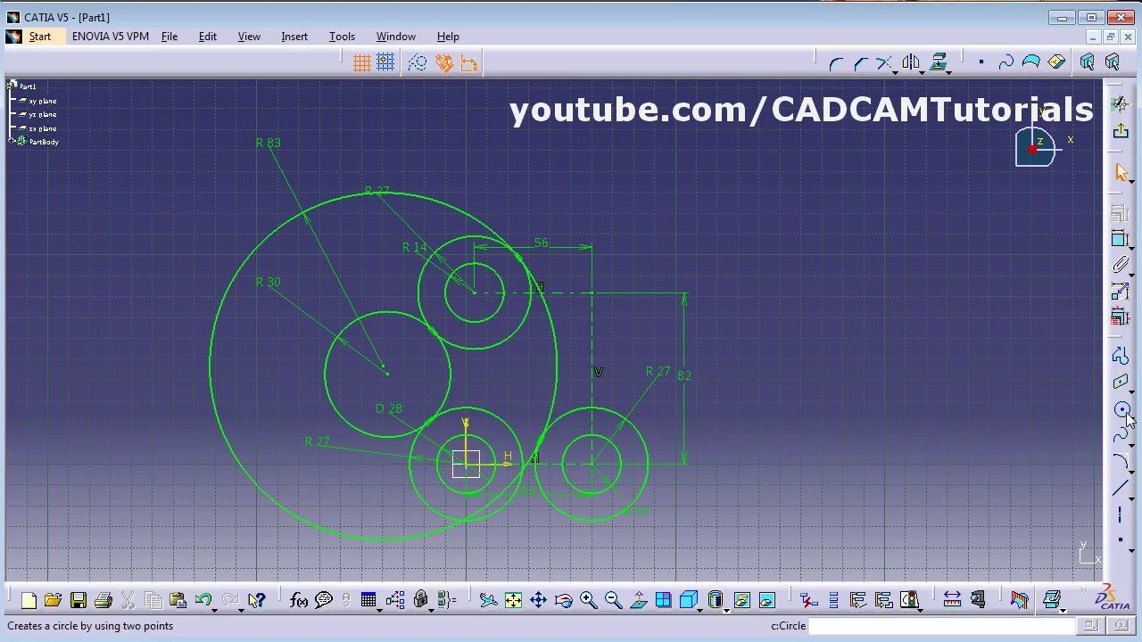
Step: Draw a small circle beside the R 83 arc and set its radius to 10
left_click(1120, 409)
left_click(581, 375)
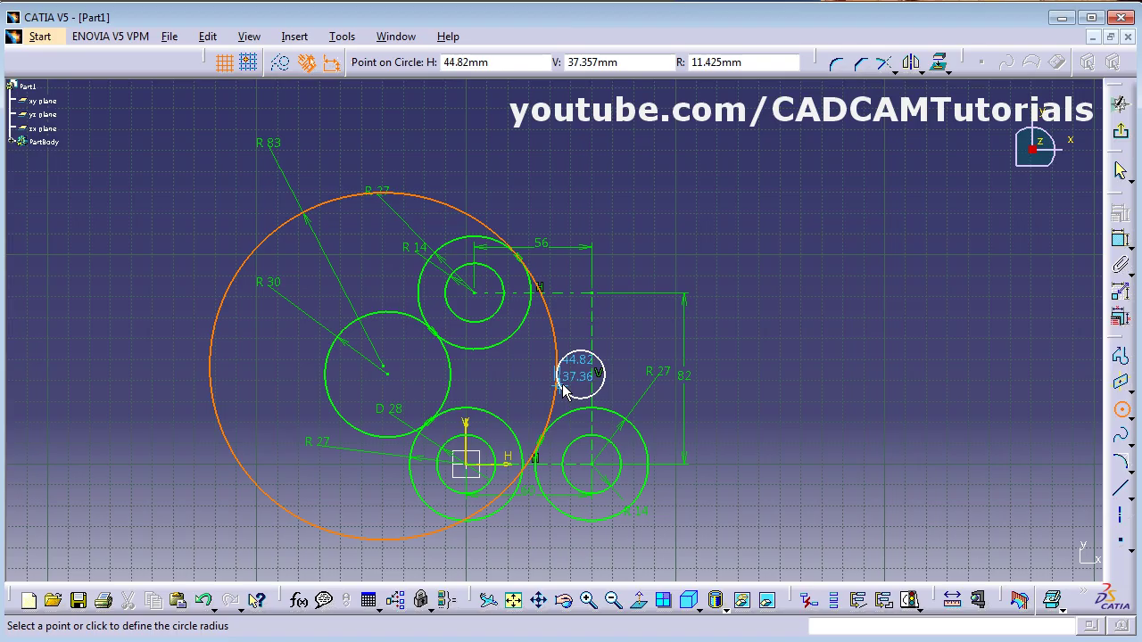
left_click(569, 390)
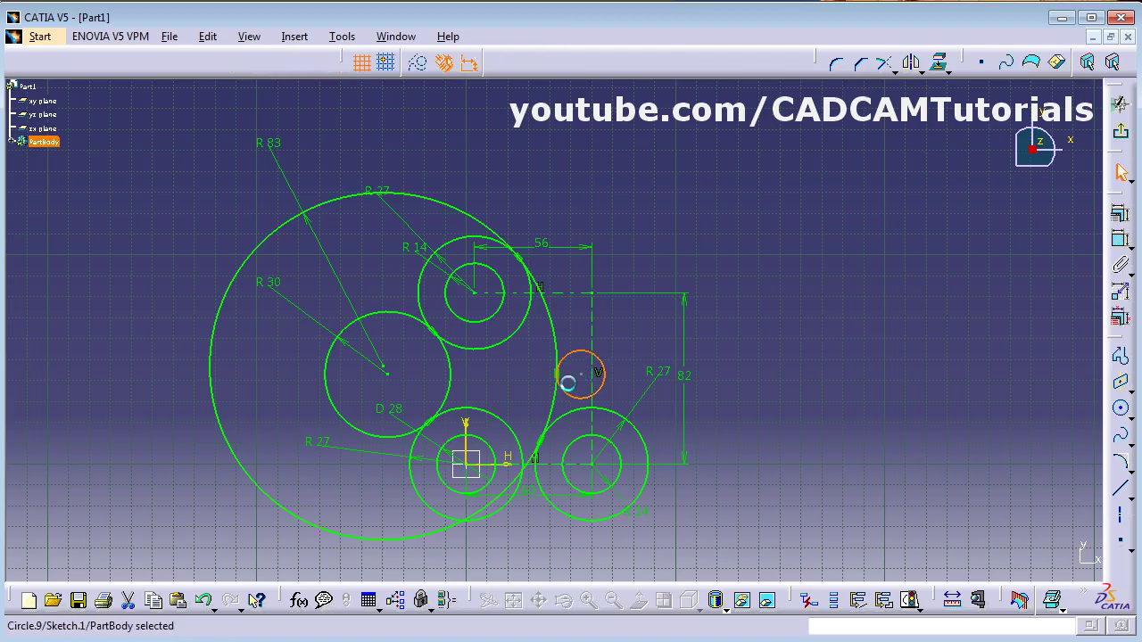
left_click(1120, 239)
left_click(576, 356)
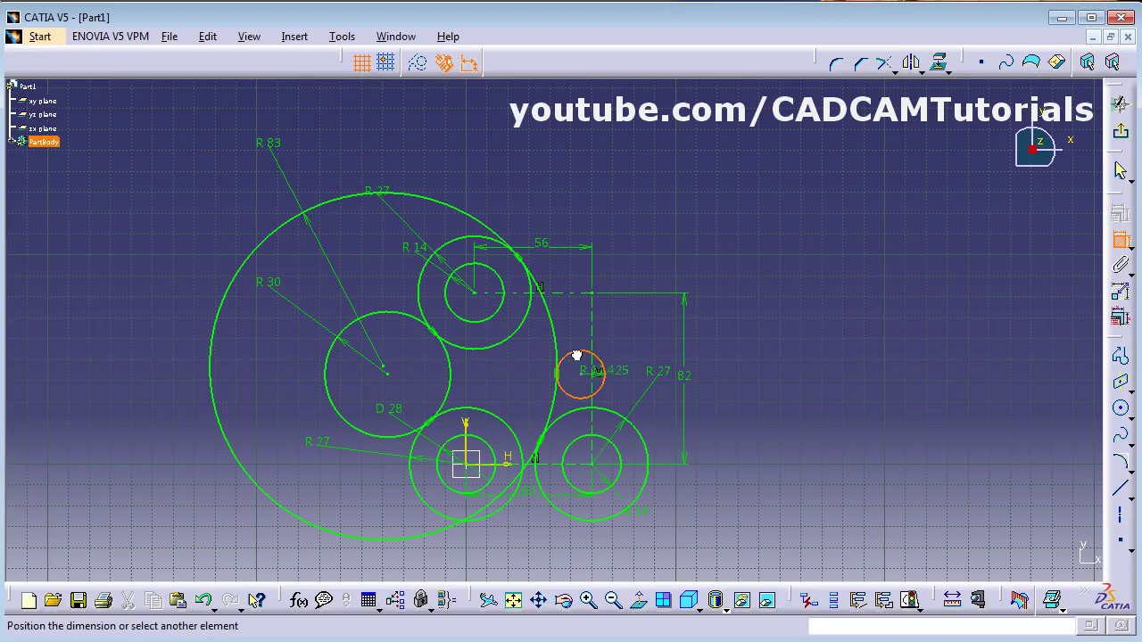
left_click(637, 321)
double_click(639, 317)
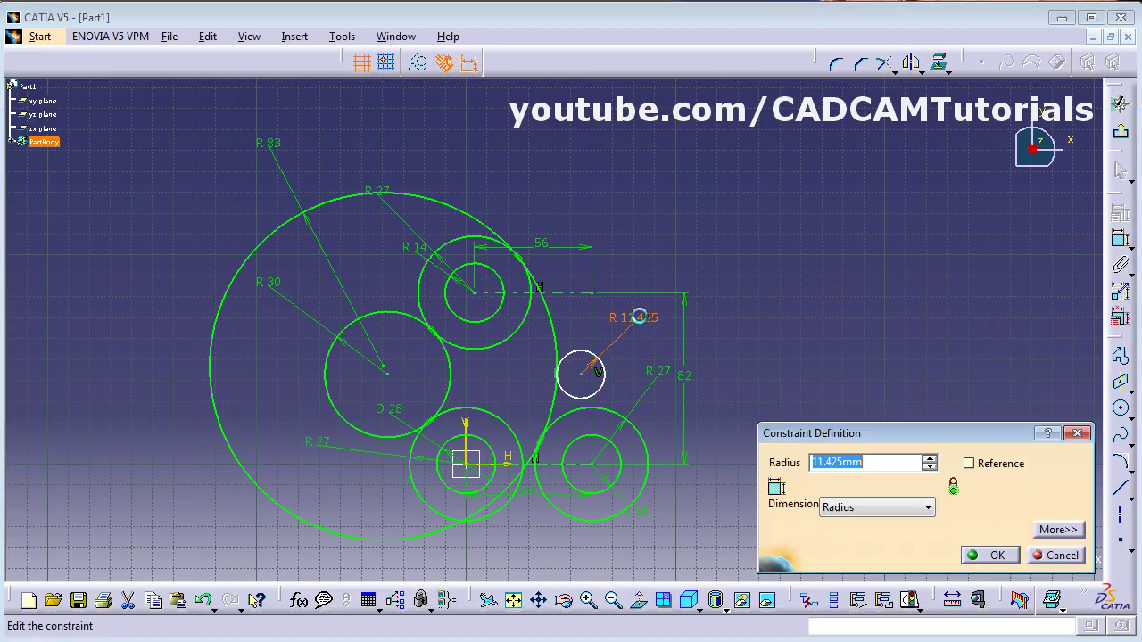
type("10")
key("Return")
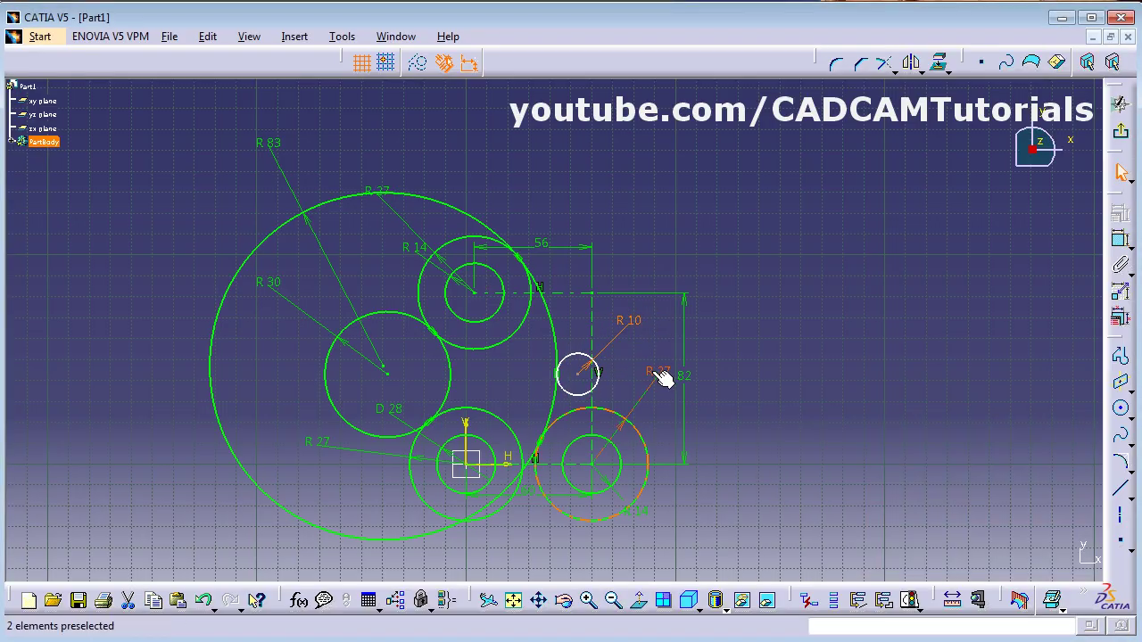
Step: Make the R 10 circle tangent to the lower-right R 27 circle
left_click(586, 413, "ctrl")
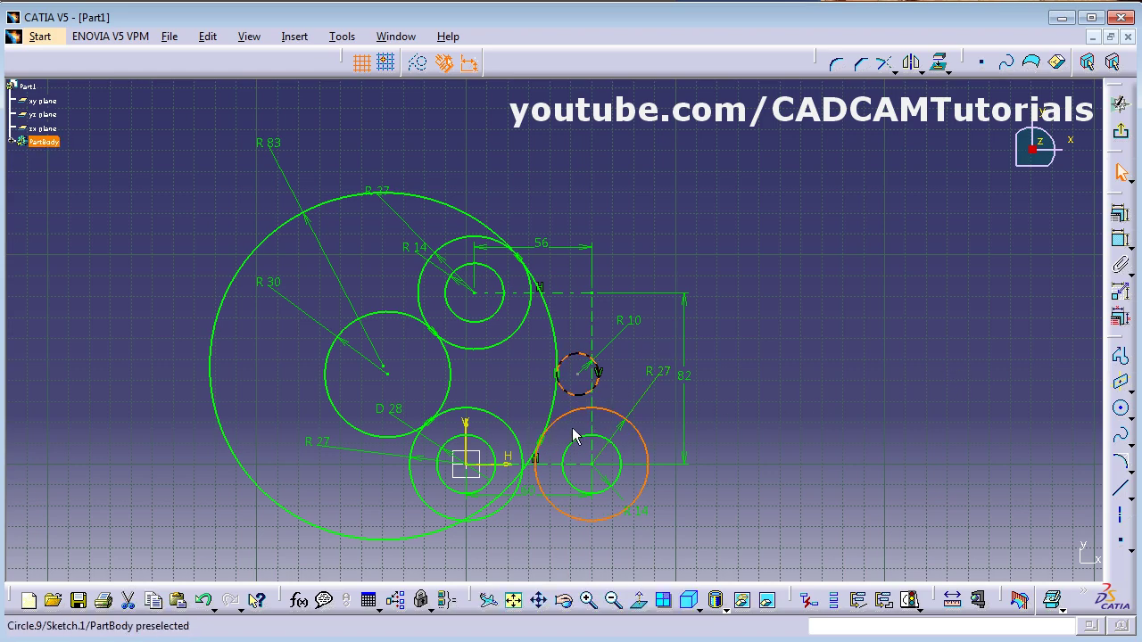
left_click(1115, 216)
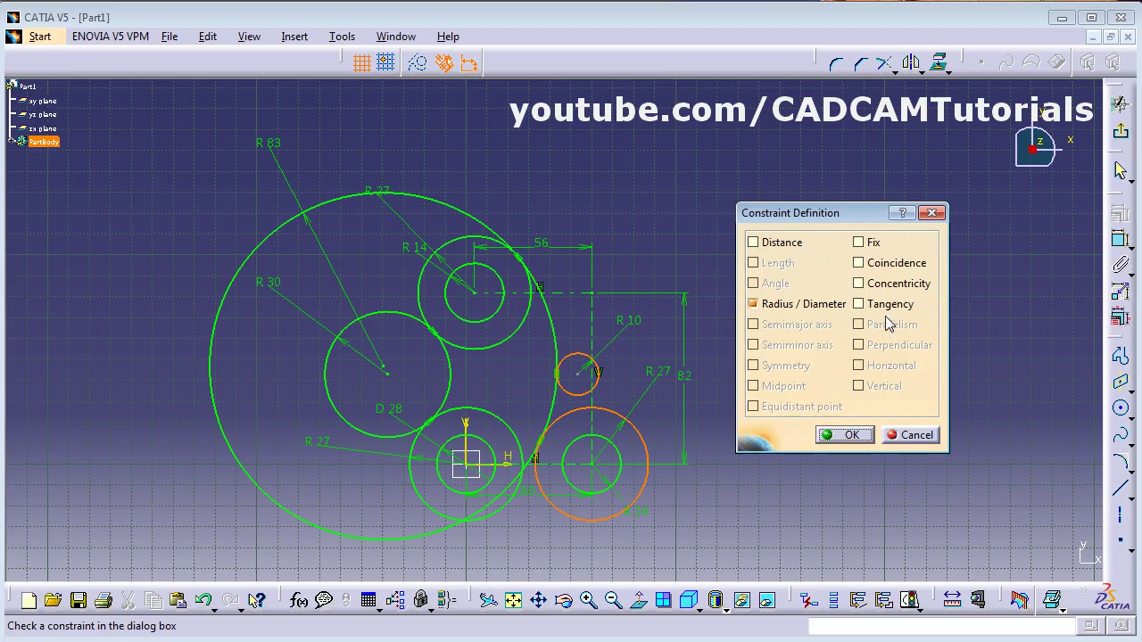
left_click(859, 305)
left_click(846, 443)
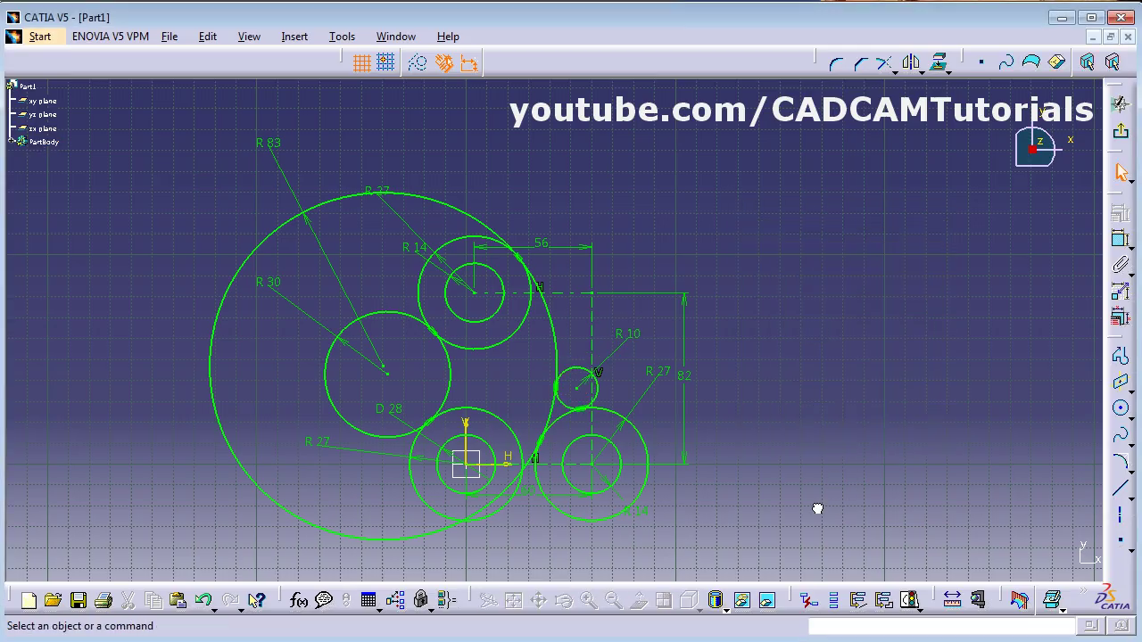
left_click(588, 600)
Step: Zoom in on the lower circles and move the 60 dimension further down
mouse_move(535, 497)
middle_mouse_down()
mouse_move(522, 449)
mouse_move(527, 179)
mouse_move(629, 200)
middle_mouse_up()
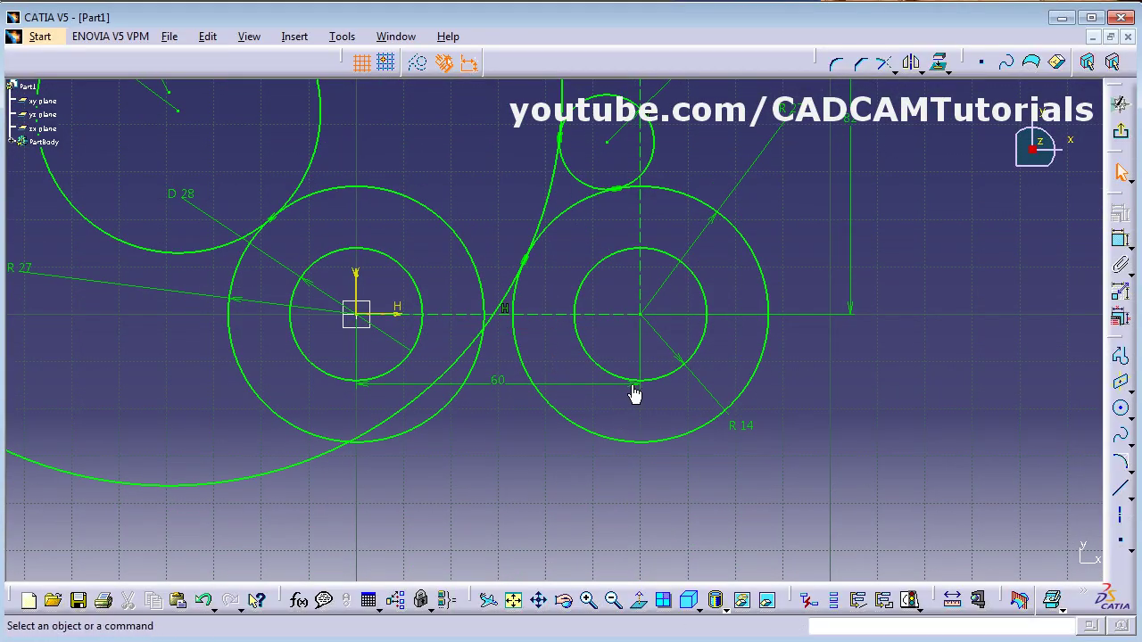
left_click_drag(632, 393, 625, 549)
left_click(529, 441)
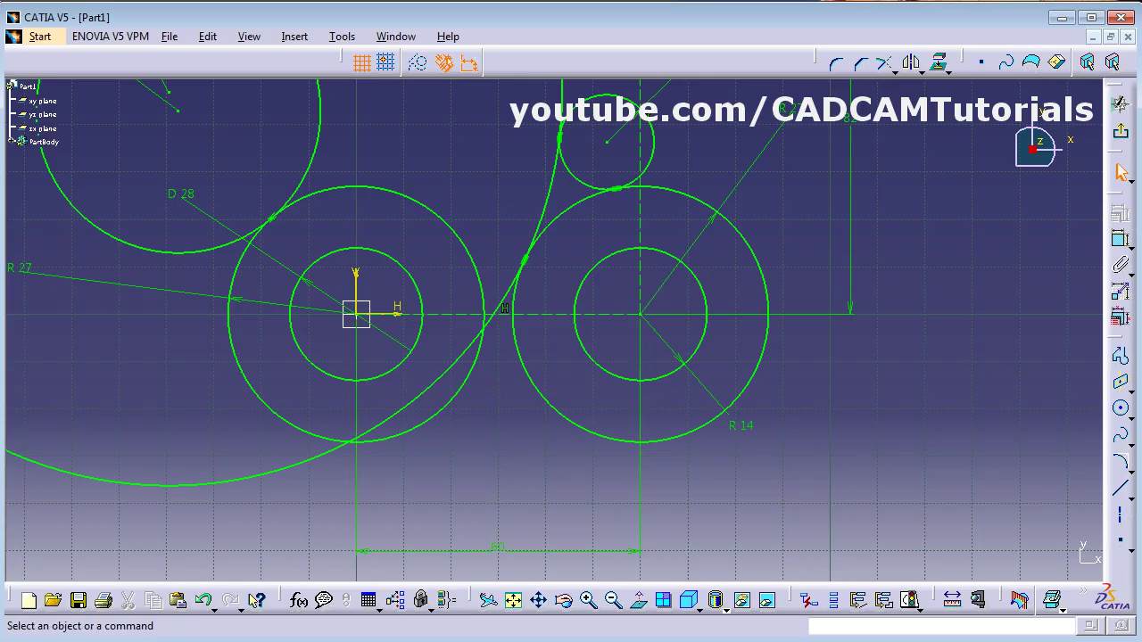
Step: Draw a small circle below the lower bosses, tangent to the lower-right circle
left_click(1122, 412)
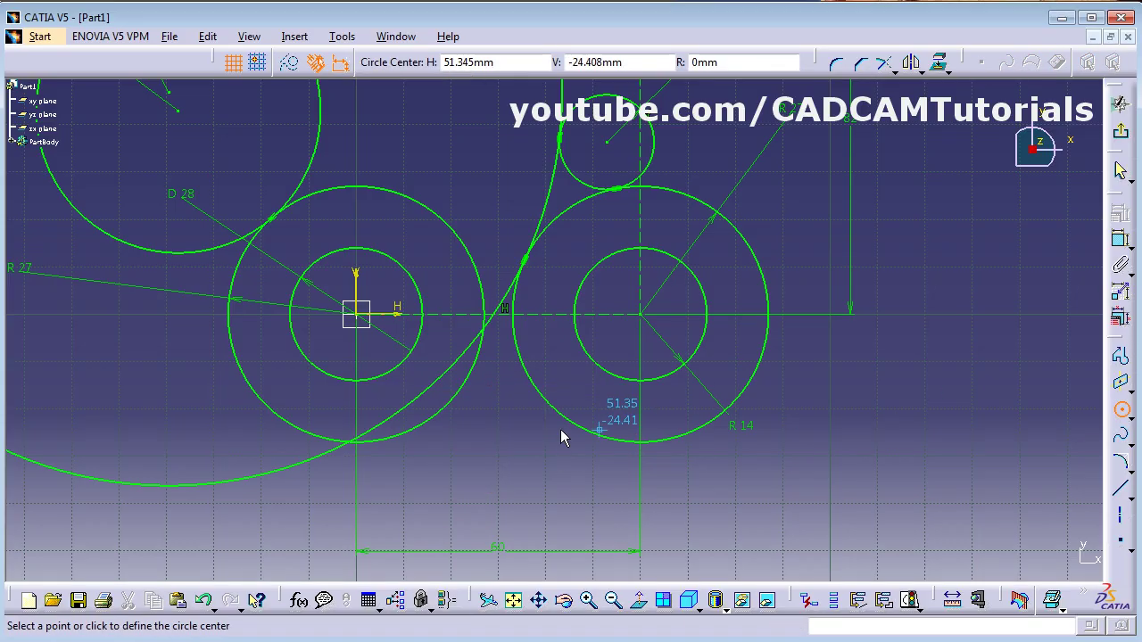
left_click(492, 440)
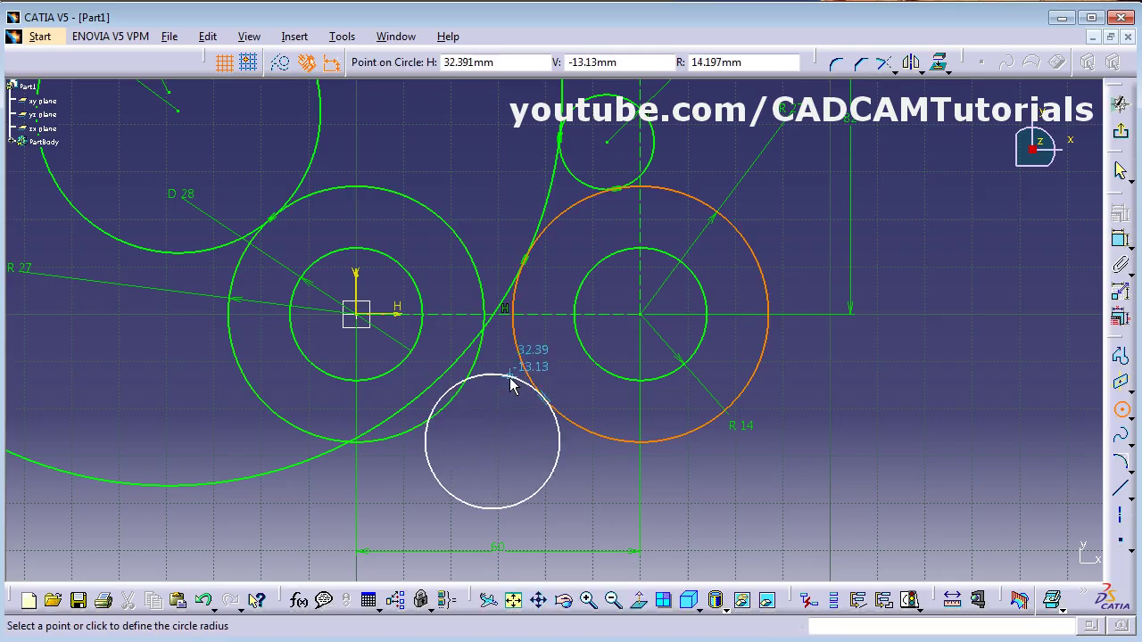
left_click(522, 398)
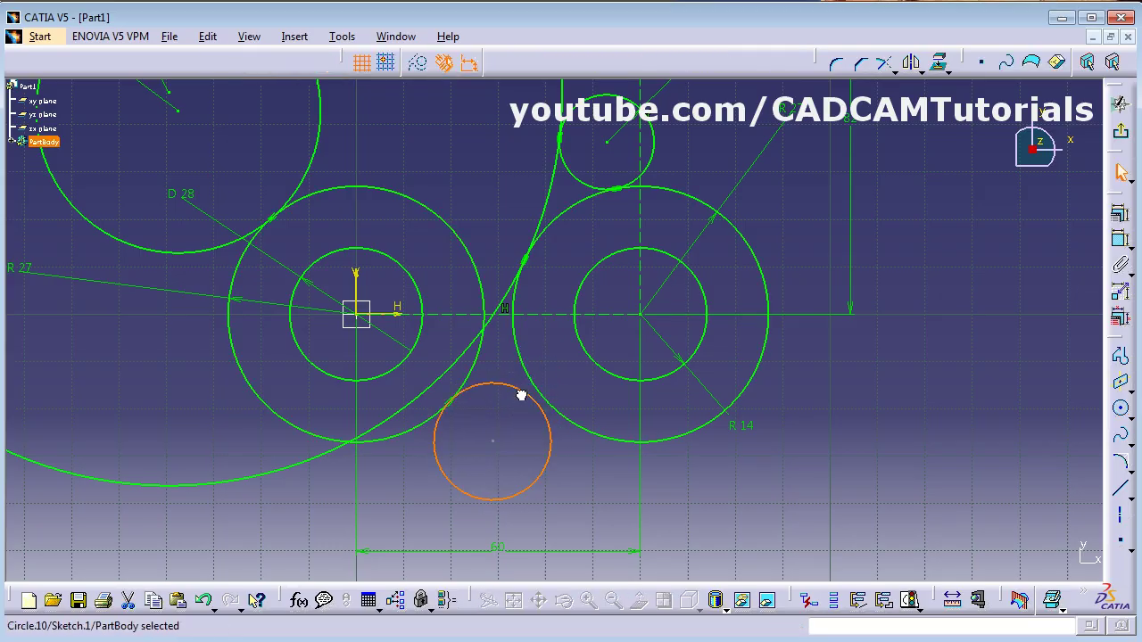
left_click(537, 392)
left_click(551, 403, "ctrl")
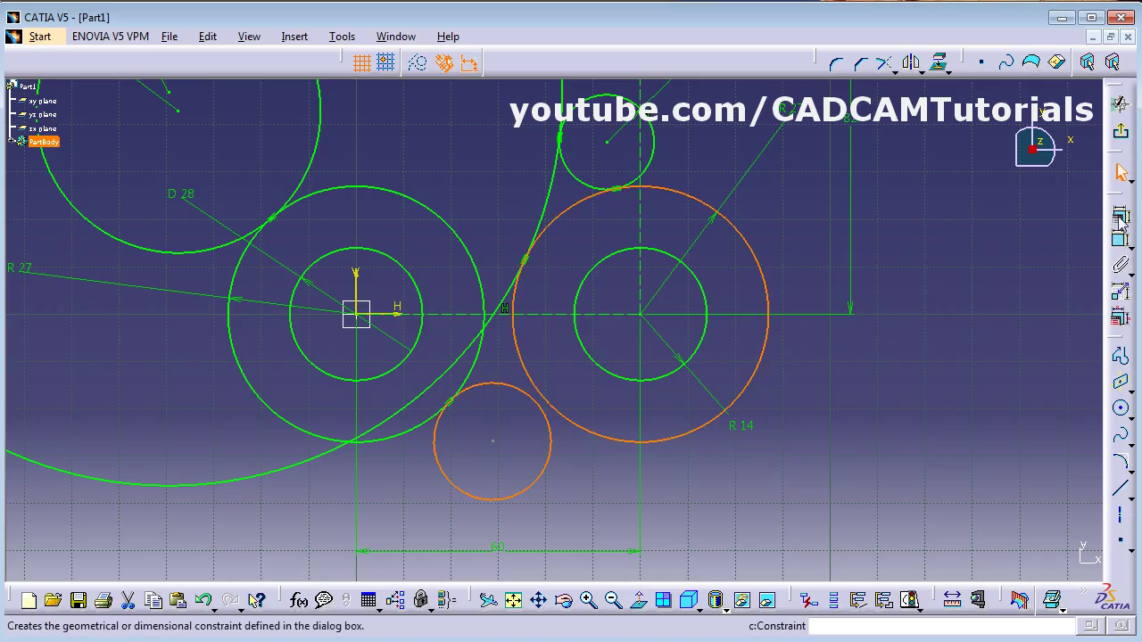
left_click(1121, 214)
left_click(881, 308)
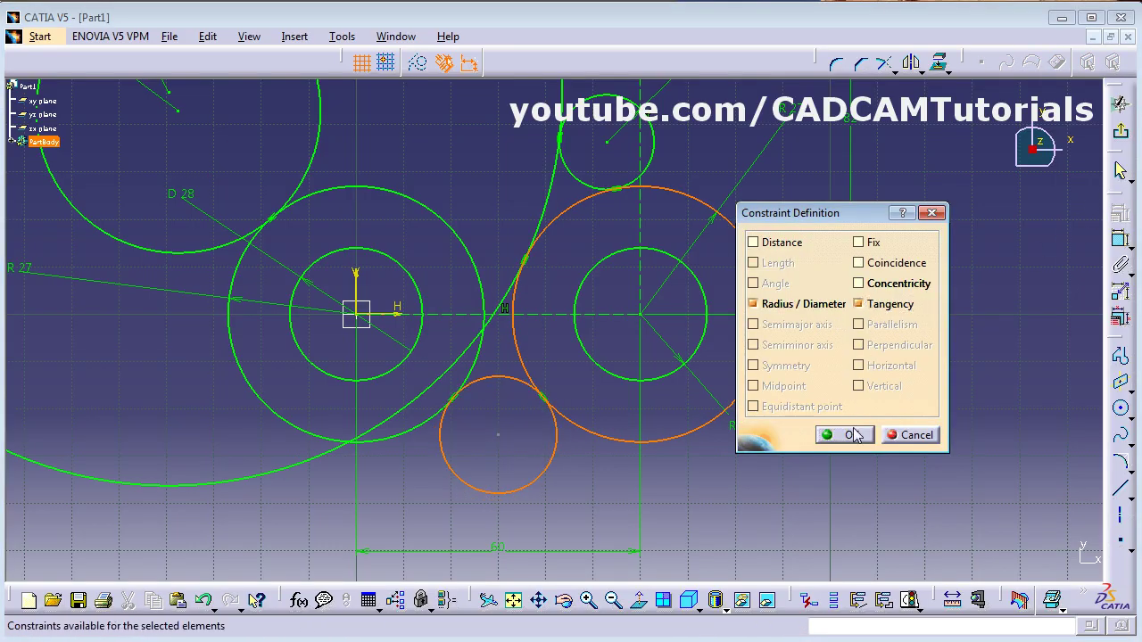
left_click(843, 434)
Step: Dimension the new lower circle's radius to 10
left_click(1121, 241)
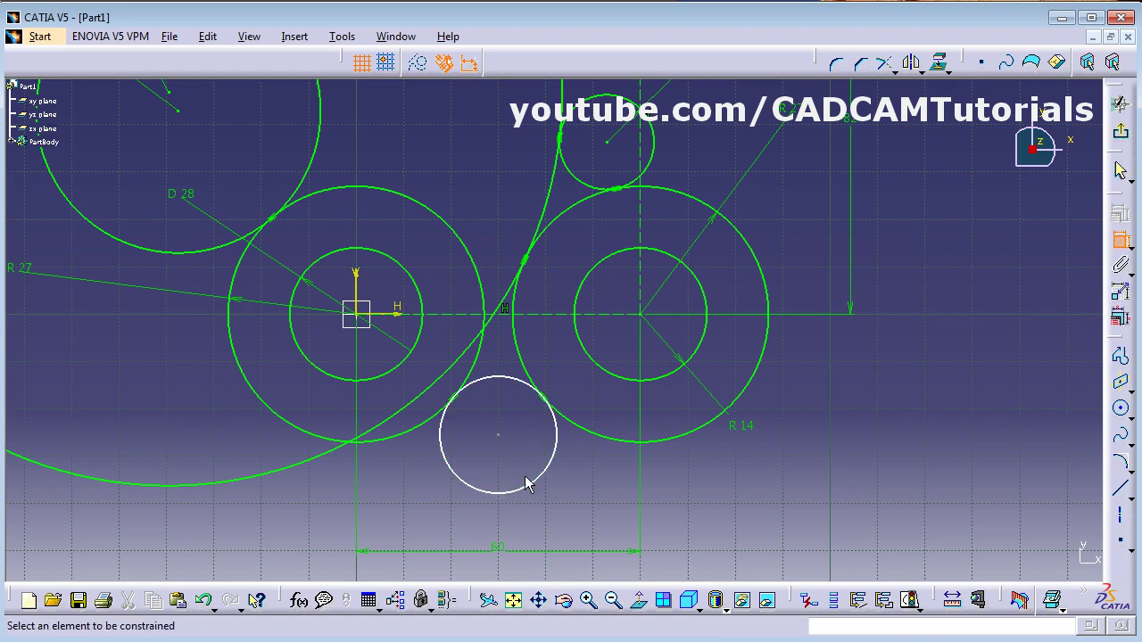
left_click(541, 475)
left_click(591, 502)
double_click(574, 501)
type("10")
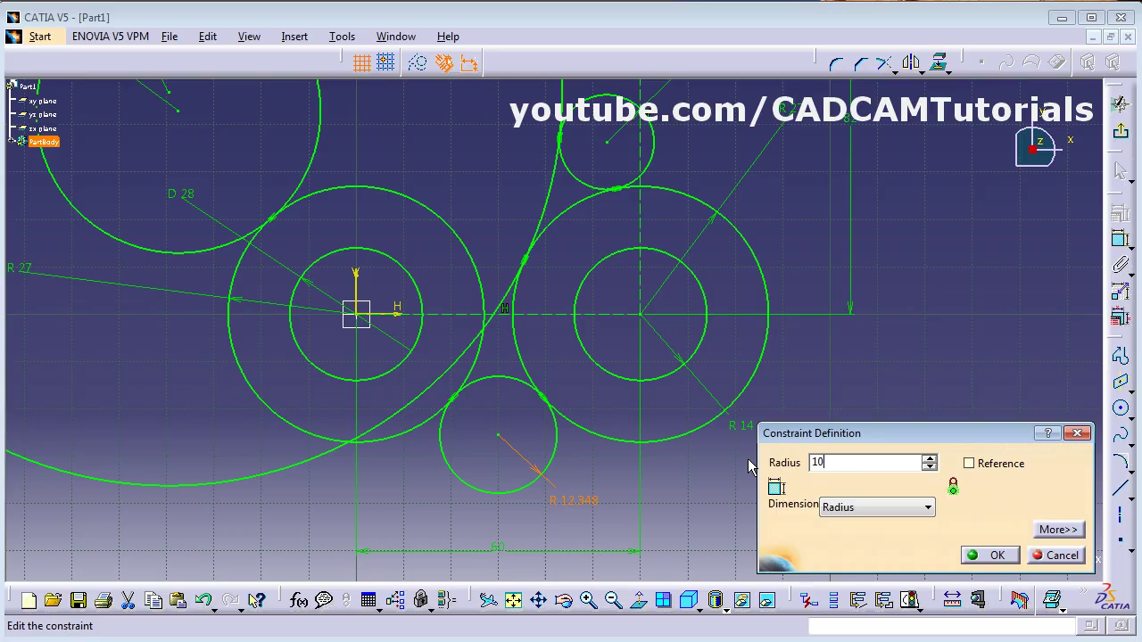
key("Return")
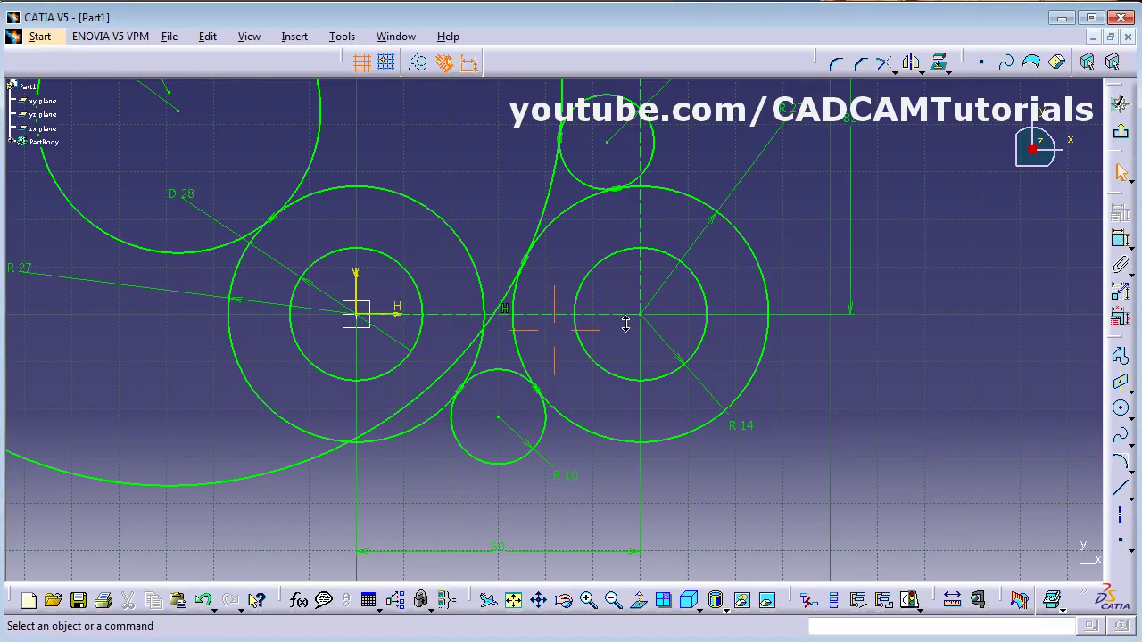
Step: Zoom out and pan to fit the whole sketch, then open the trimming tools list
middle_click_drag(625, 325, 625, 409)
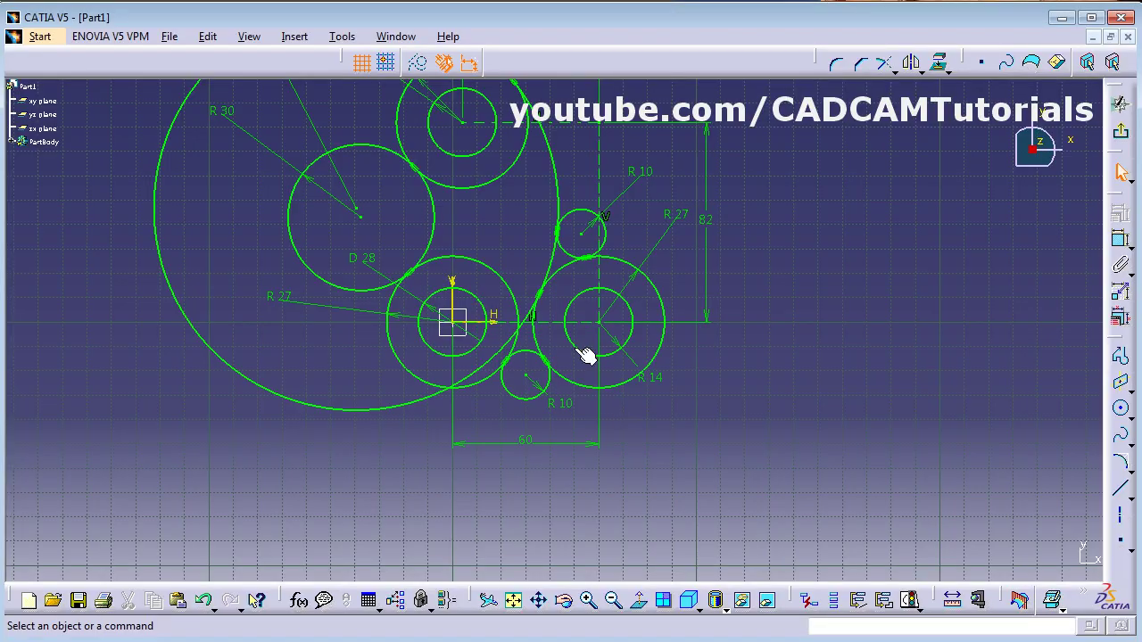
mouse_move(536, 255)
middle_mouse_down()
mouse_move(540, 339)
mouse_move(531, 326)
middle_mouse_up()
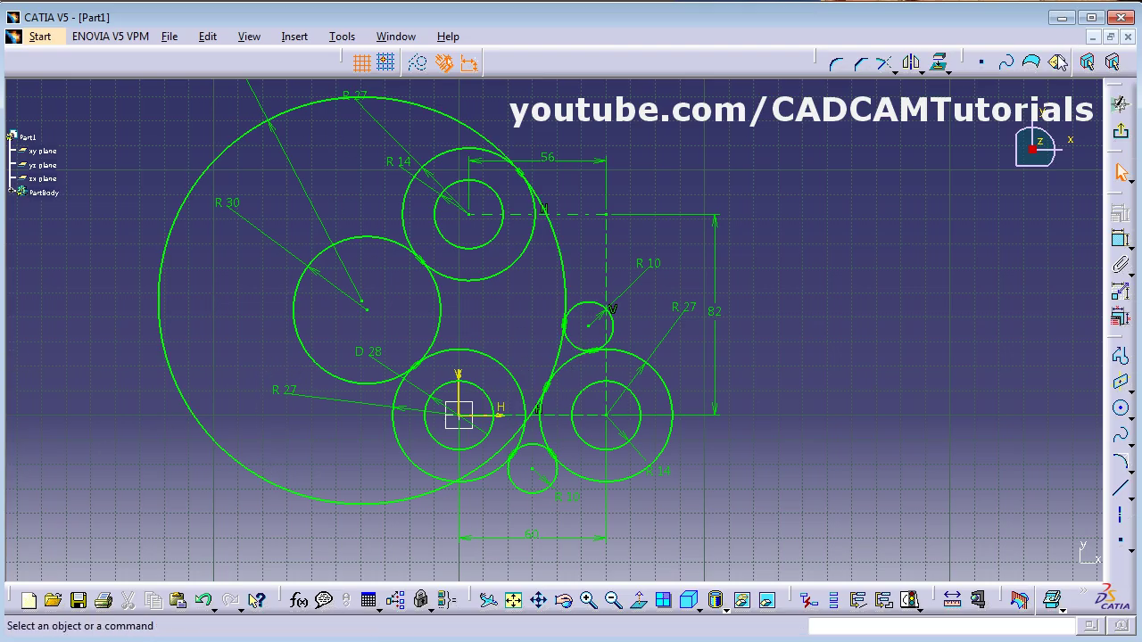
left_click(895, 72)
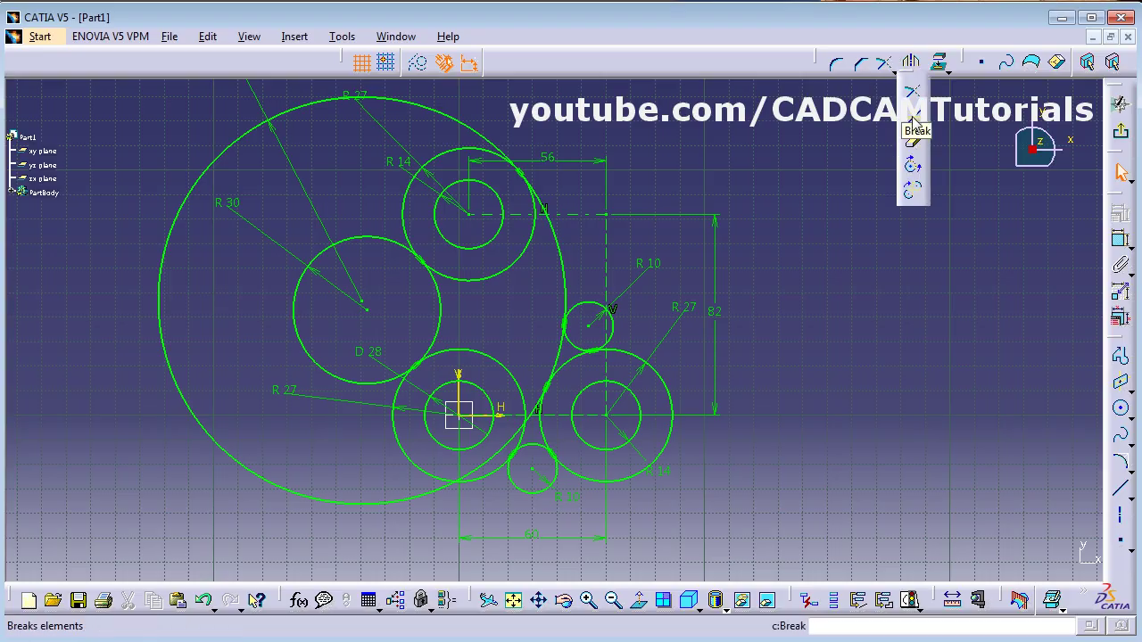
Step: Quick Trim the R 83 and R 30 circles and both R 10 circles into connecting arcs
left_click(916, 145)
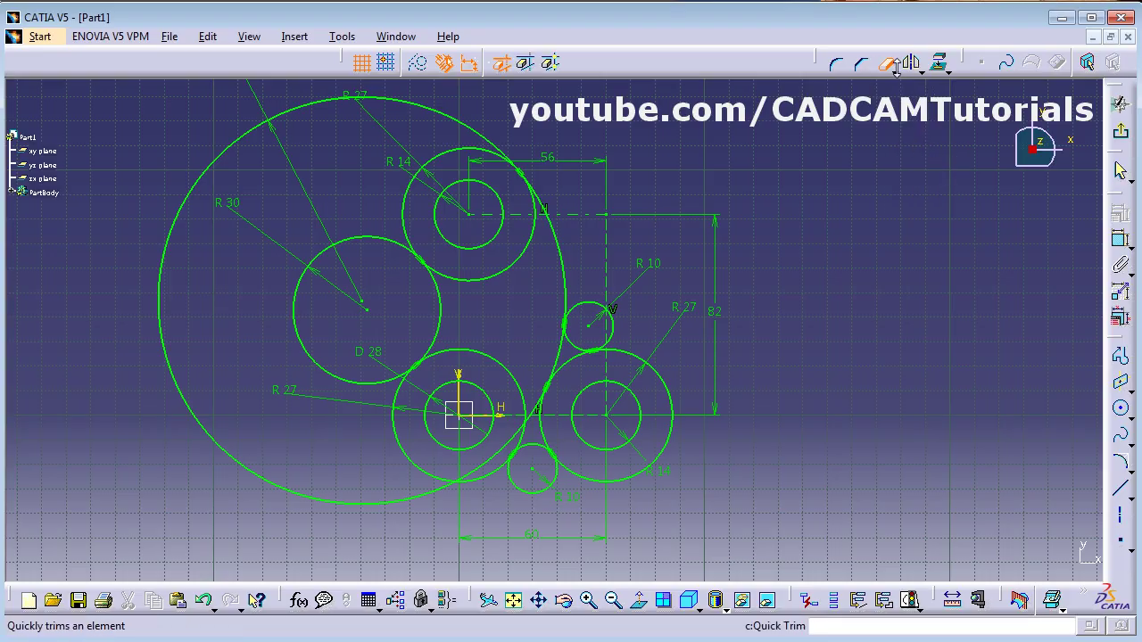
left_click(918, 153)
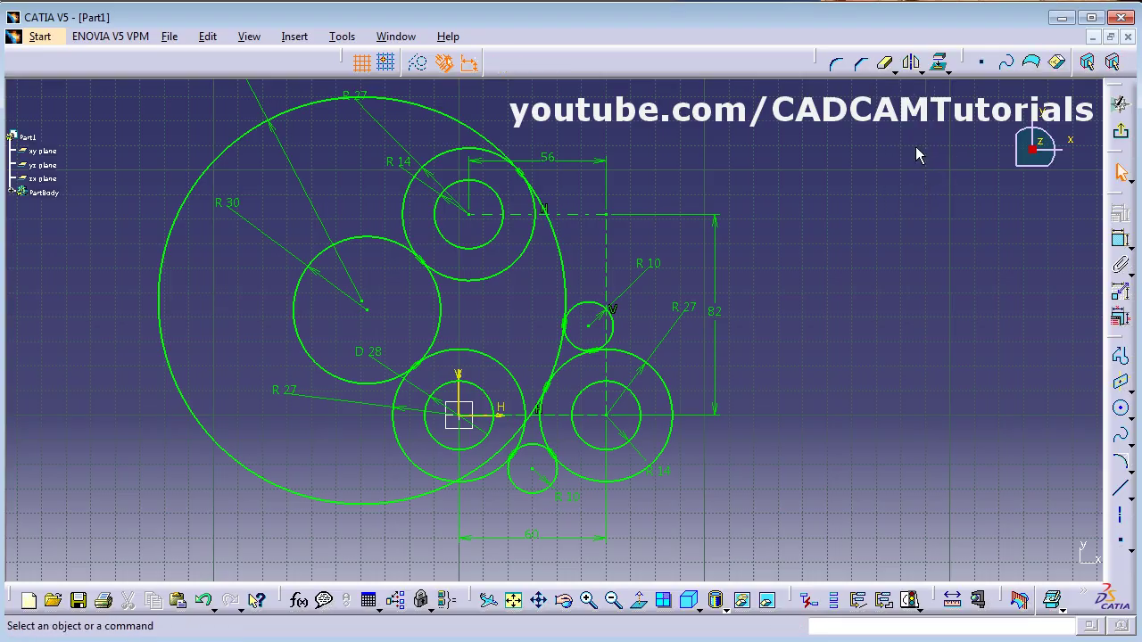
left_click(887, 67)
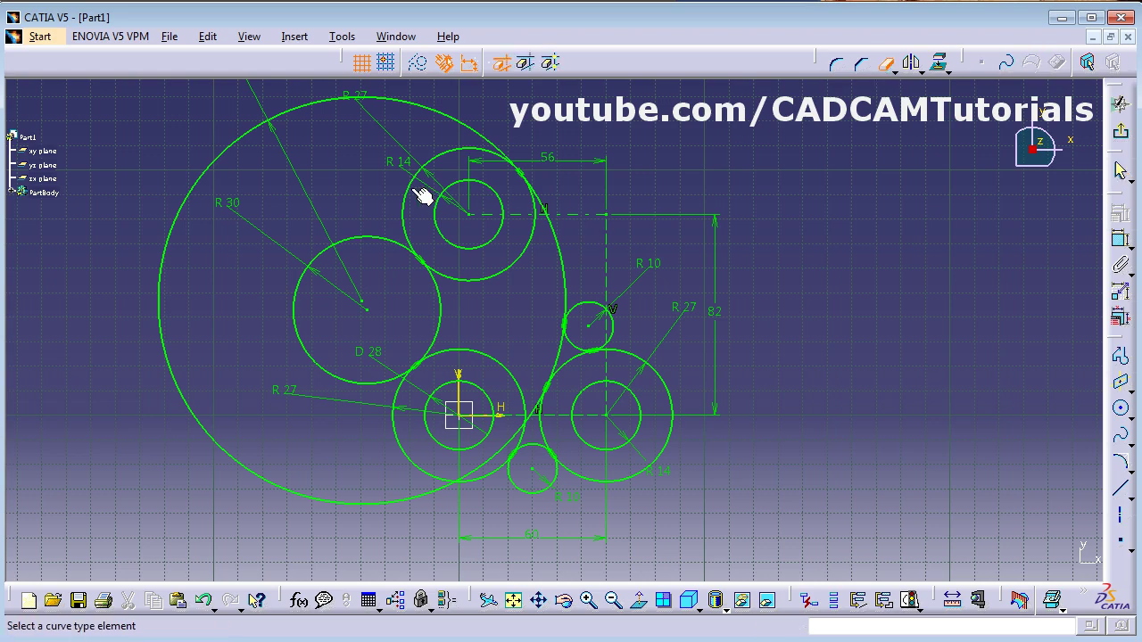
left_click(256, 145)
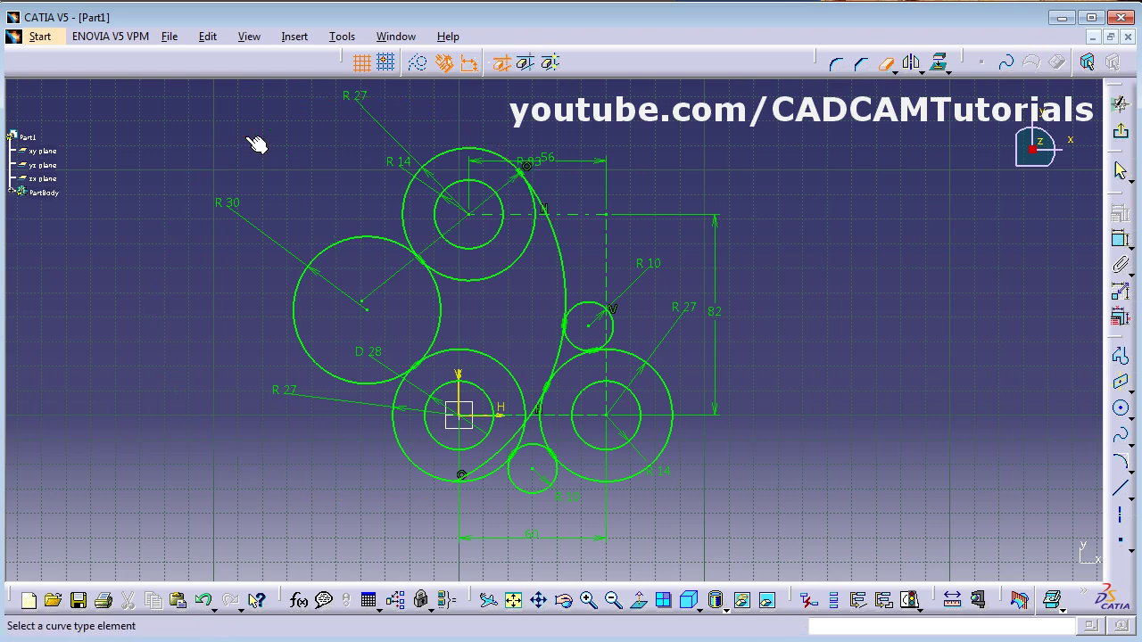
left_click(498, 465)
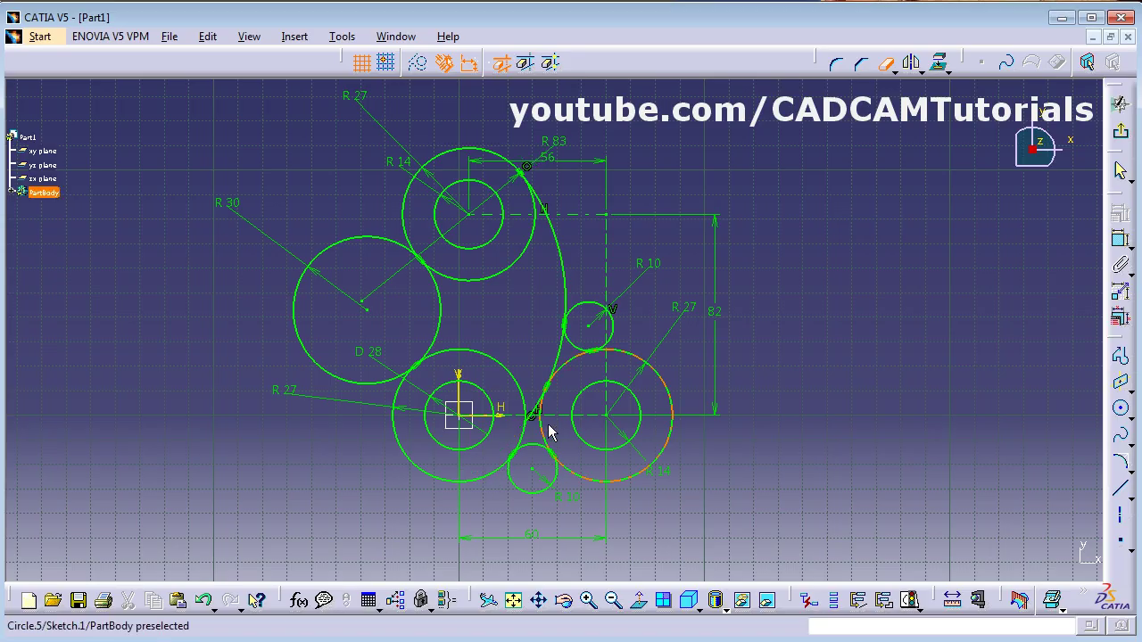
left_click(359, 393)
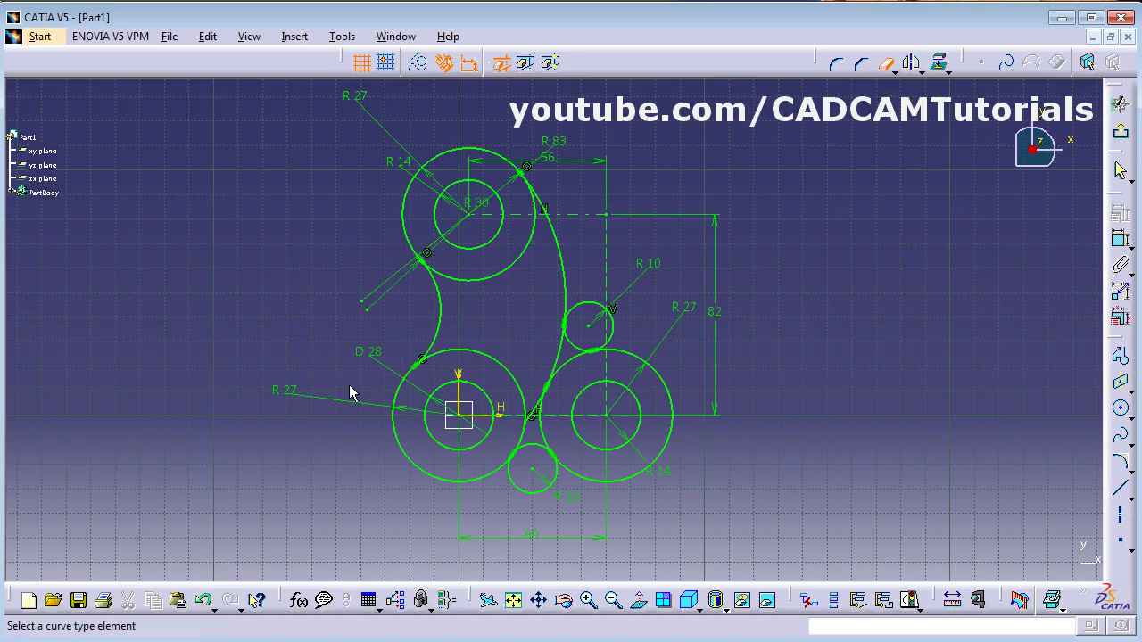
left_click(613, 329)
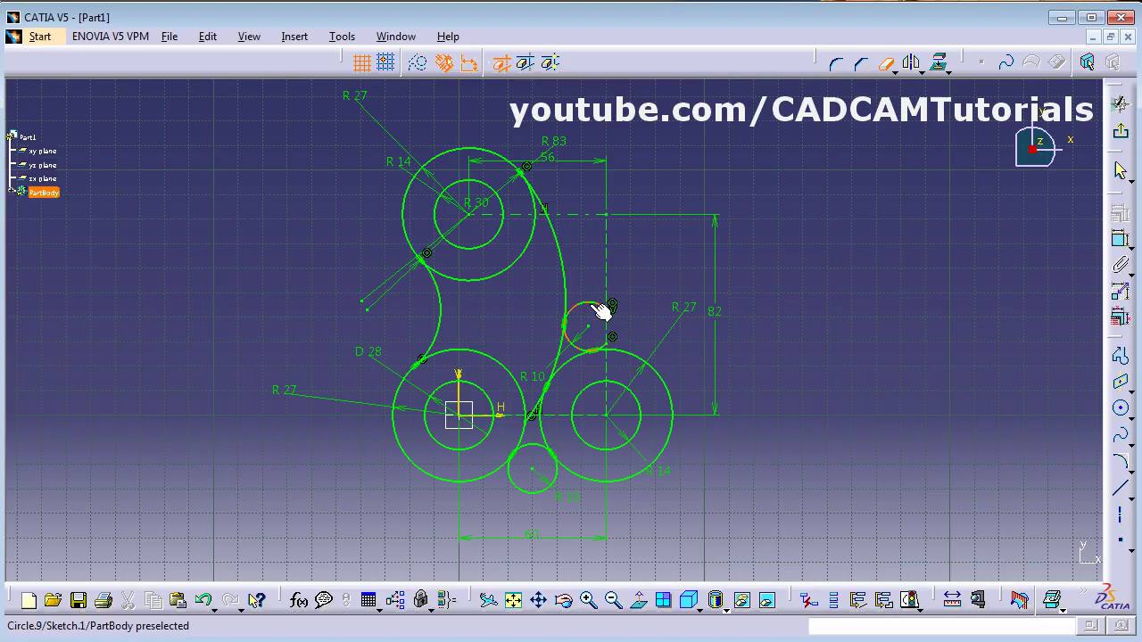
left_click(539, 496)
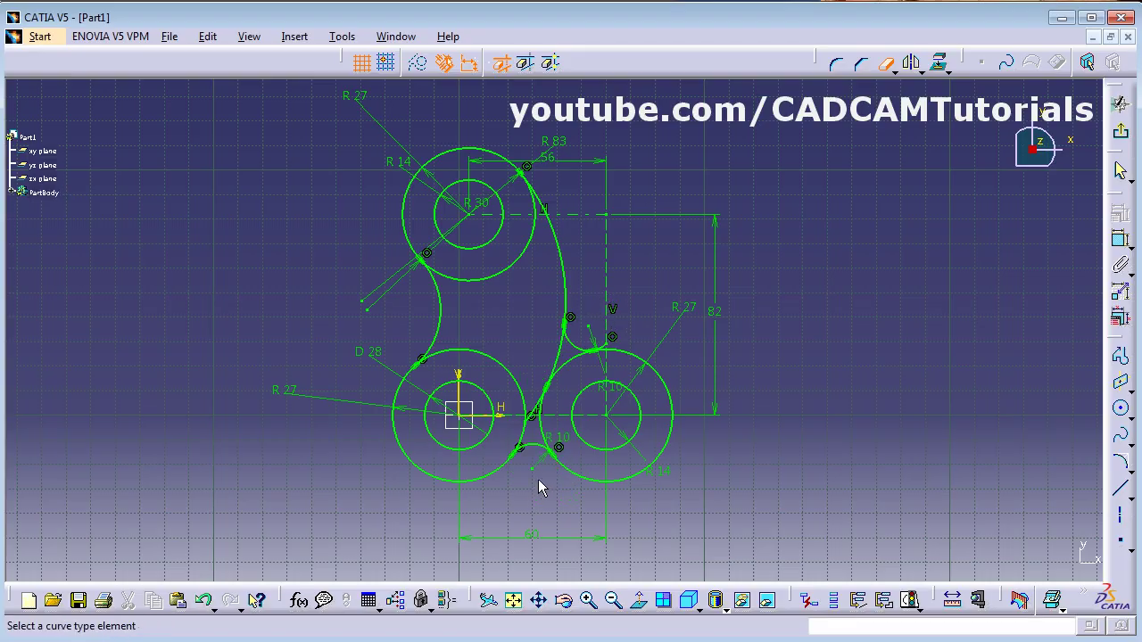
Step: Zoom in and trim the R 83 arc's leftover lower tail below the R 10 fillet
mouse_move(553, 329)
middle_mouse_down("ctrl")
mouse_move(542, 360)
mouse_move(514, 239)
middle_mouse_up("ctrl")
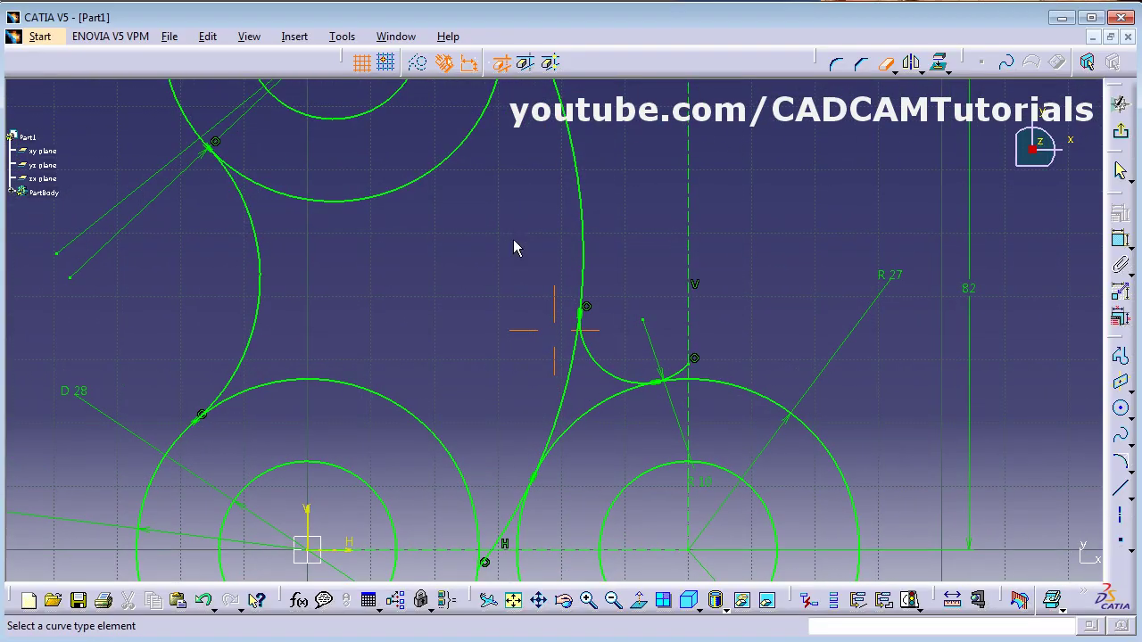
mouse_move(573, 429)
middle_mouse_down()
mouse_move(548, 331)
mouse_move(560, 286)
middle_mouse_up()
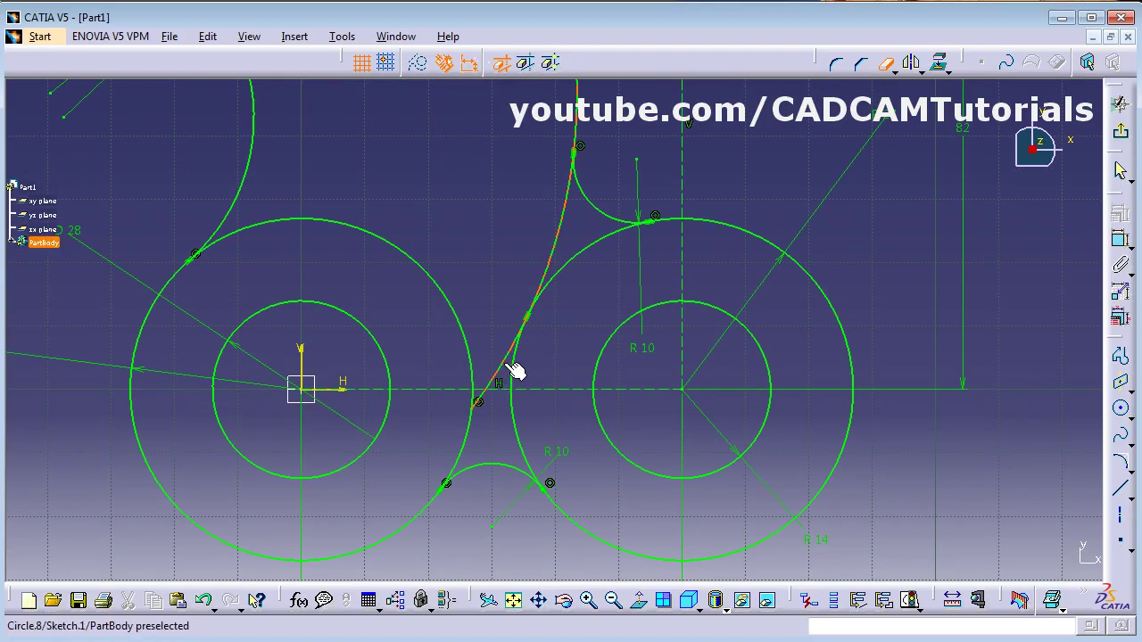
middle_click_drag(498, 412, 472, 330, "ctrl")
left_click(430, 456)
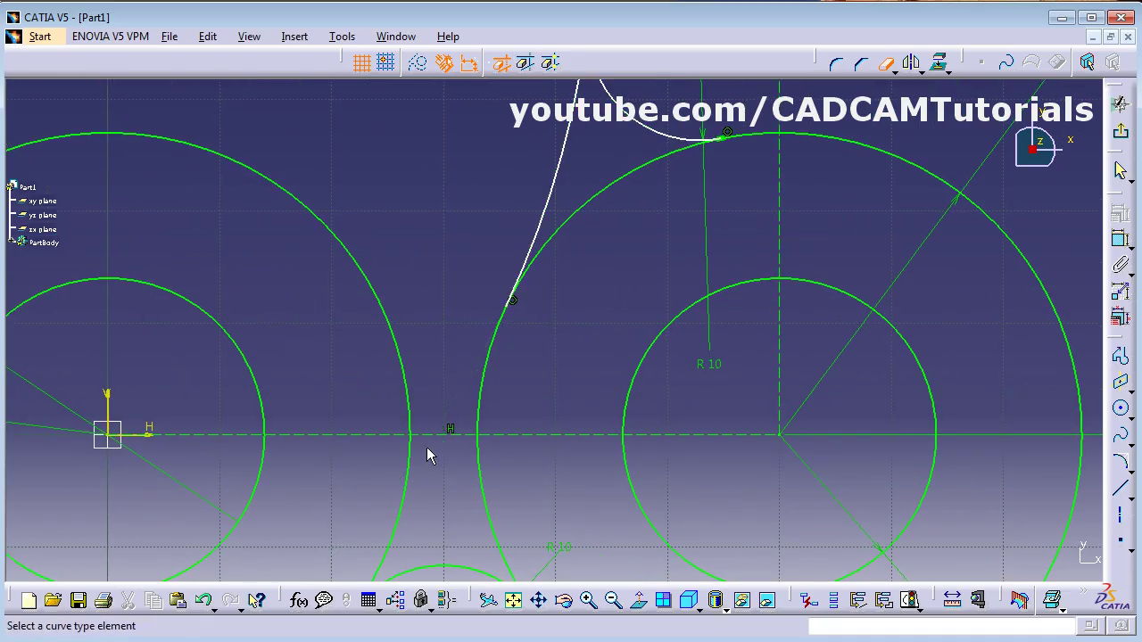
left_click(547, 231)
middle_click_drag(560, 265, 559, 419, "ctrl")
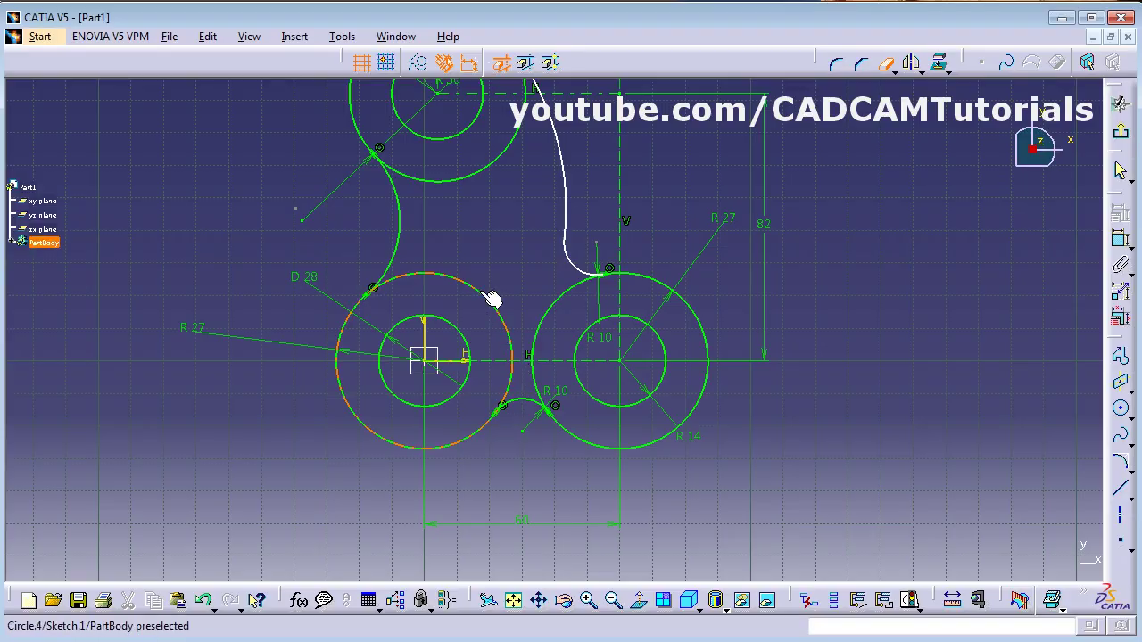
Step: Trim the inner arcs of both lower R 27 circles, checking the reference PDF
key("alt+Tab")
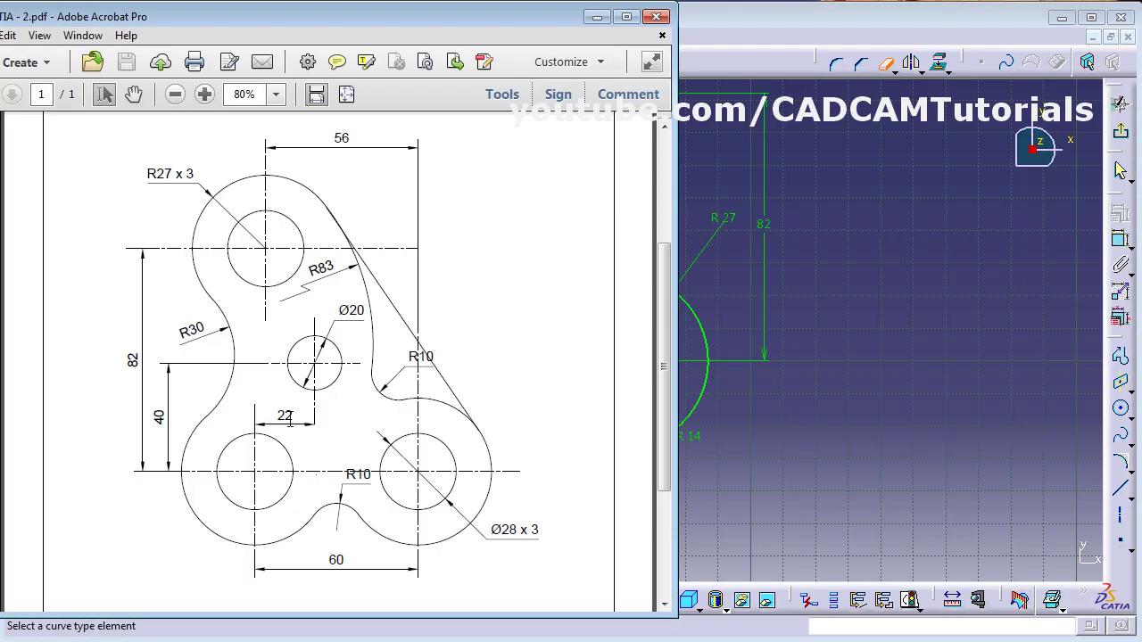
key("alt+Tab")
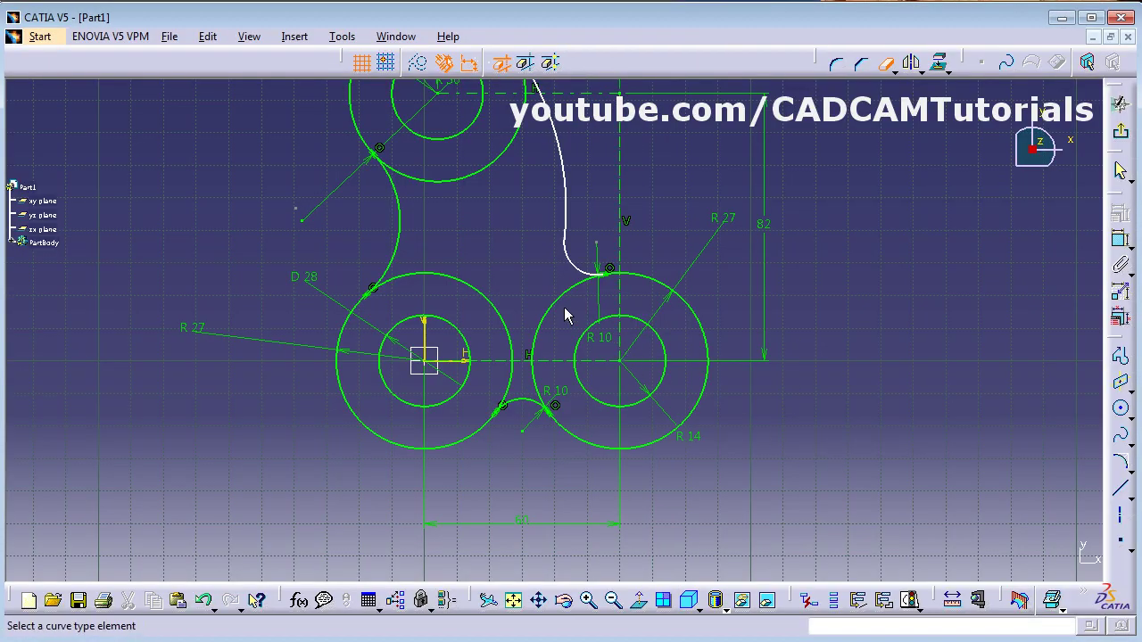
left_click_drag(564, 309, 544, 392)
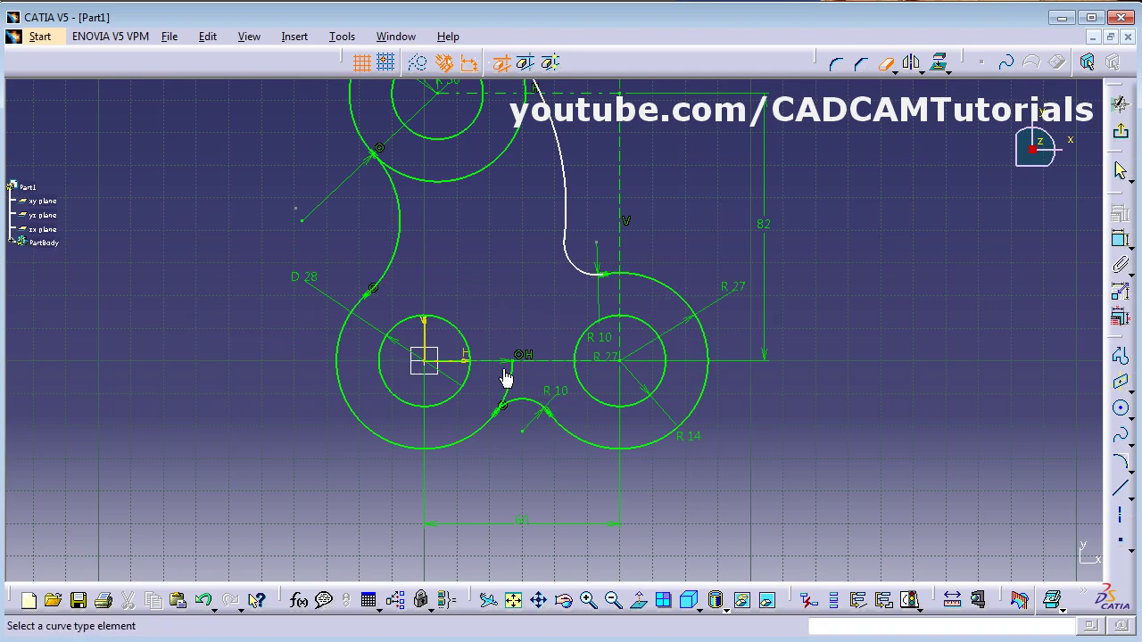
left_click(518, 394)
middle_click_drag(517, 346, 521, 367)
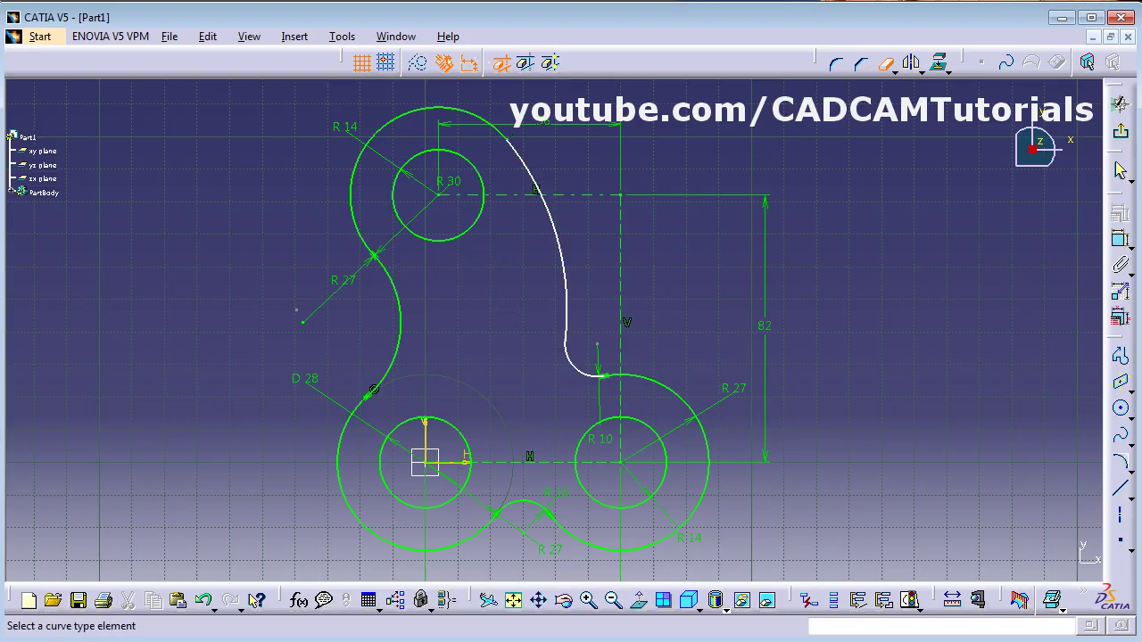
key("alt+Tab")
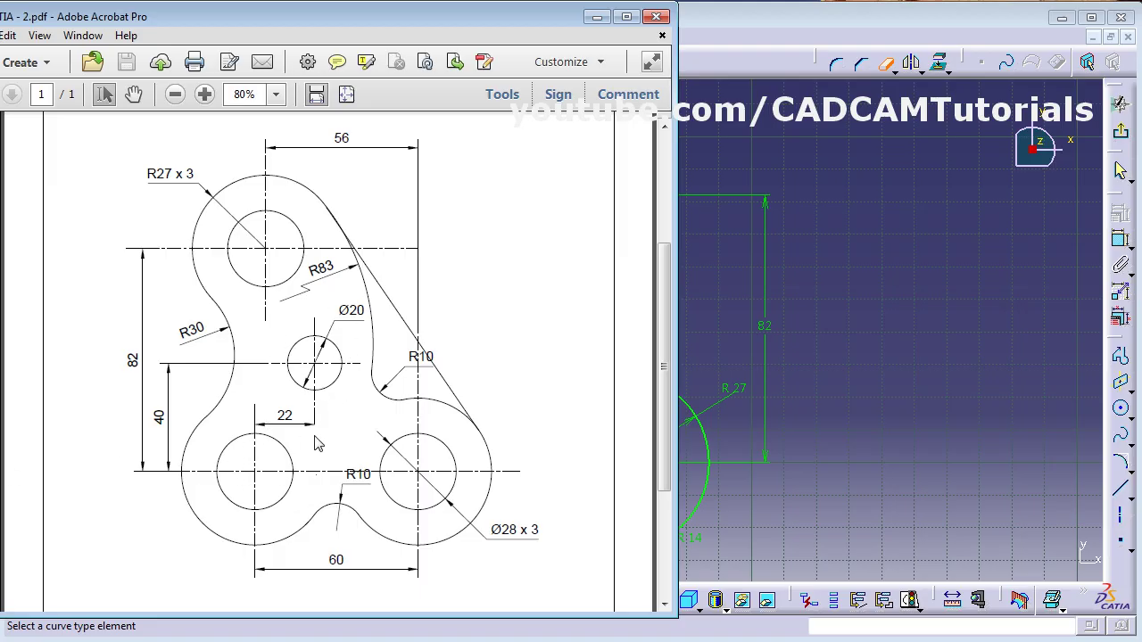
key("alt+Tab")
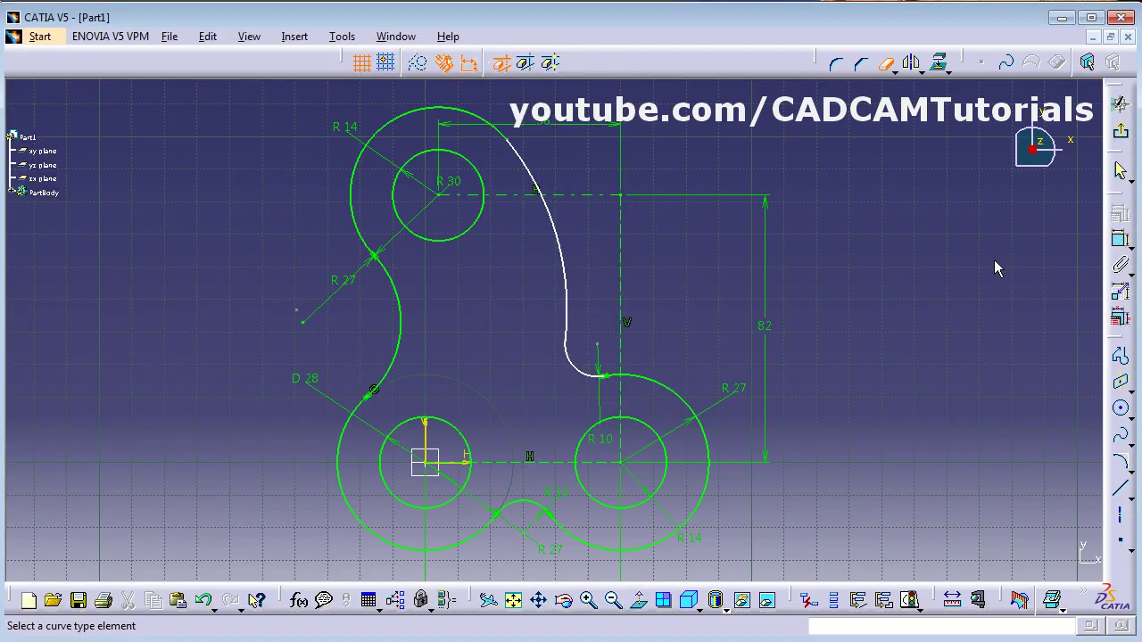
Step: Draw a vertical axis up from the lower-left circle centre and a horizontal axis from its top
left_click(1121, 514)
left_click(426, 460)
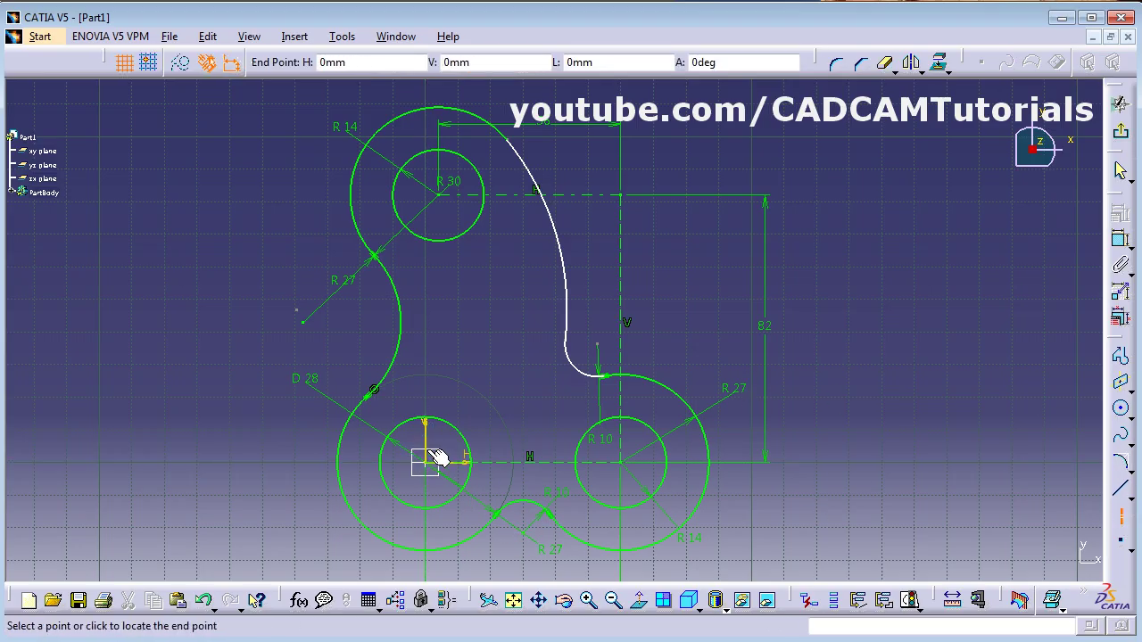
left_click(426, 355)
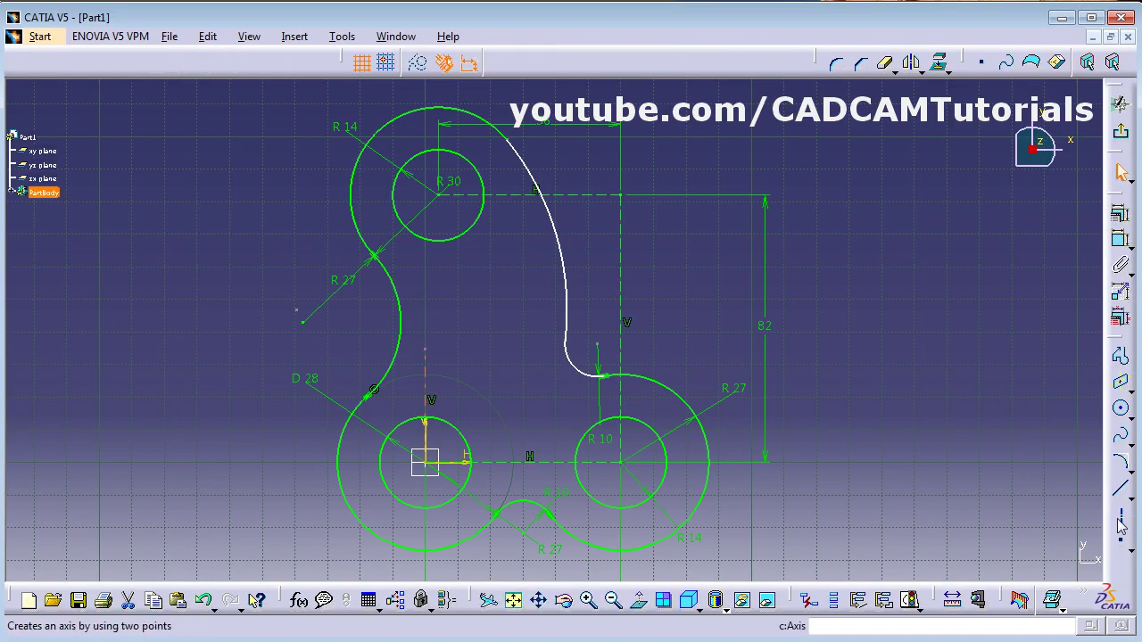
left_click(1120, 515)
left_click(426, 349)
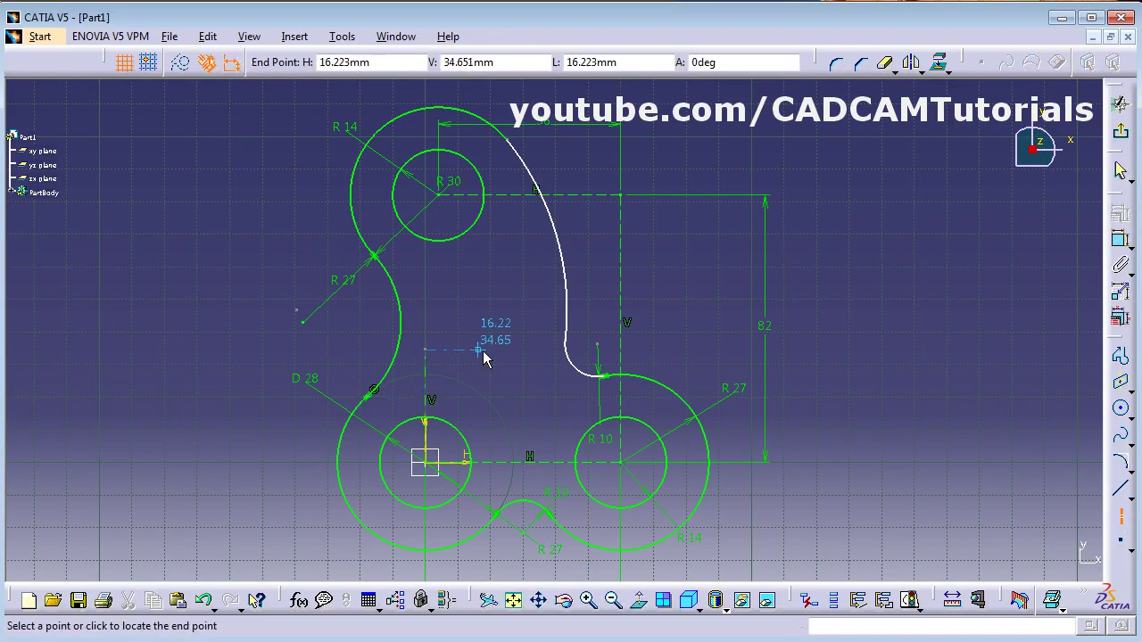
left_click(495, 350)
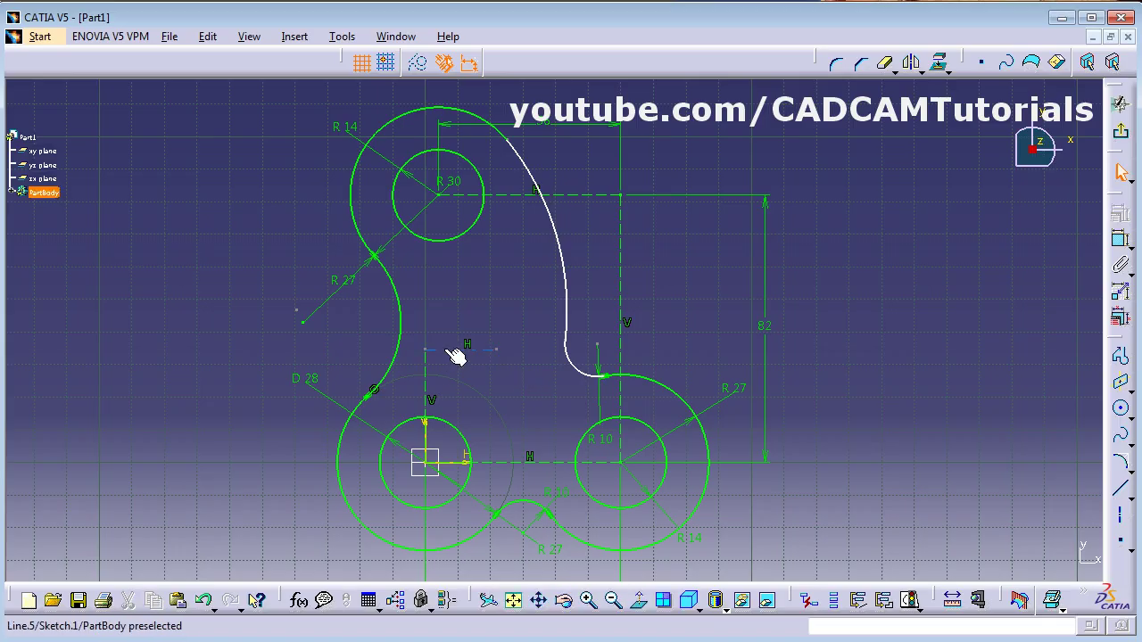
left_click(1120, 239)
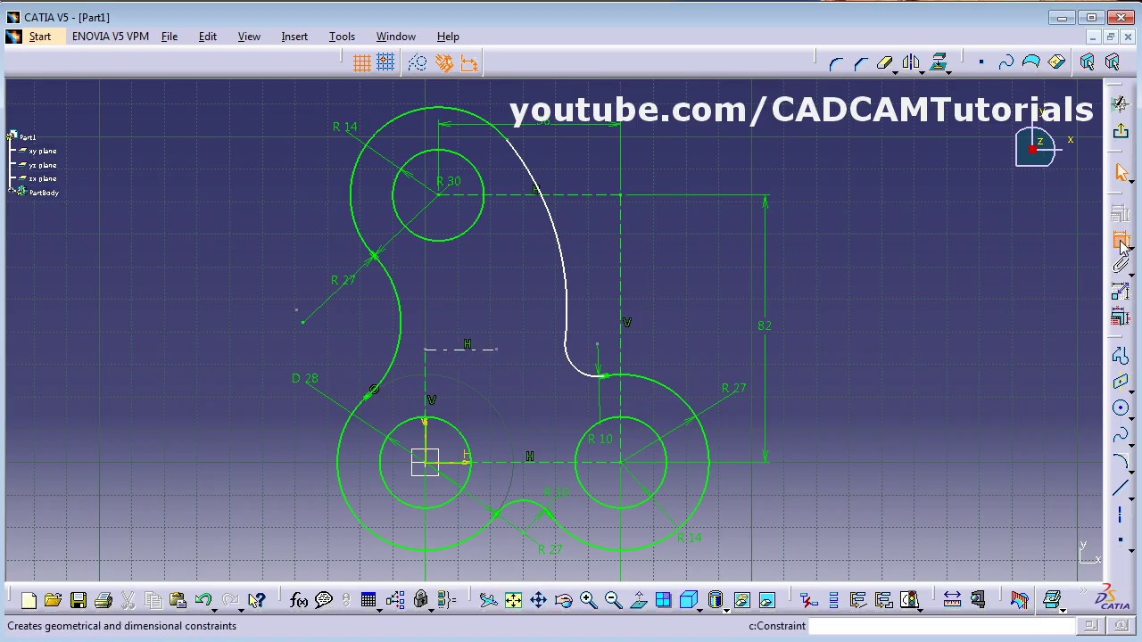
Step: Dimension the horizontal axis length to 22
left_click(467, 349)
left_click(464, 302)
double_click(464, 301)
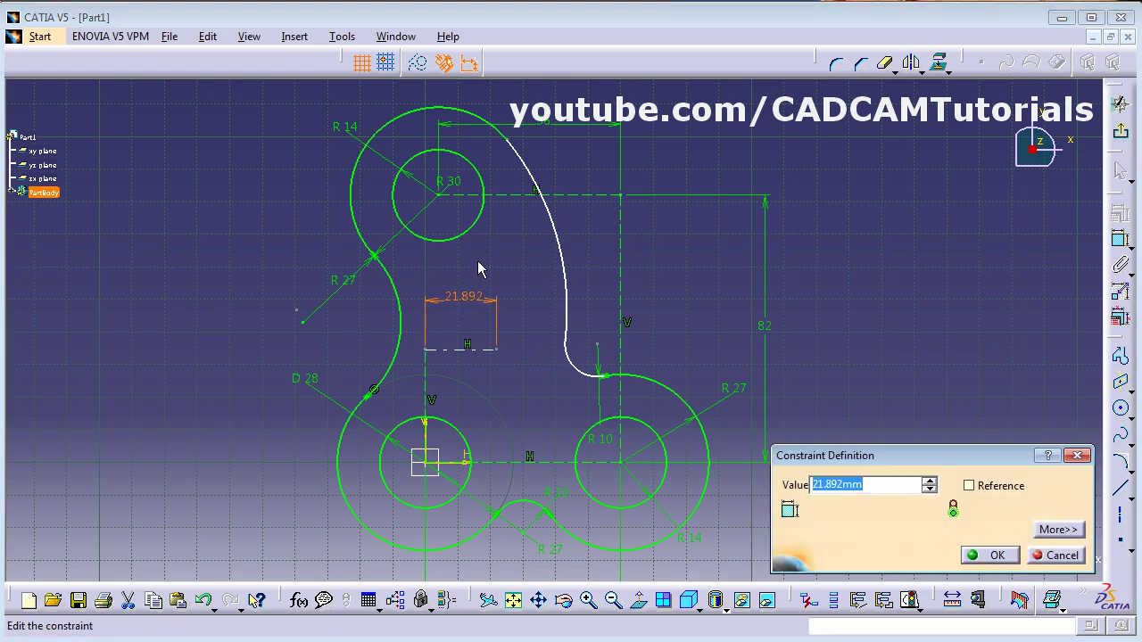
key("Return")
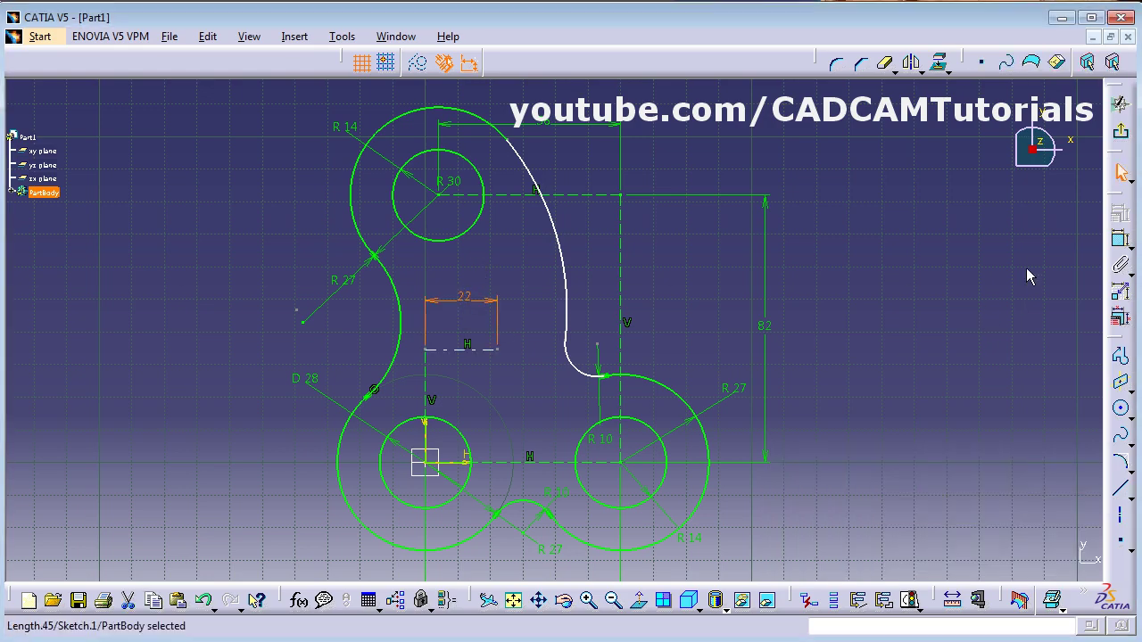
Step: Dimension the vertical axis to 40 and bring the reference PDF forward
left_click(1120, 239)
left_click(437, 404)
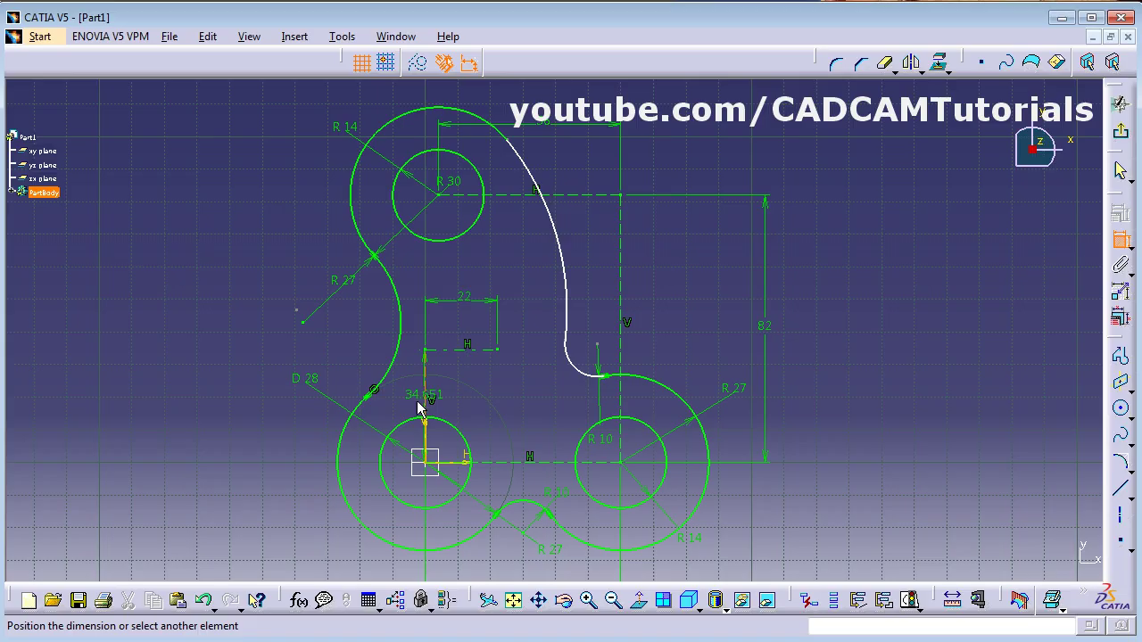
double_click(248, 403)
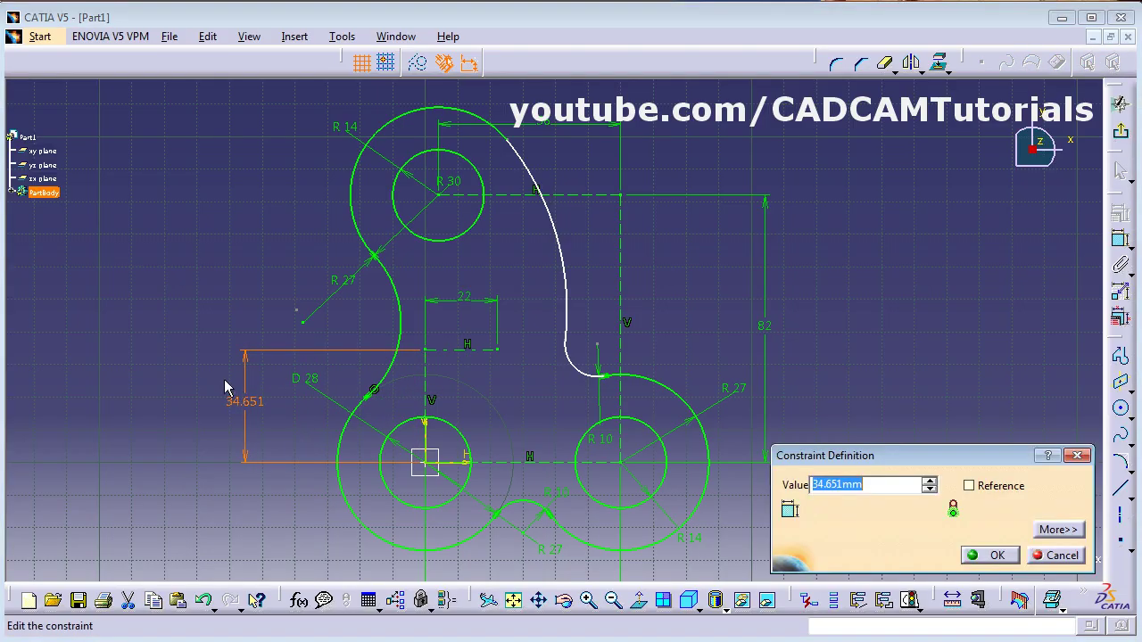
type("40")
key("Return")
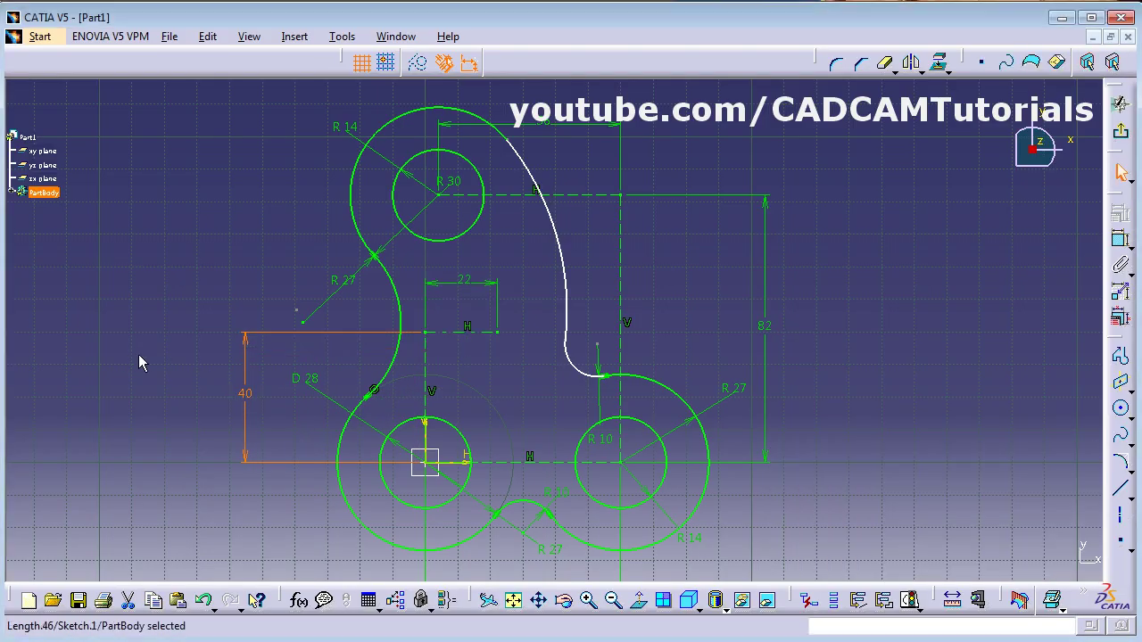
key("alt+Tab")
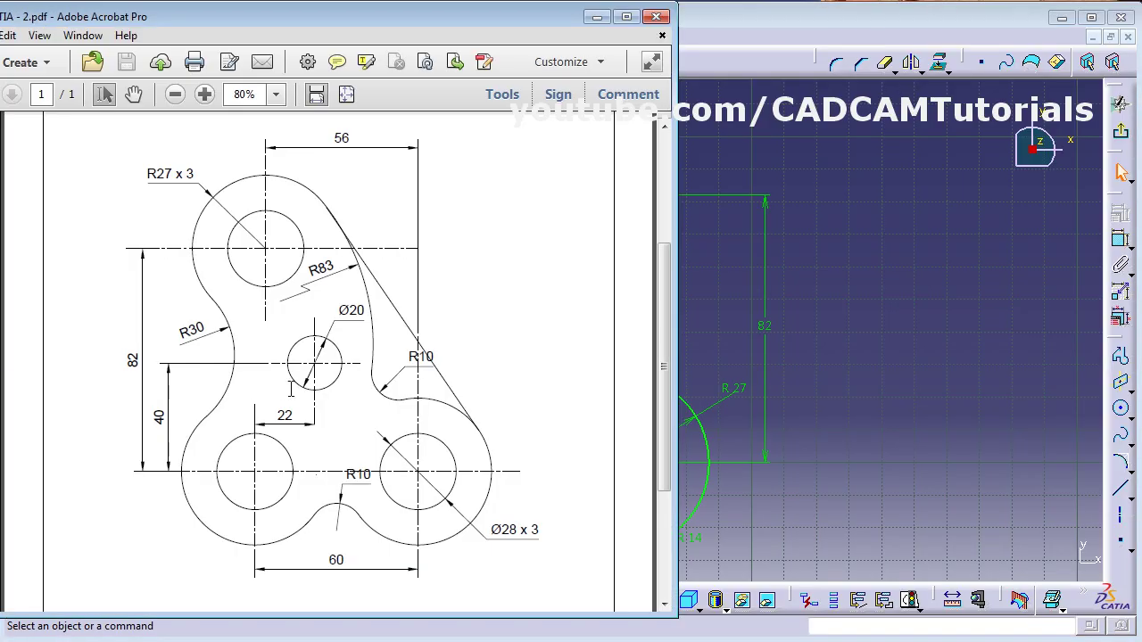
Step: Draw the hole circle at the end of the 22 horizontal axis with radius 10
key("alt+Tab")
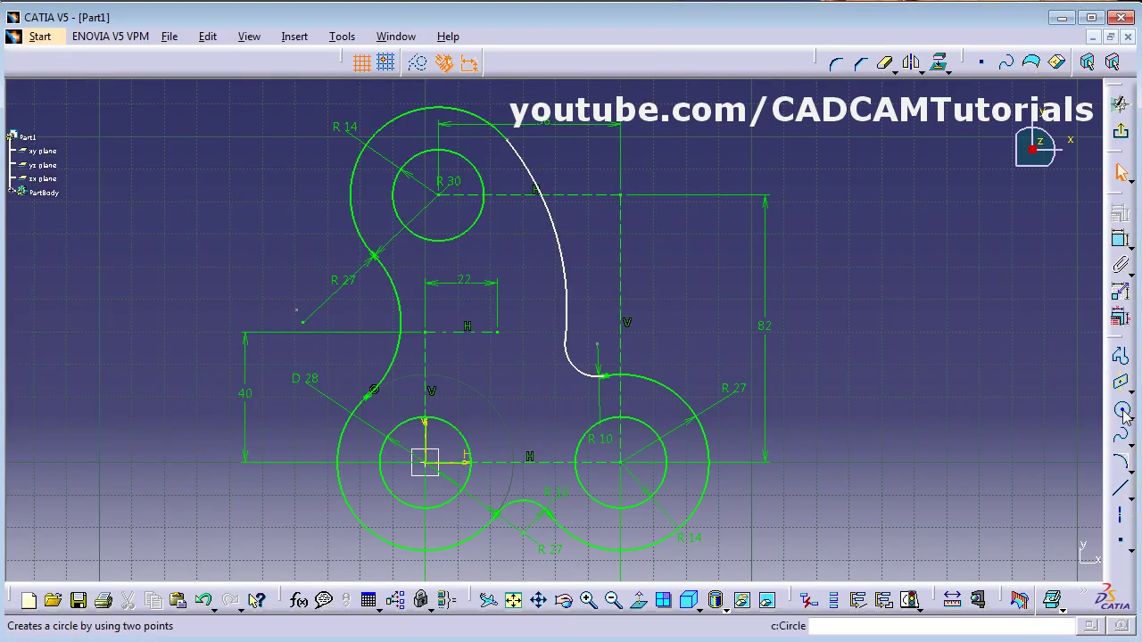
left_click(1121, 409)
left_click(497, 332)
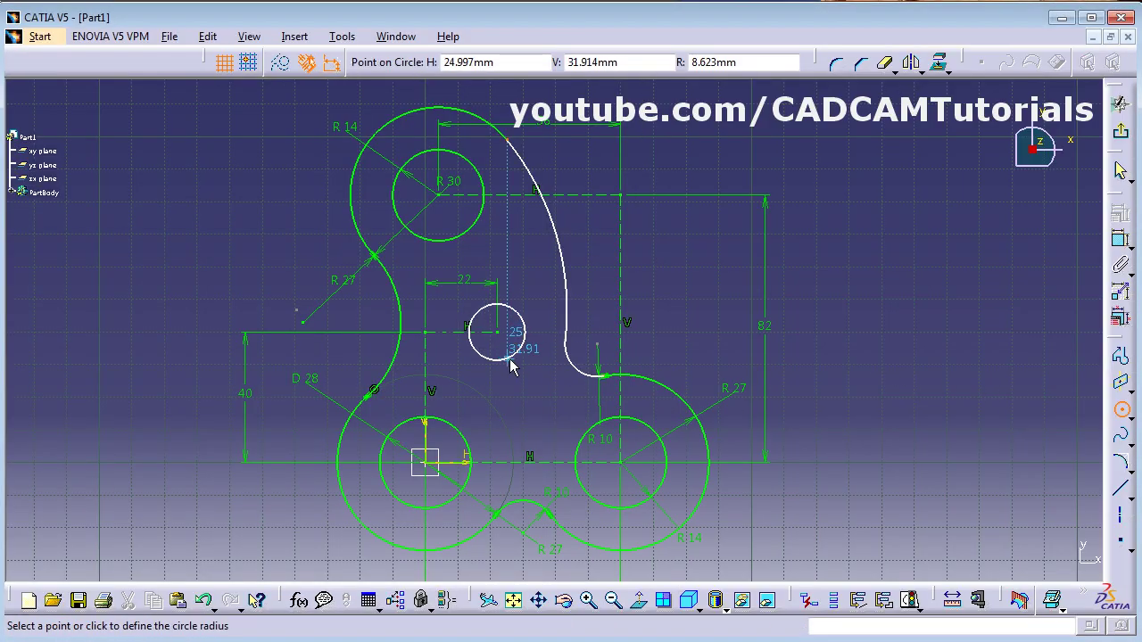
left_click(529, 356)
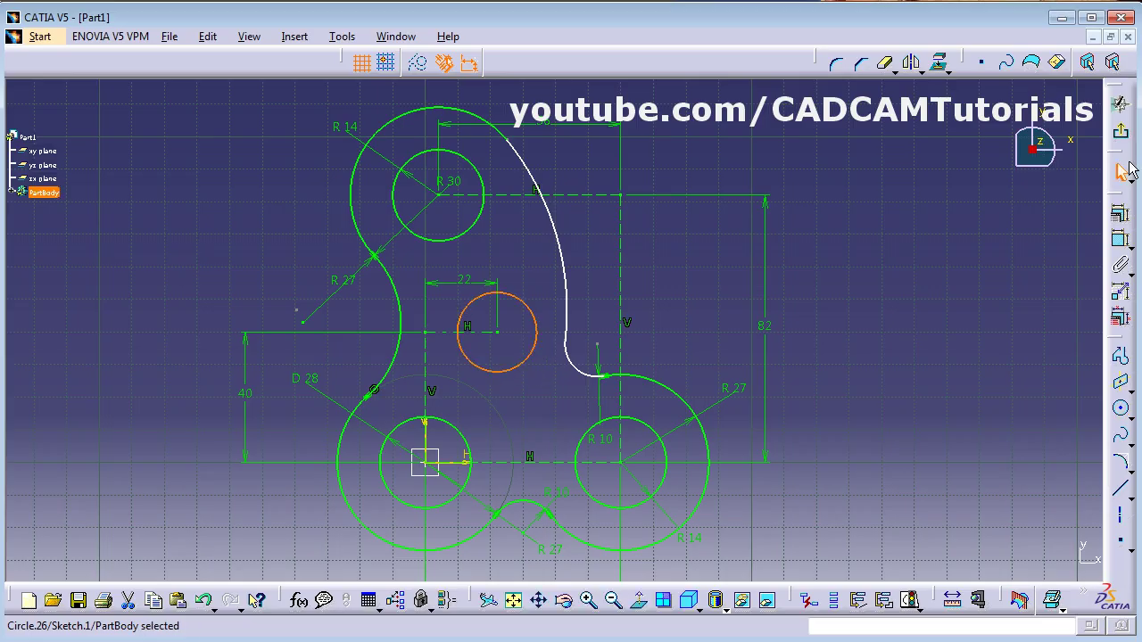
left_click(1121, 241)
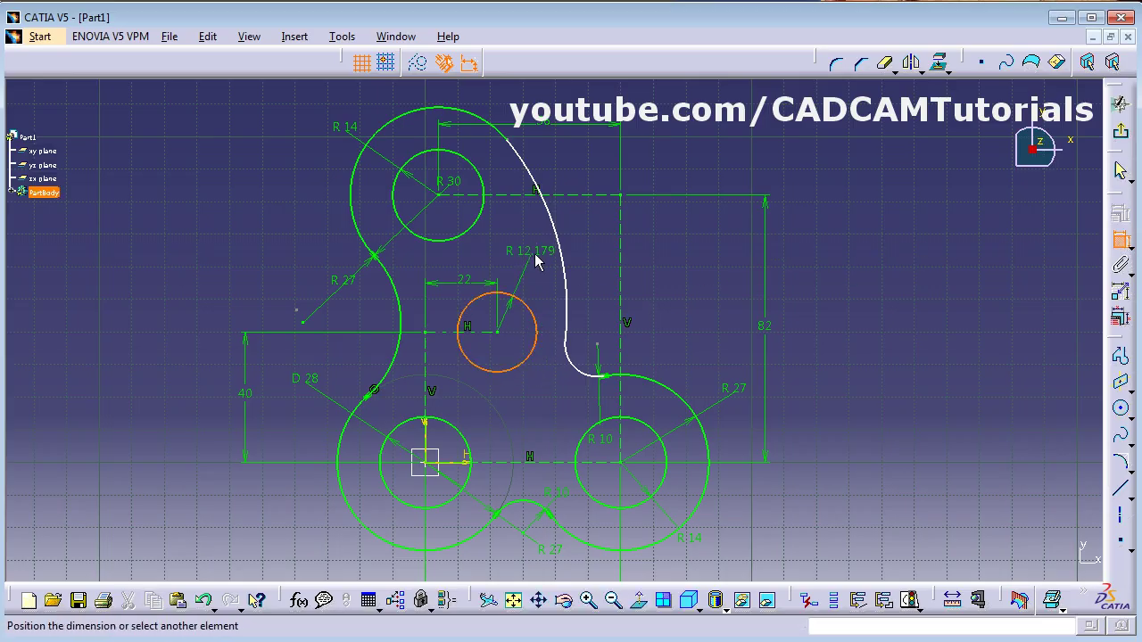
left_click(528, 256)
double_click(525, 252)
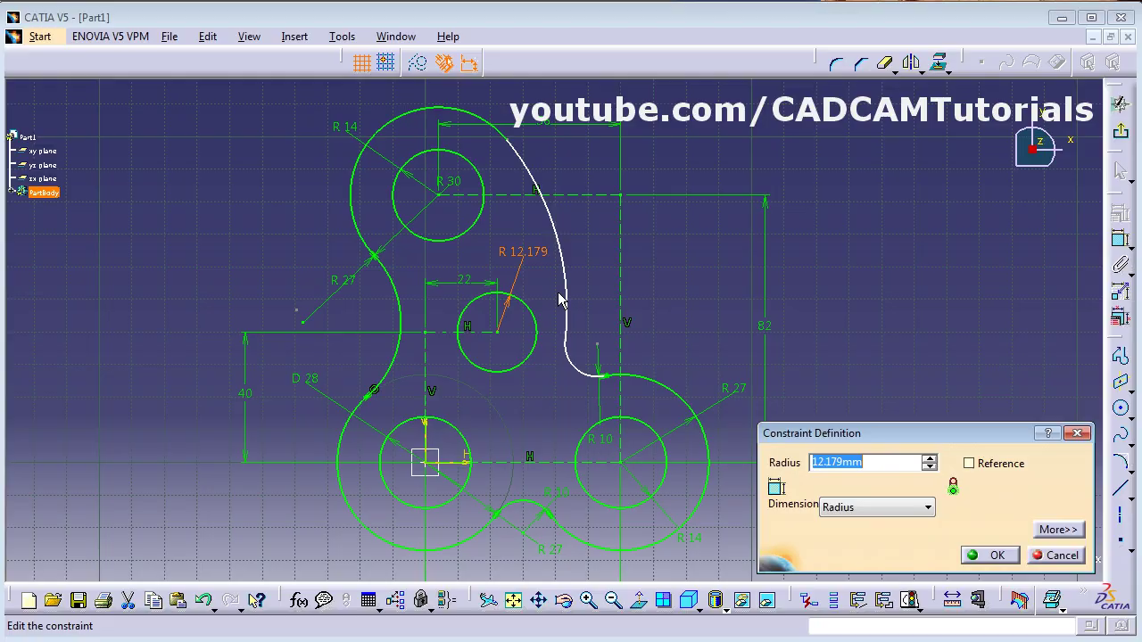
key("Return")
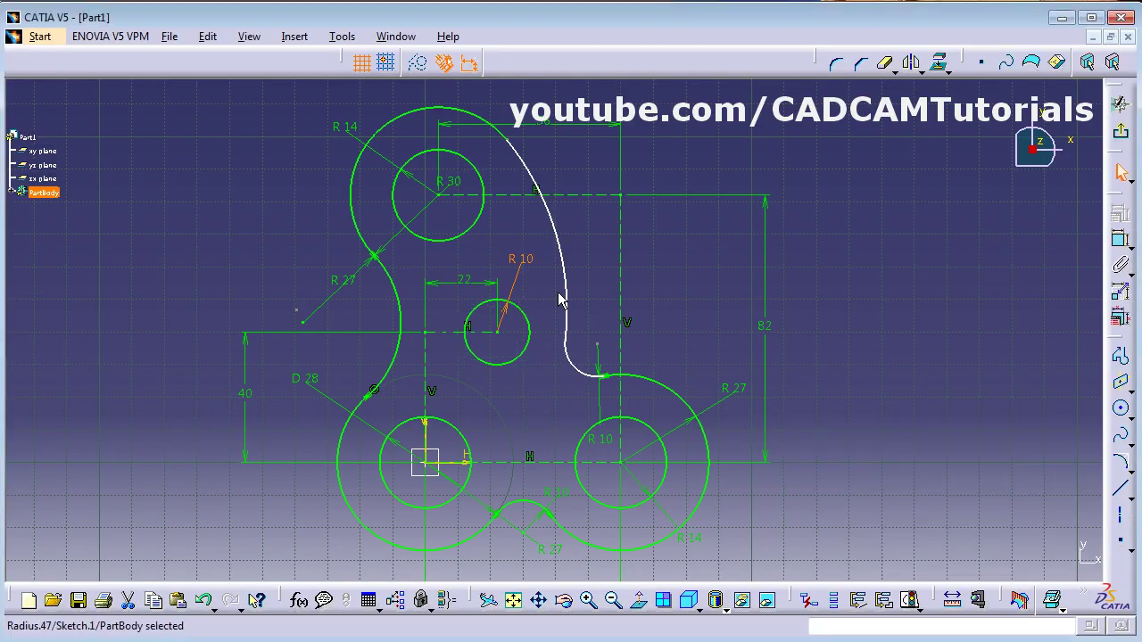
left_click(694, 297)
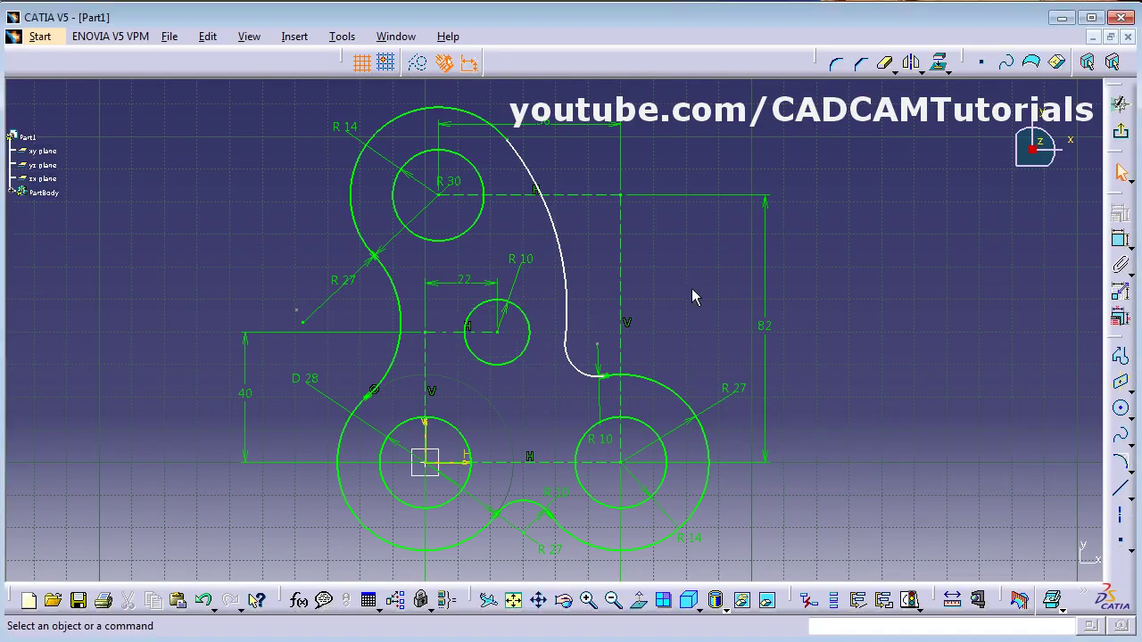
Step: Fit the sketch in view and move the 60 dimension up closer to the lower bosses
left_click(513, 599)
mouse_move(479, 363)
middle_mouse_down()
mouse_move(469, 312)
mouse_move(479, 265)
middle_mouse_up()
left_click_drag(615, 556, 603, 525)
middle_click_drag(571, 373, 596, 396)
left_click(969, 374)
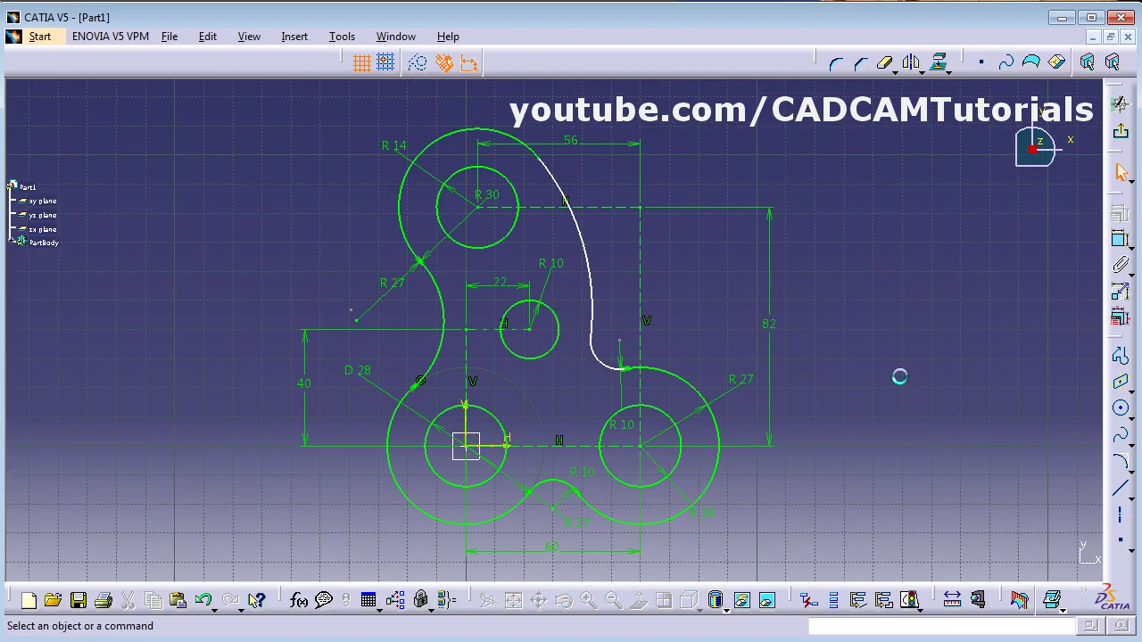